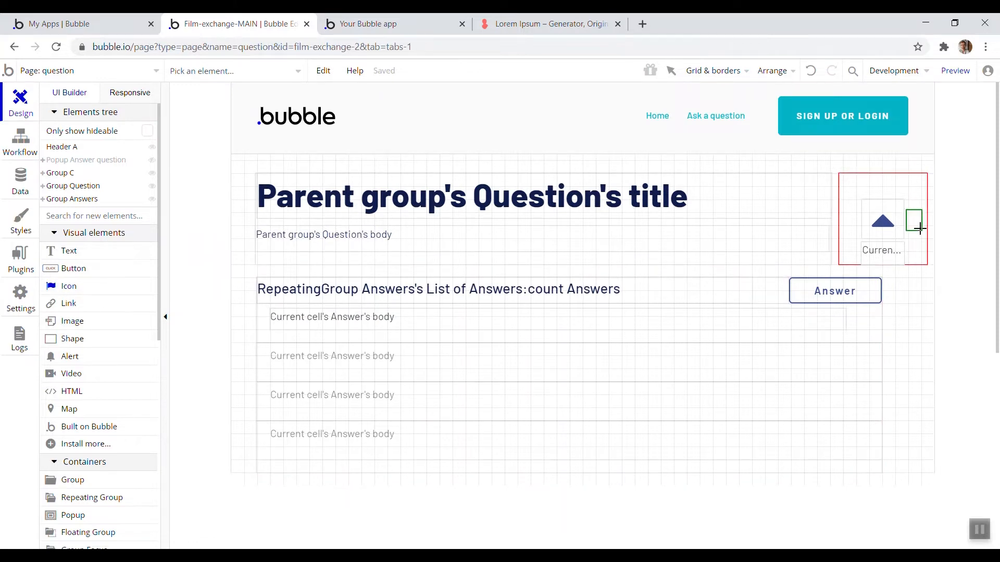
Place an icon beside the question's upvote arrow and set it to the info-circle icon
click(920, 229)
click(573, 230)
text(info)
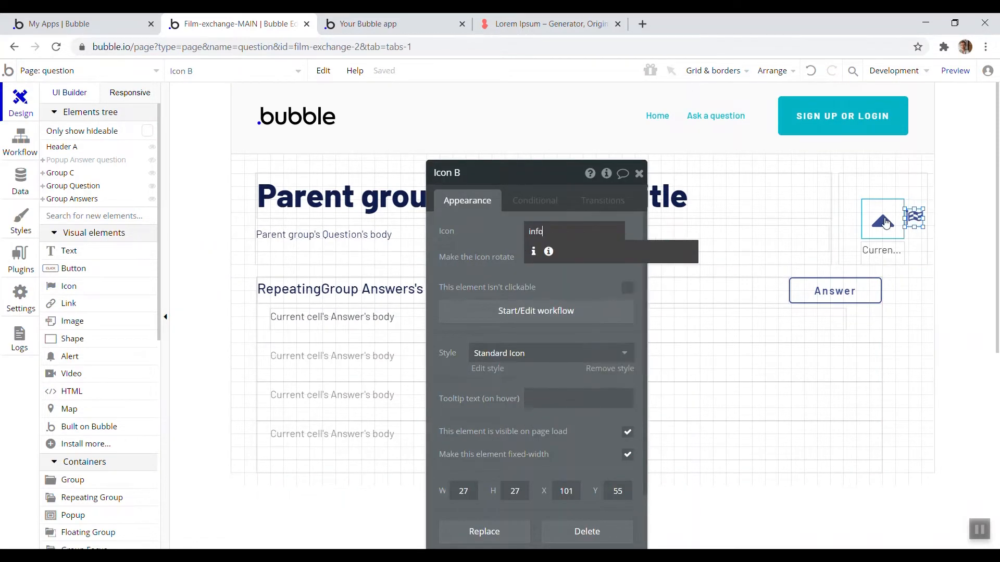
click(548, 252)
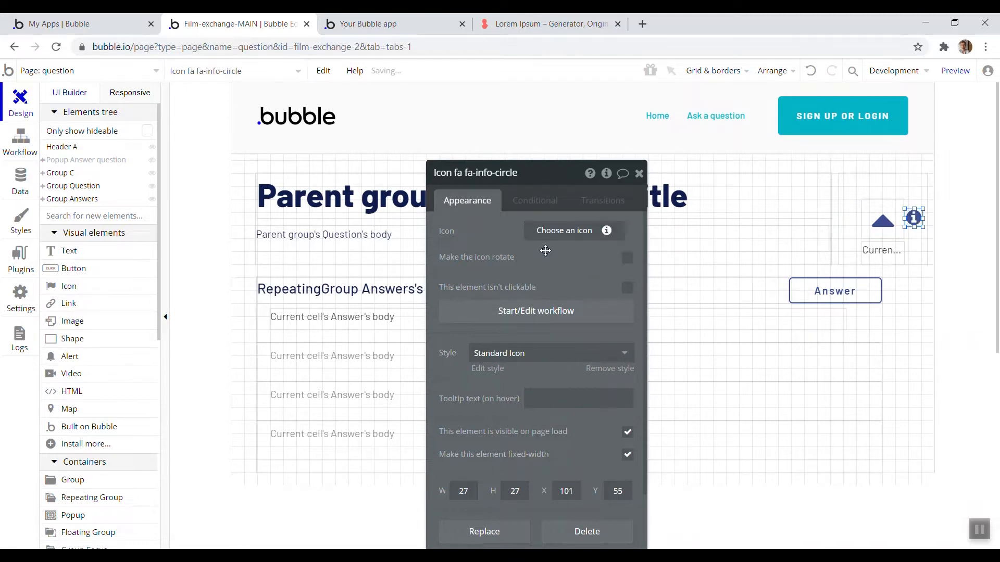
Draw a popup on the page about 341 by 156 px
click(108, 514)
drag(383, 177, 604, 273)
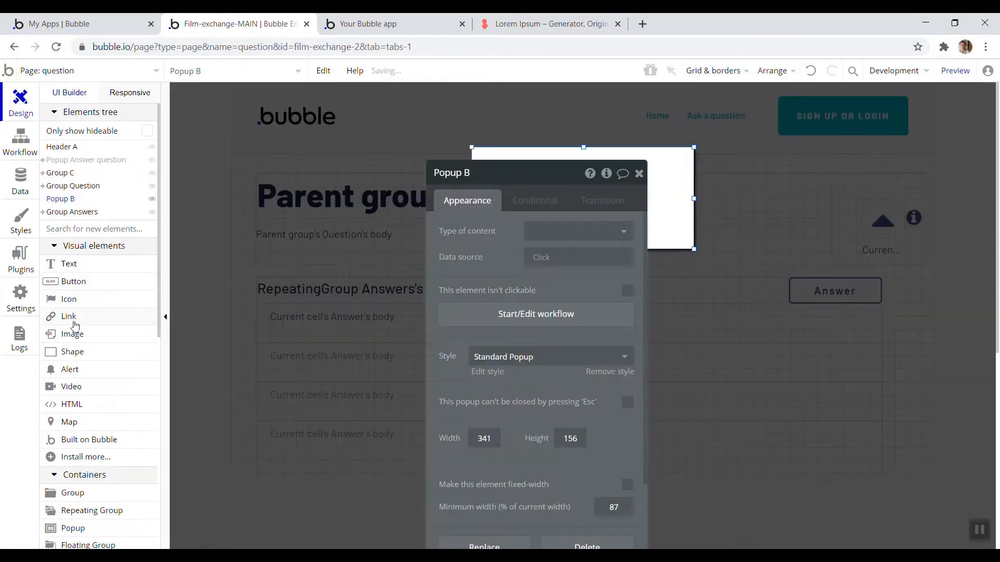
Add a text element at the top of the popup reading Info
click(80, 267)
drag(480, 153, 600, 180)
text(Info)
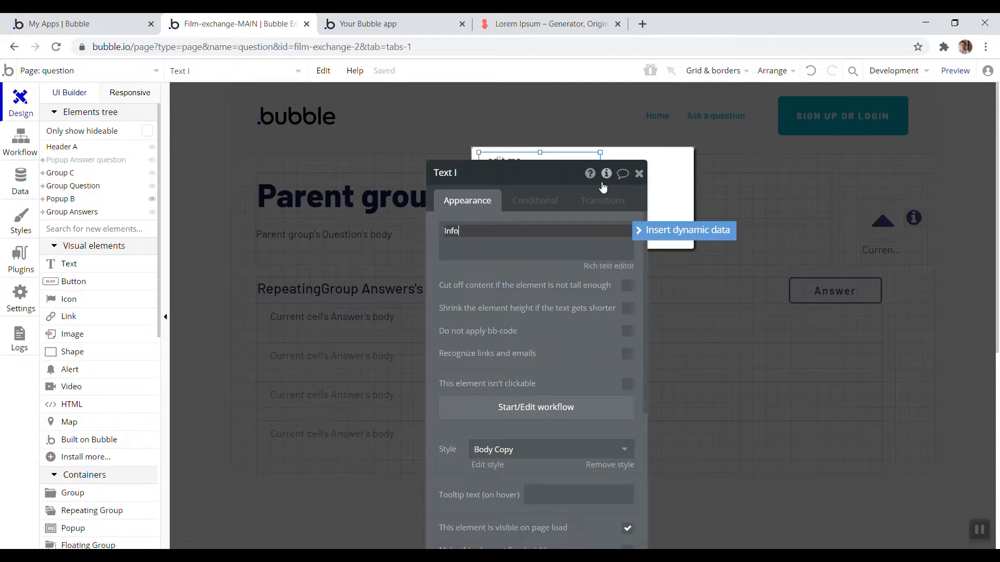
Set the Info text's style to H2 Heading - Dark
click(552, 450)
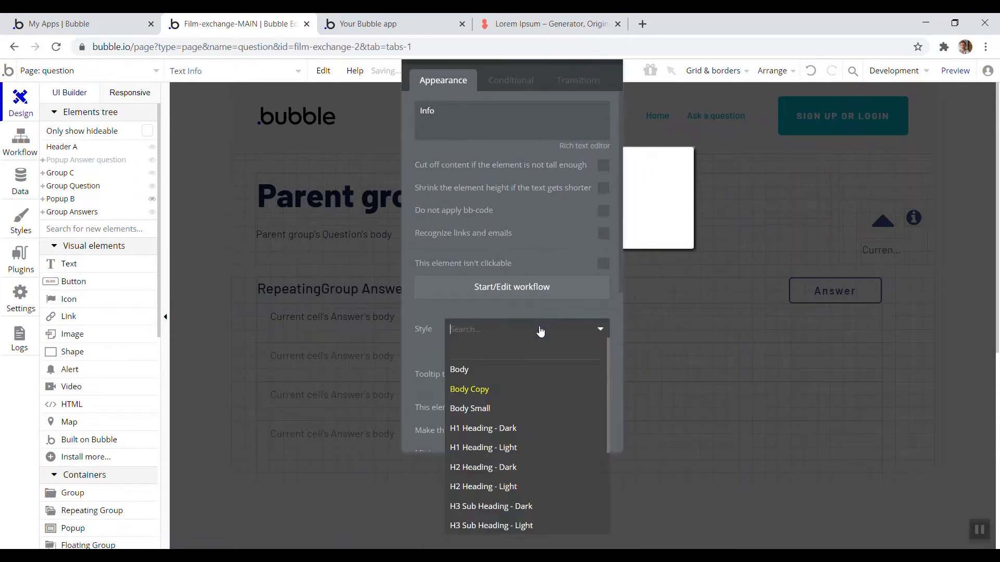
click(870, 221)
click(903, 214)
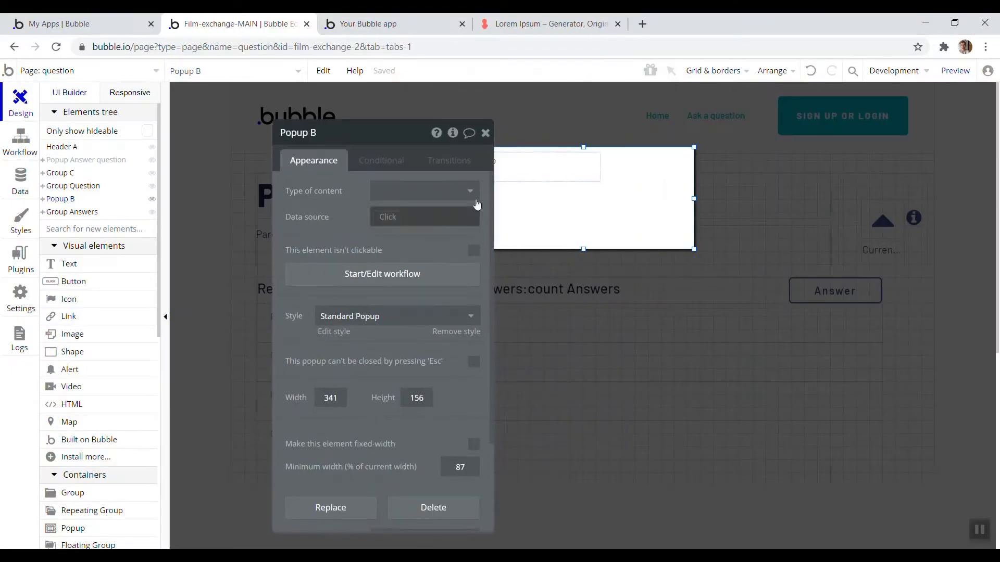
drag(323, 224, 287, 284)
click(539, 167)
click(333, 341)
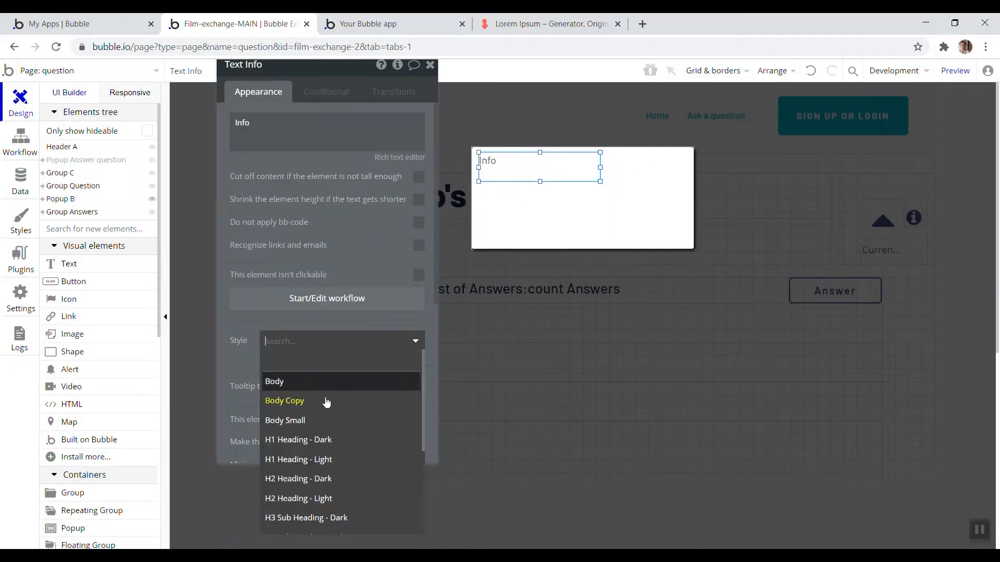
click(342, 480)
Add a second text element below the heading and give it the Body style
drag(526, 173, 524, 202)
click(297, 337)
click(274, 381)
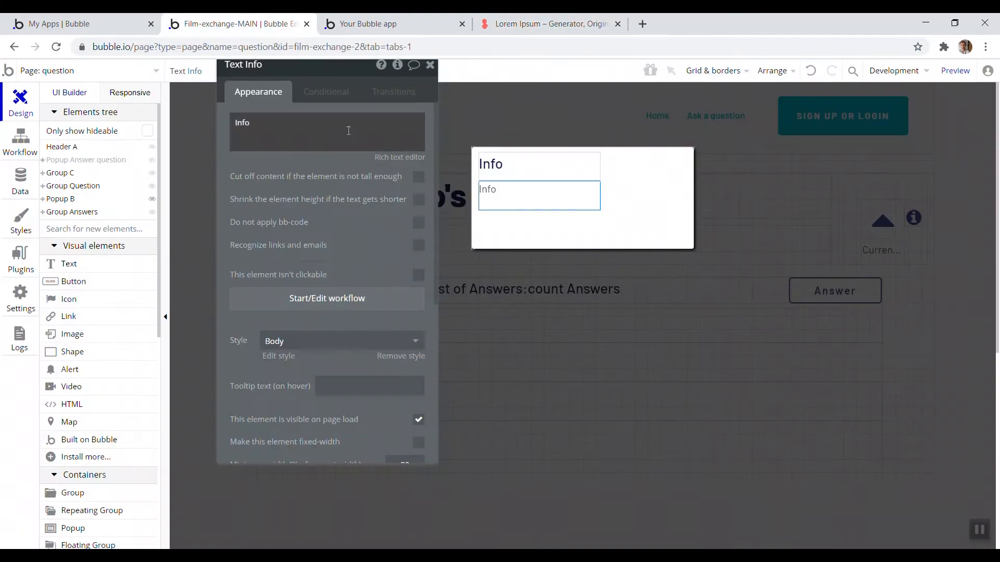
Paste the Lorem Ipsum paragraph into the second text and widen it across the popup
click(348, 130)
key(ctrl+a)
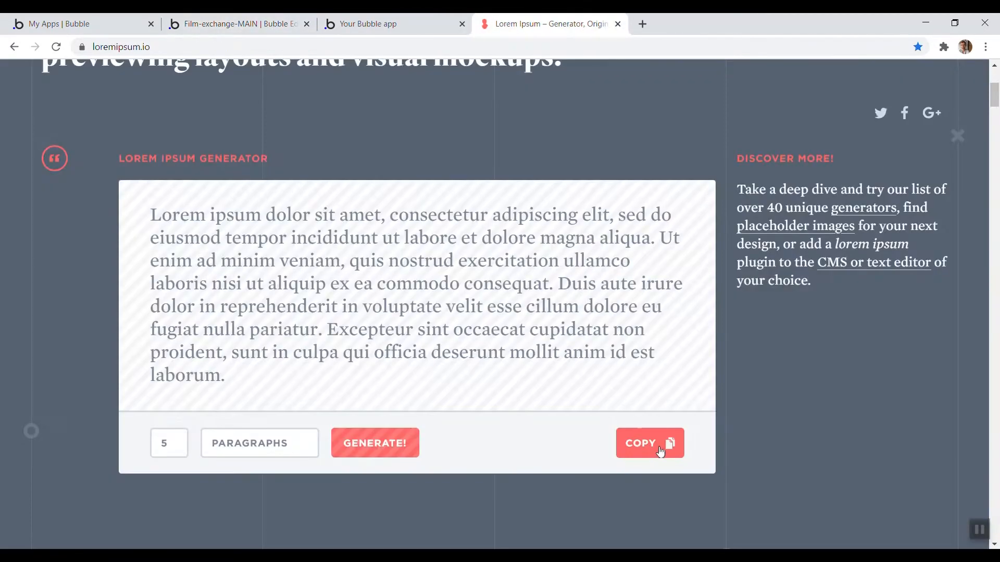
key(ctrl+v)
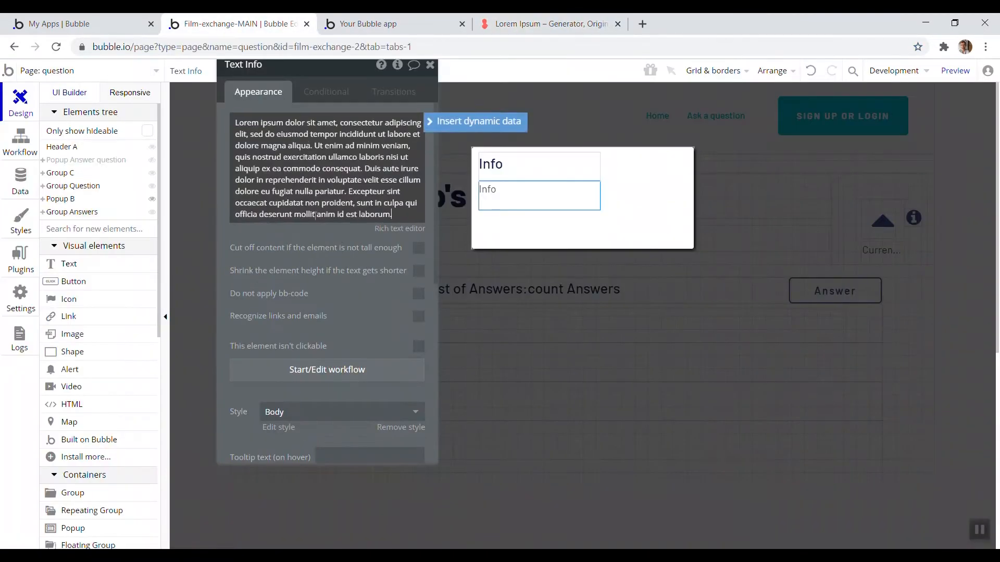
click(576, 201)
drag(540, 211, 541, 200)
drag(600, 191, 685, 191)
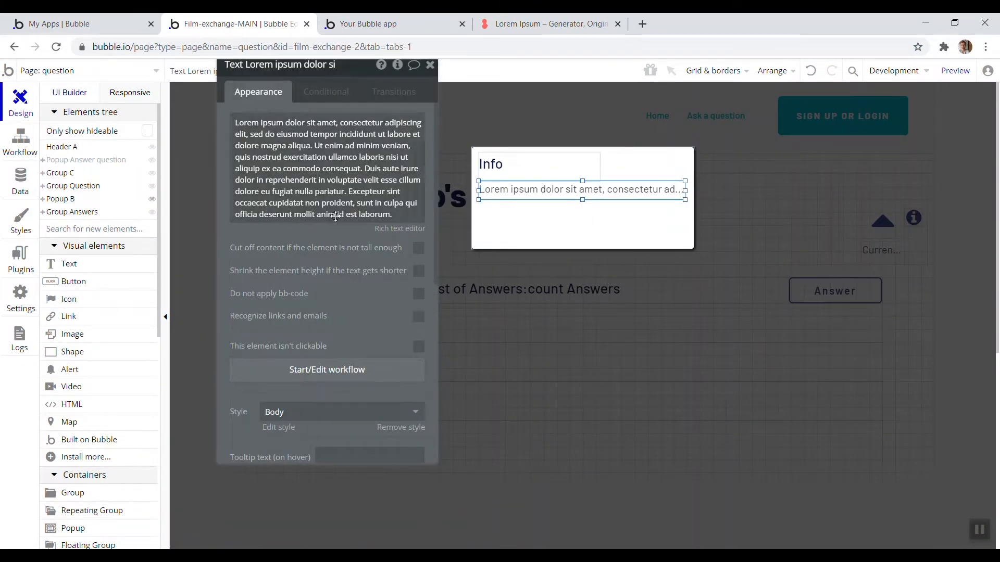
Shrink the popup's height to about 92 px to fit its contents
click(596, 239)
drag(582, 246, 584, 207)
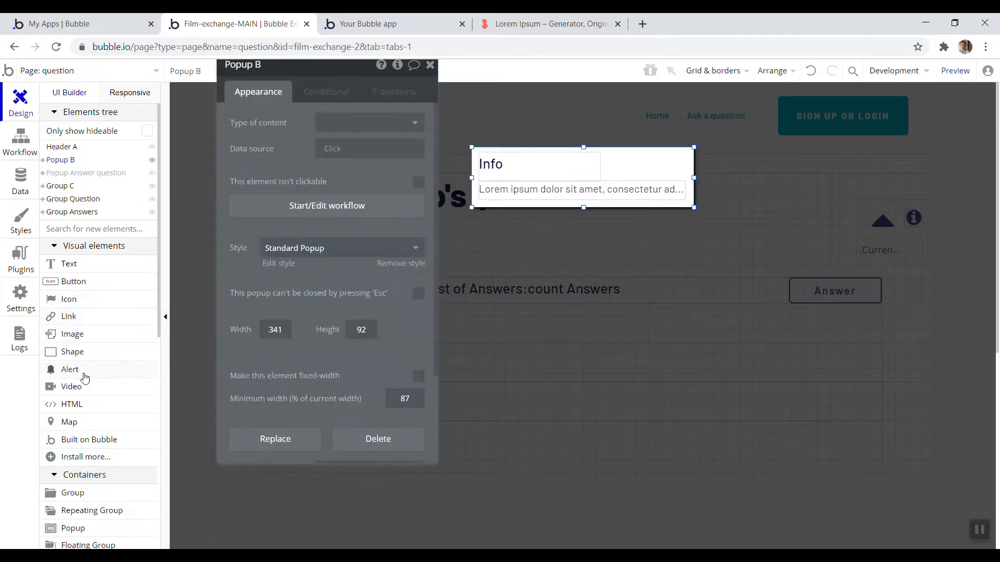
key(Escape)
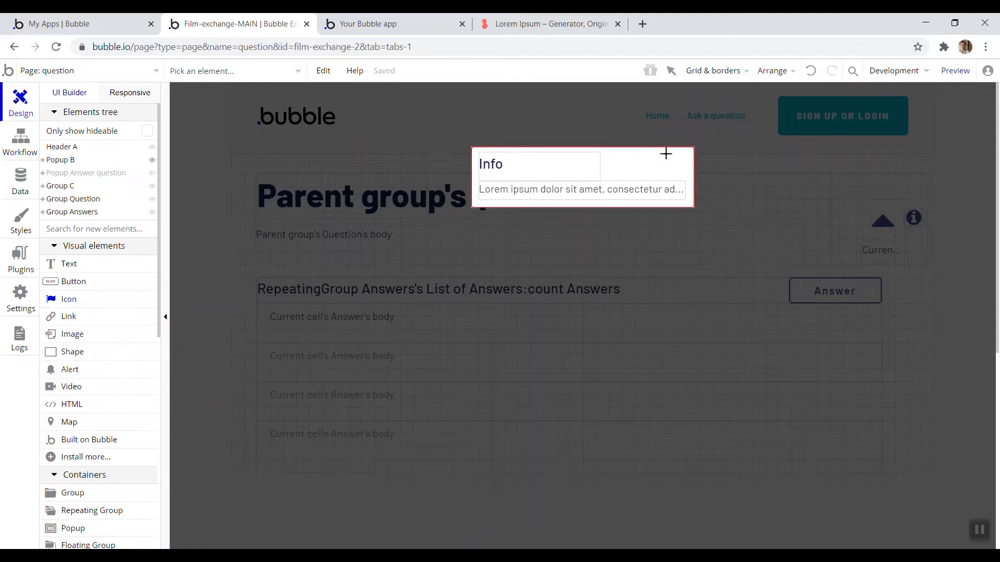
Add a close icon to the popup's top-right corner
drag(683, 166, 685, 168)
text(clos)
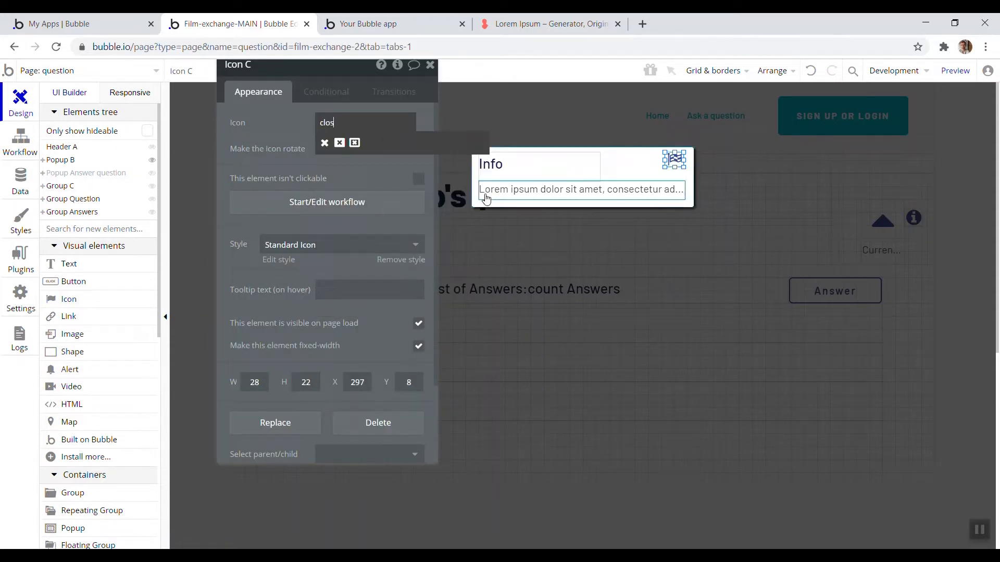
click(324, 143)
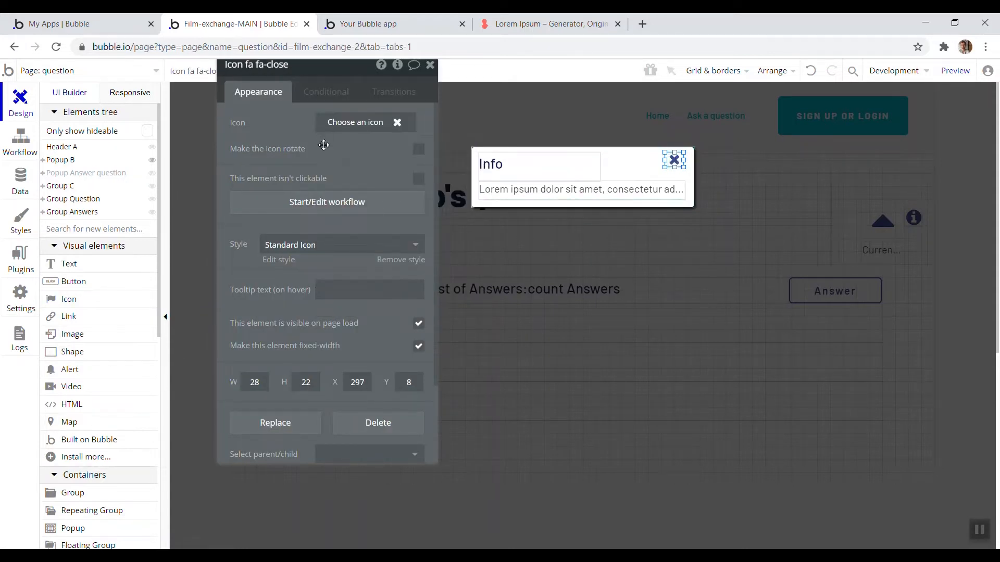
Add a workflow to the close icon that hides Popup B when clicked
click(300, 207)
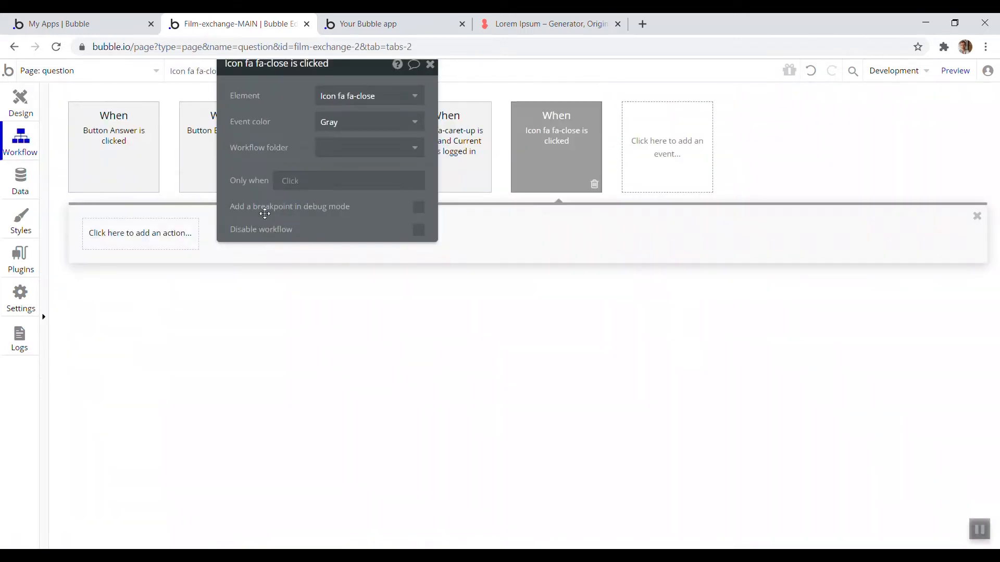
click(170, 249)
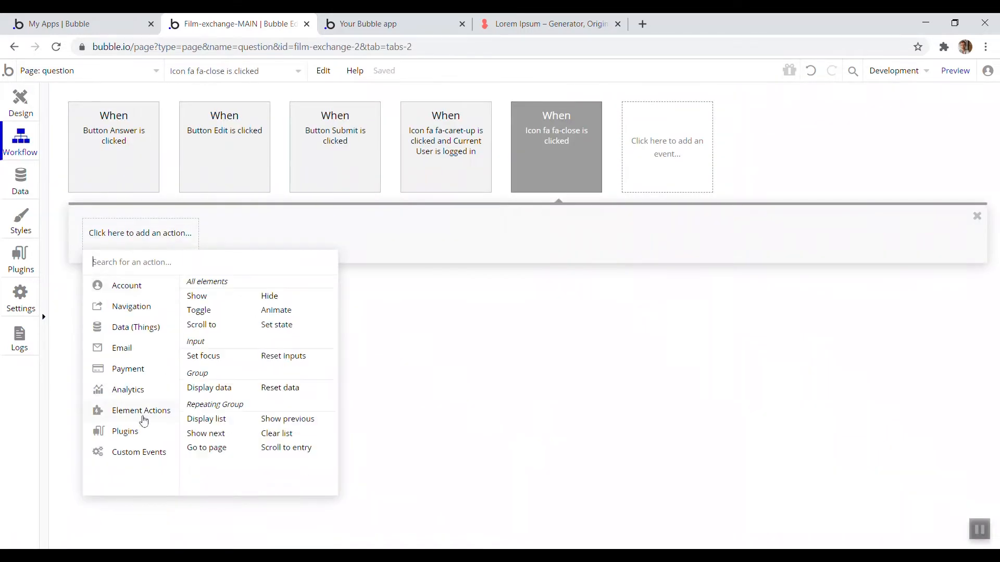
click(276, 305)
click(367, 96)
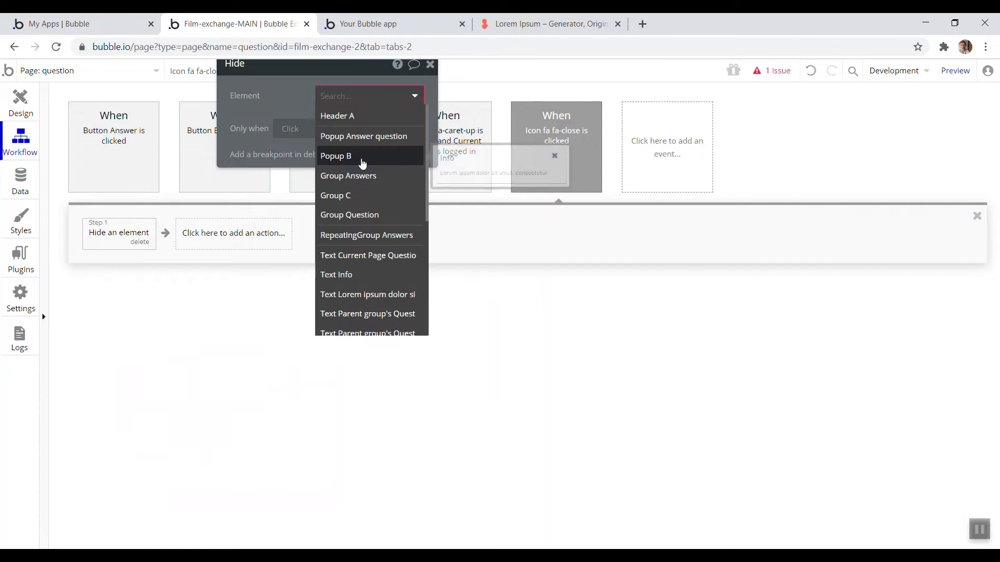
click(363, 159)
Rename the popup to Popup Info
click(36, 107)
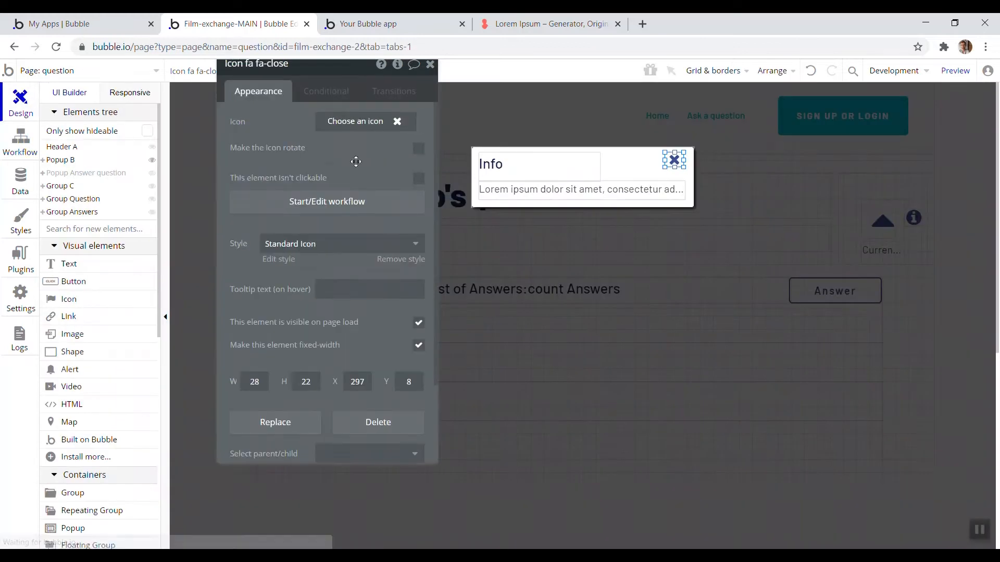
click(627, 174)
drag(271, 68, 287, 147)
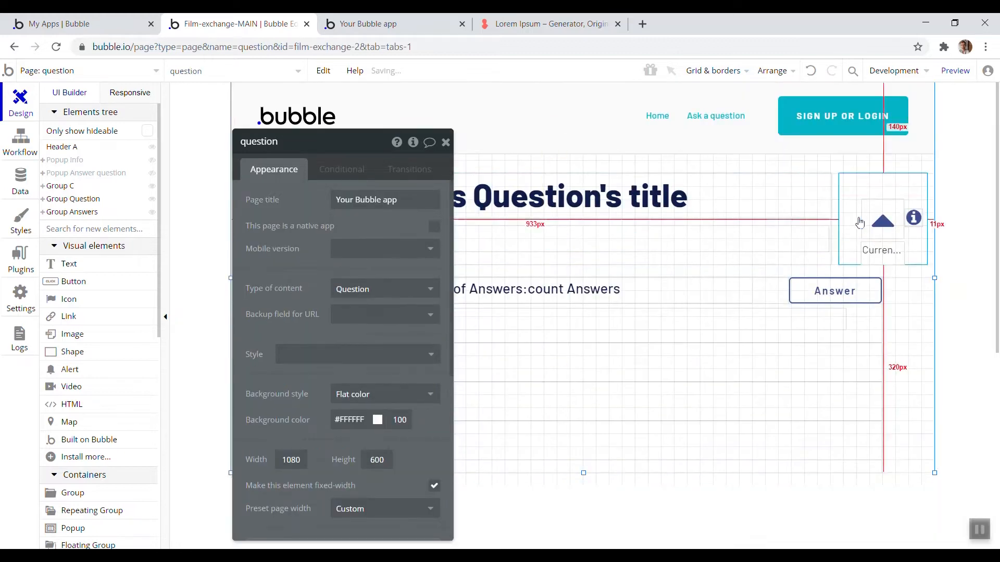
click(564, 256)
Resize the info icon beside the upvote arrow to 22 by 22 px
click(912, 223)
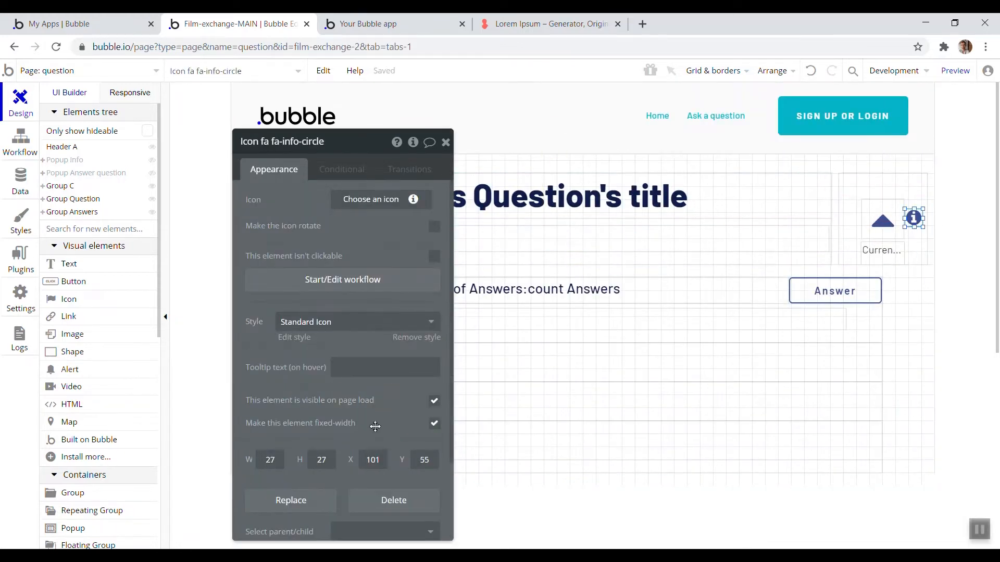
text(22)
key(Tab)
text(22)
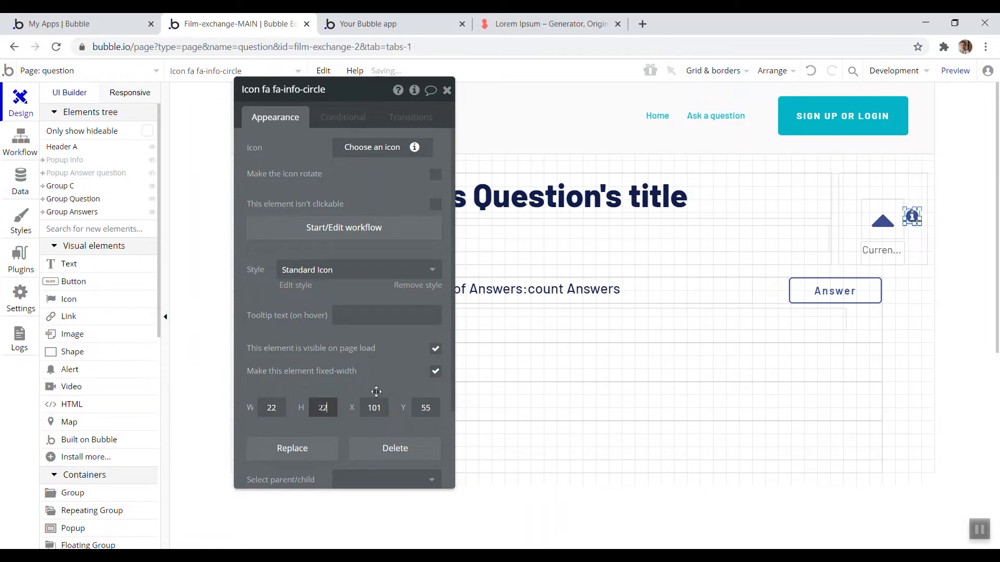
Add a workflow to the info icon that shows Popup Info when clicked
click(396, 224)
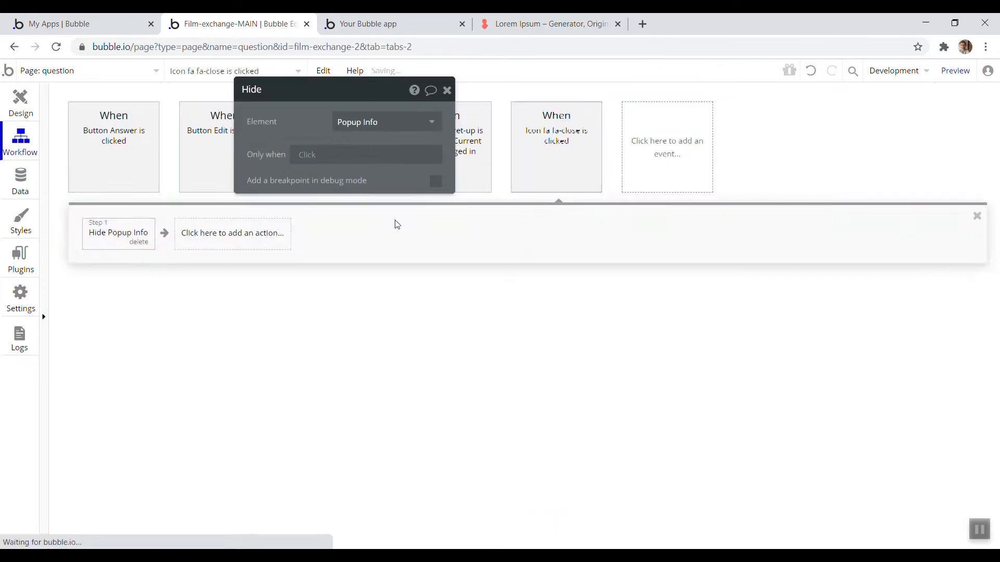
click(140, 233)
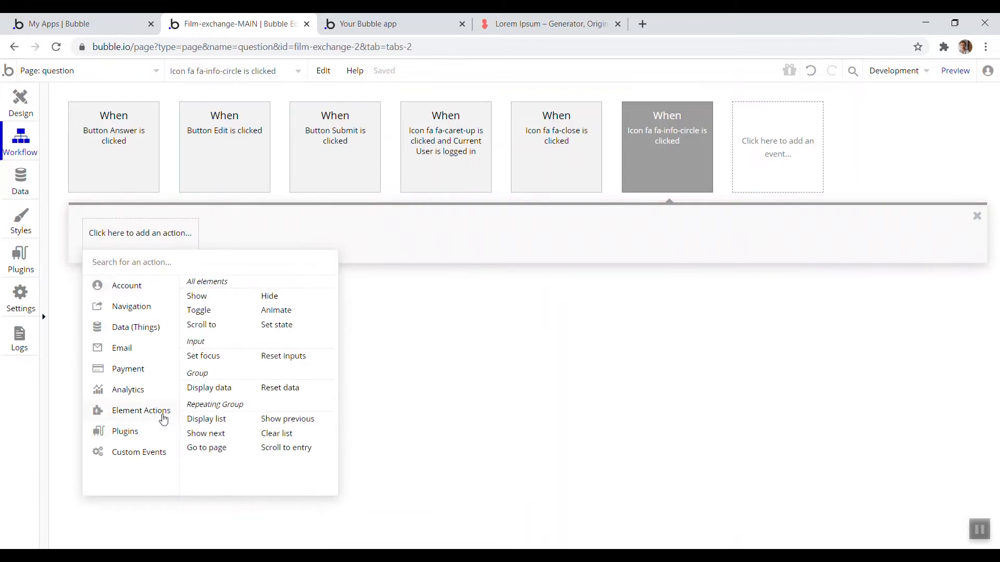
click(202, 296)
click(426, 124)
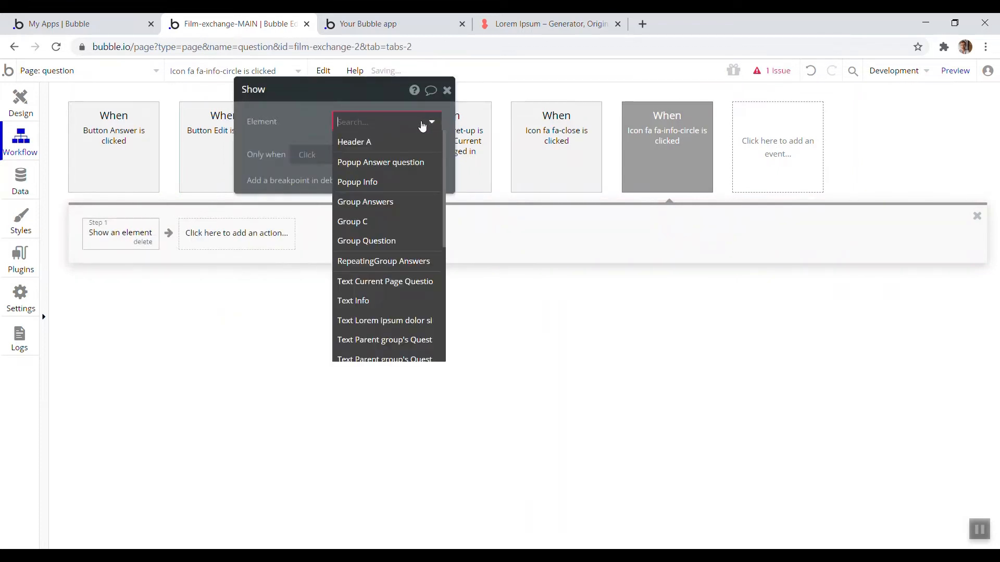
click(394, 183)
drag(316, 131, 396, 244)
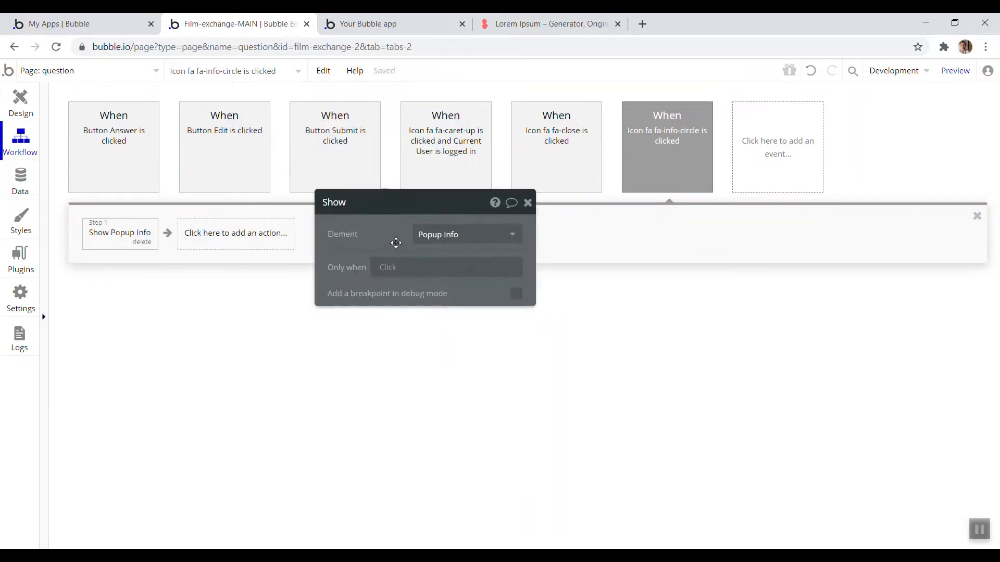
Test in the app preview that the info icon opens the popup and the close icon hides it
click(385, 24)
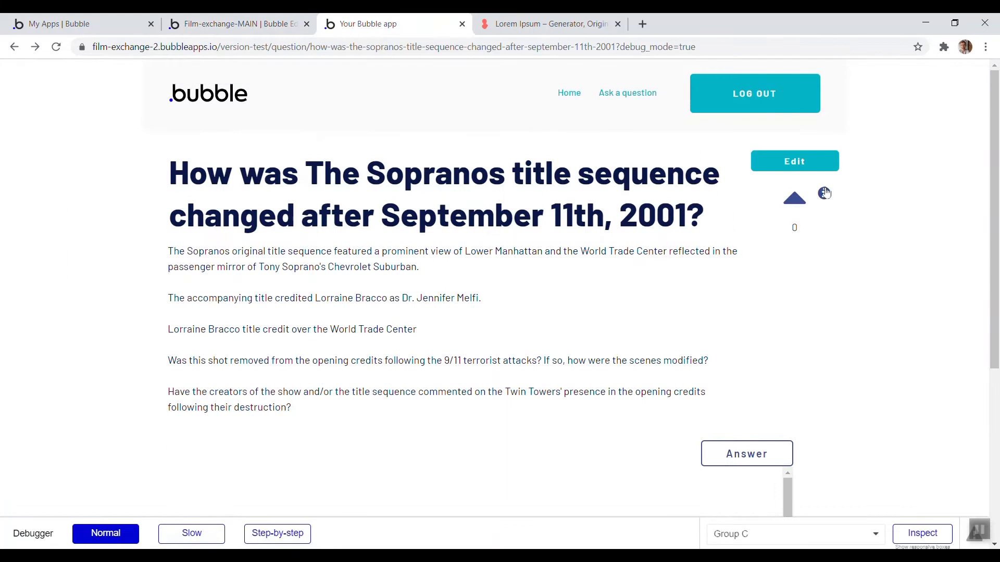
click(825, 193)
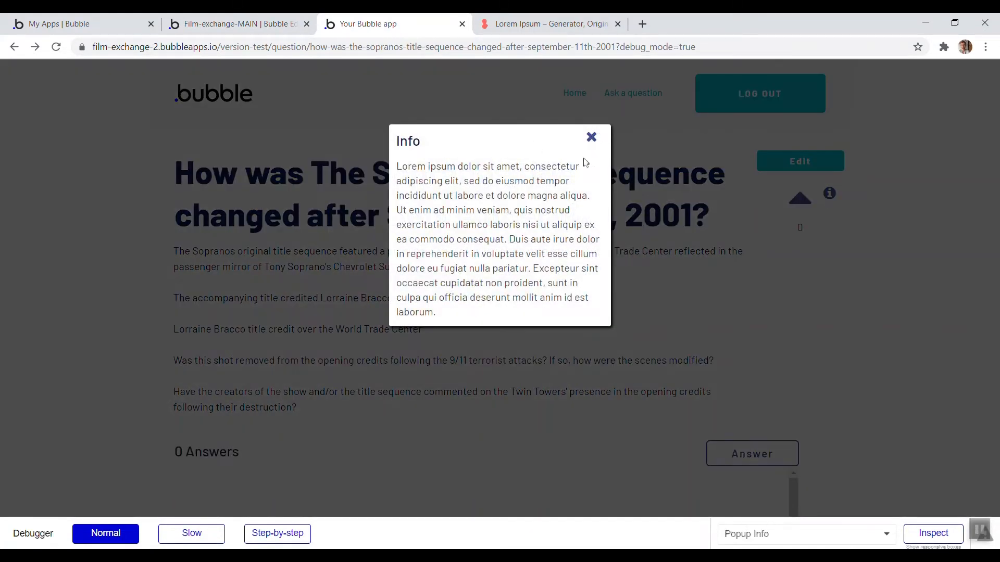
click(592, 138)
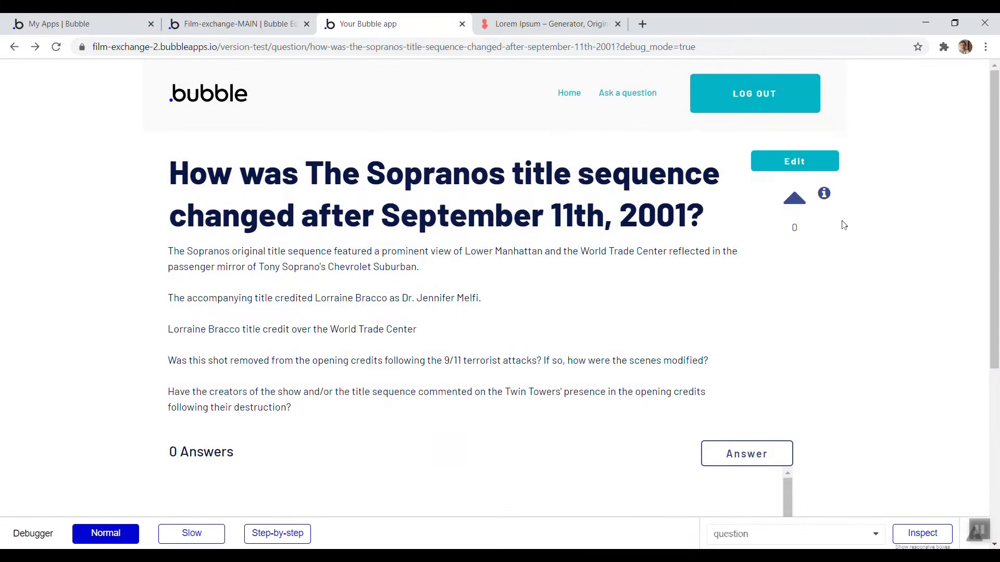
click(234, 24)
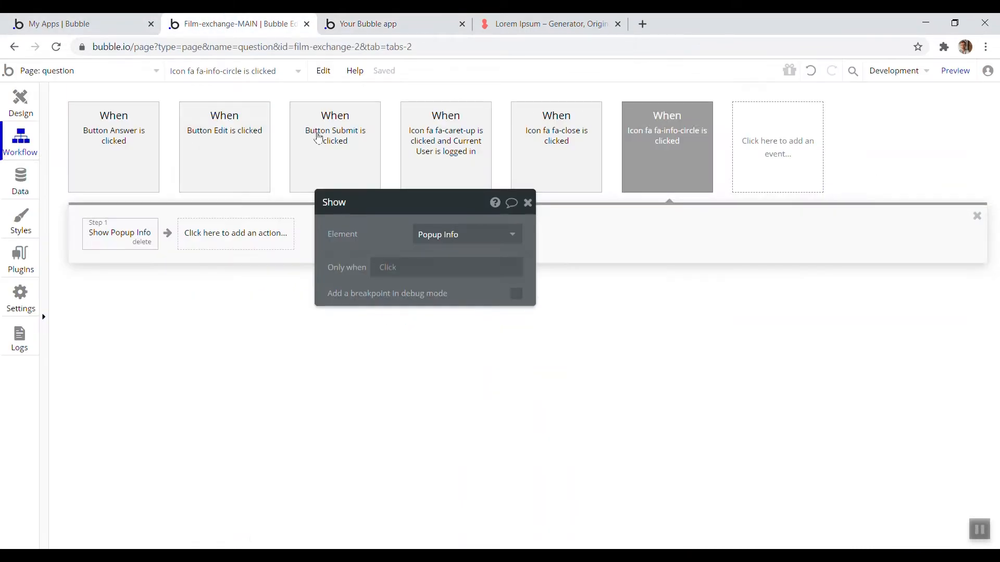
Duplicate the info icon next to the Answer button above the answers list
click(22, 111)
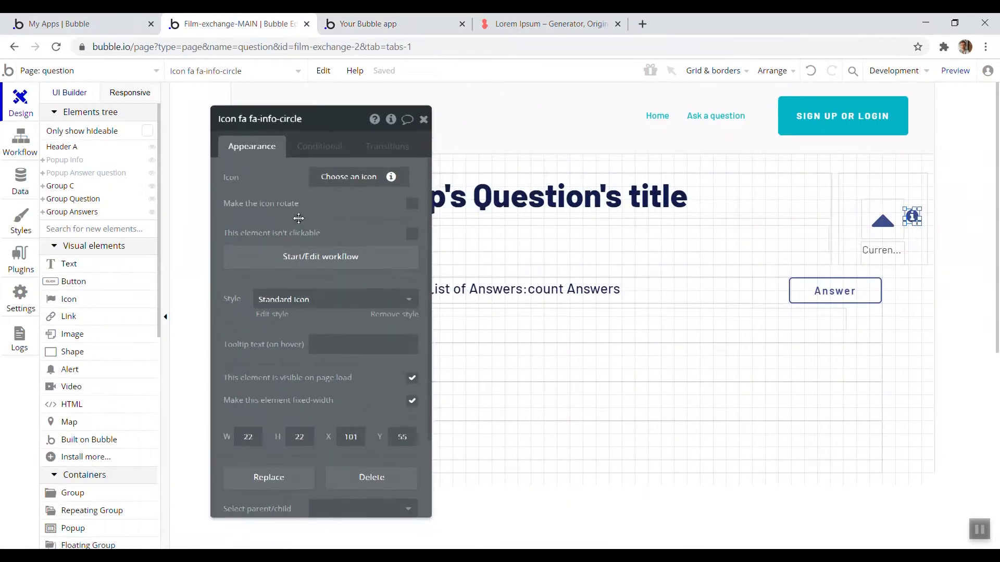
scroll(890, 212, down, 1)
drag(912, 152, 778, 230)
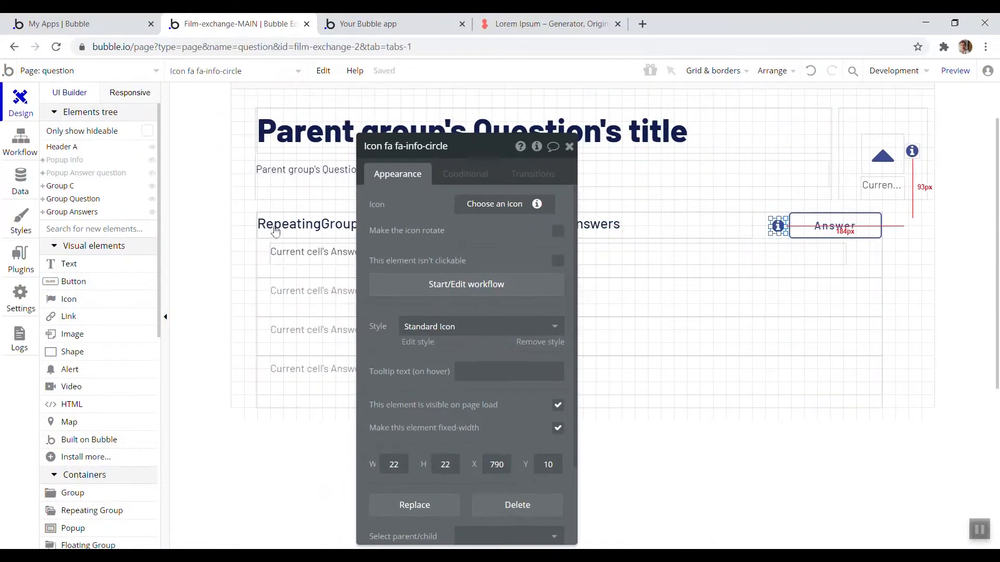
Draw another popup containing a text element reading Info
scroll(77, 263, down, 3)
click(127, 397)
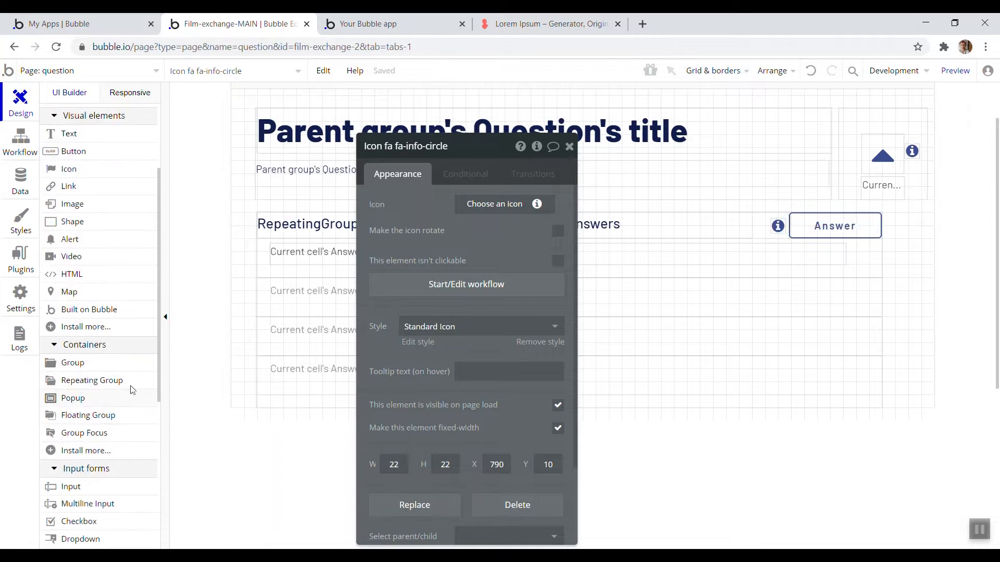
mouse_move(458, 173)
mouse_down()
mouse_move(604, 271)
mouse_move(670, 265)
mouse_up()
drag(576, 181, 635, 171)
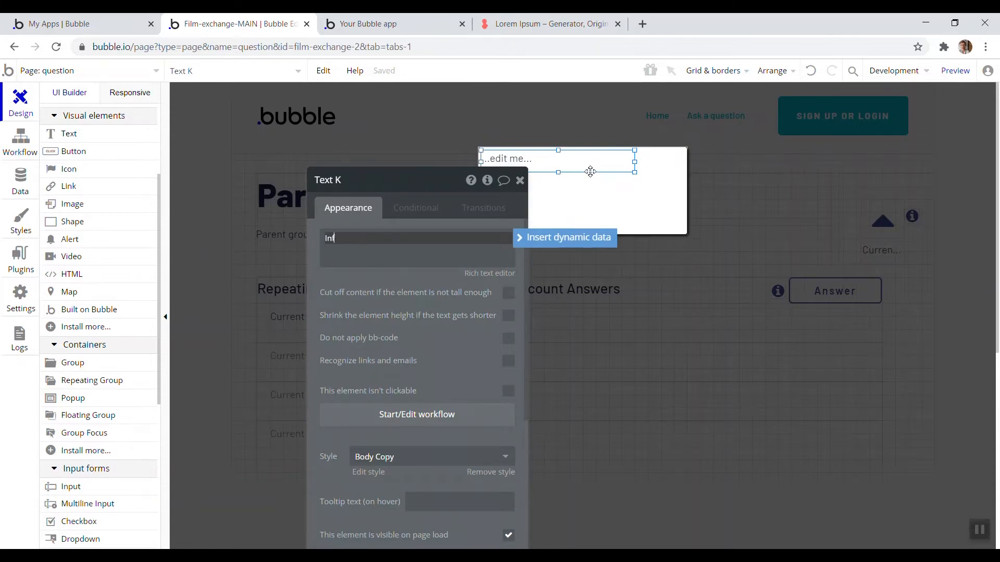
click(520, 181)
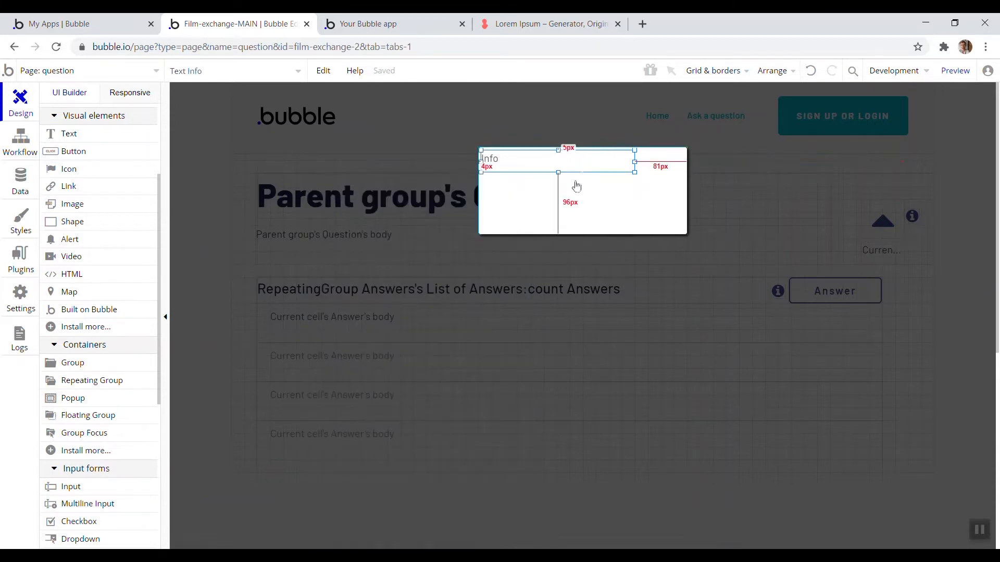
click(640, 221)
key(Escape)
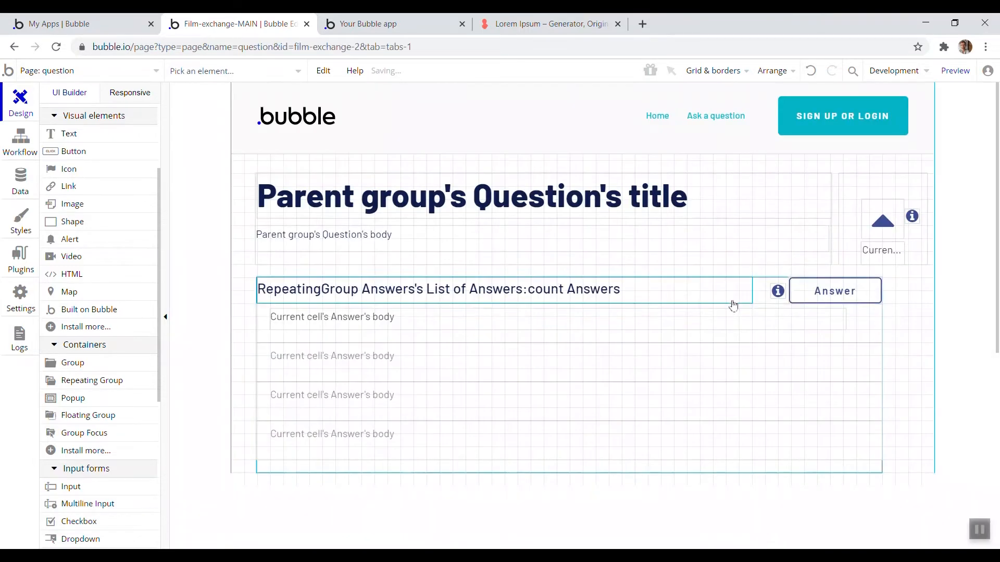
Delete the info icon beside the Answer button
click(779, 291)
key(Delete)
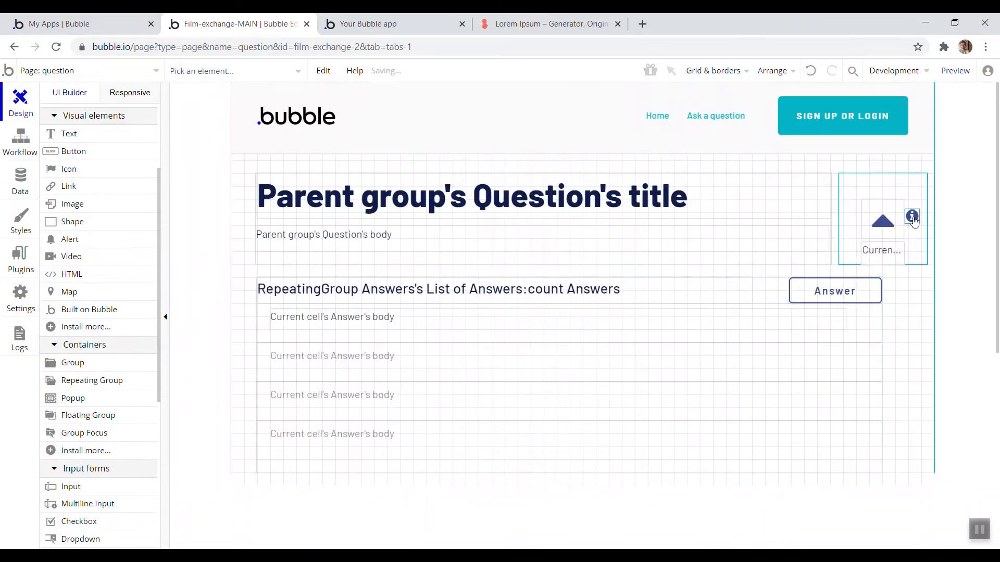
Convert the info icon into a new reusable element named tooltip
right_click(913, 219)
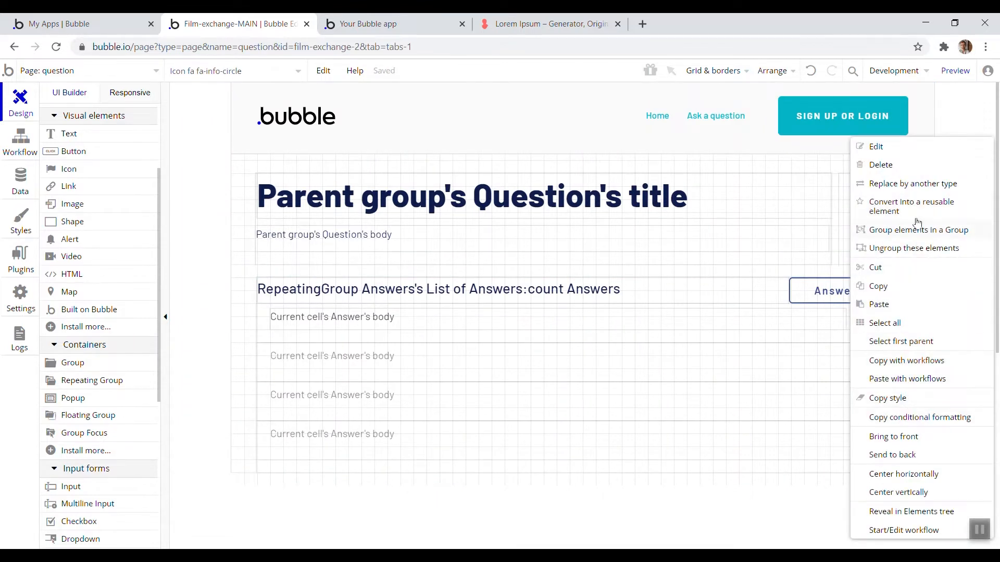
click(922, 210)
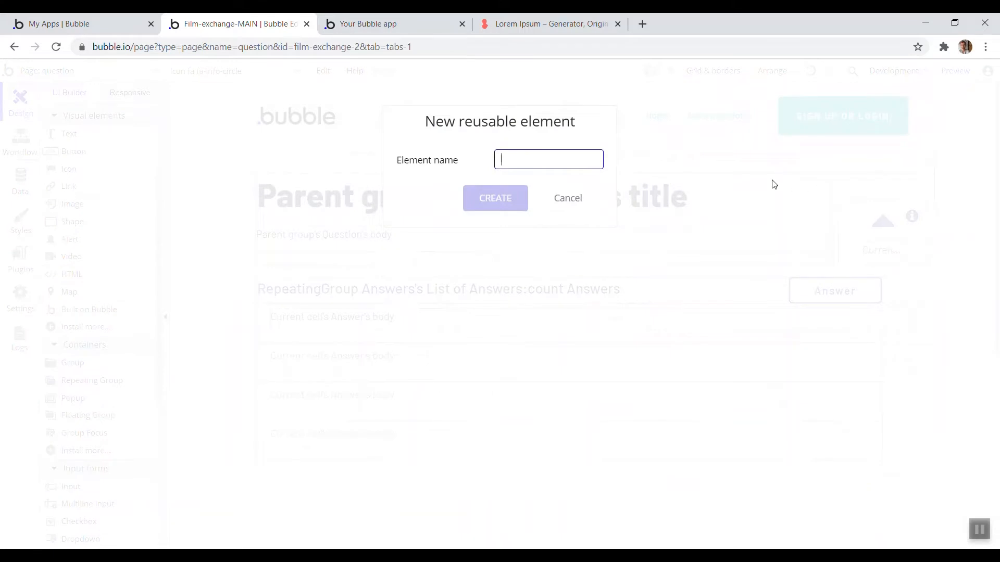
text(tooltip)
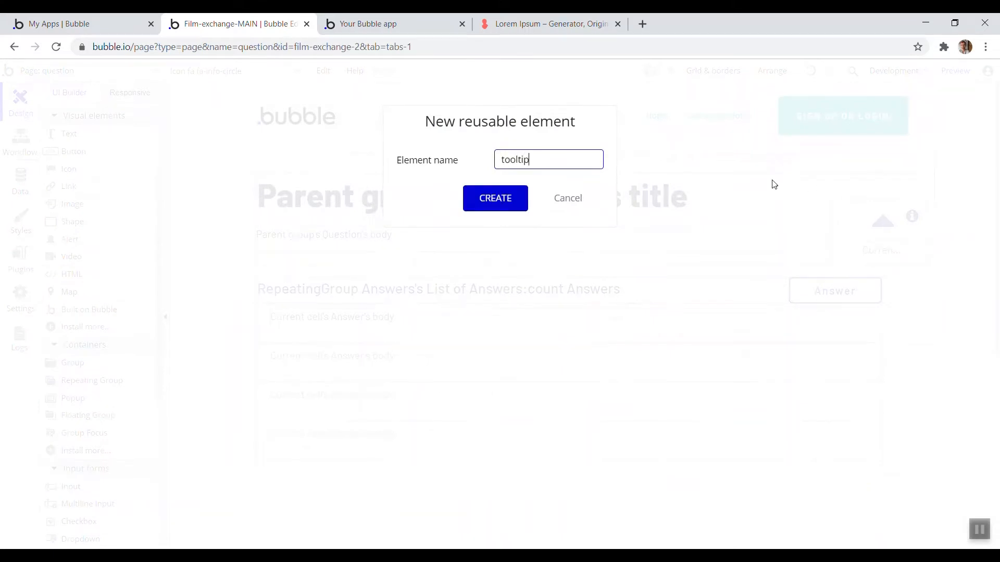
key(Return)
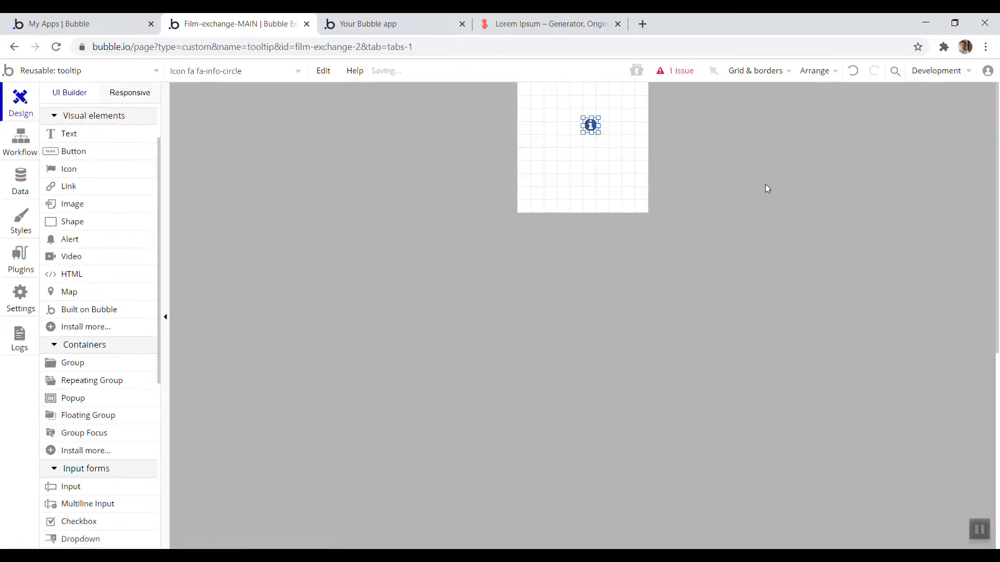
Move the icon to the top-left corner and shrink the tooltip element's canvas to fit around it
click(588, 125)
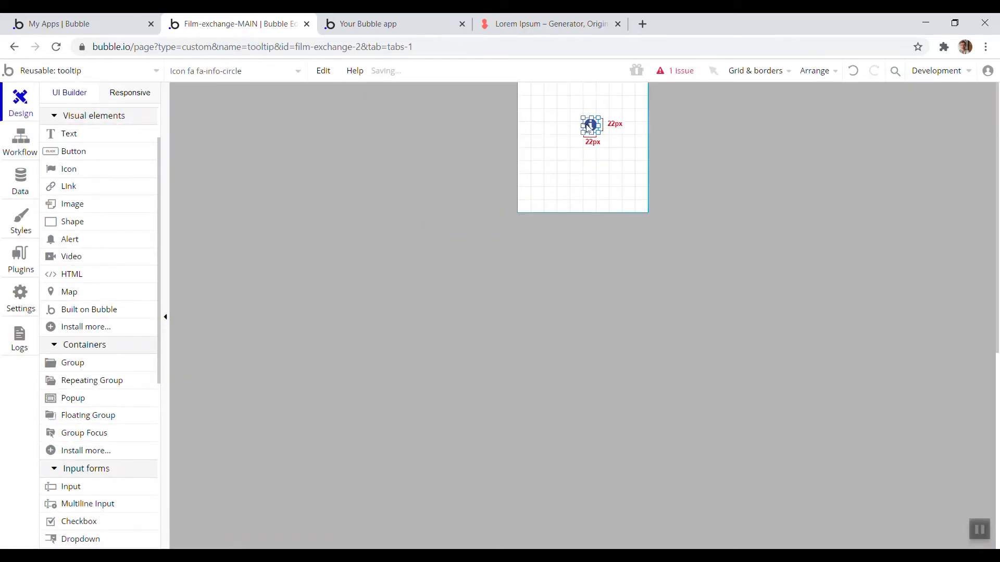
drag(591, 127, 532, 106)
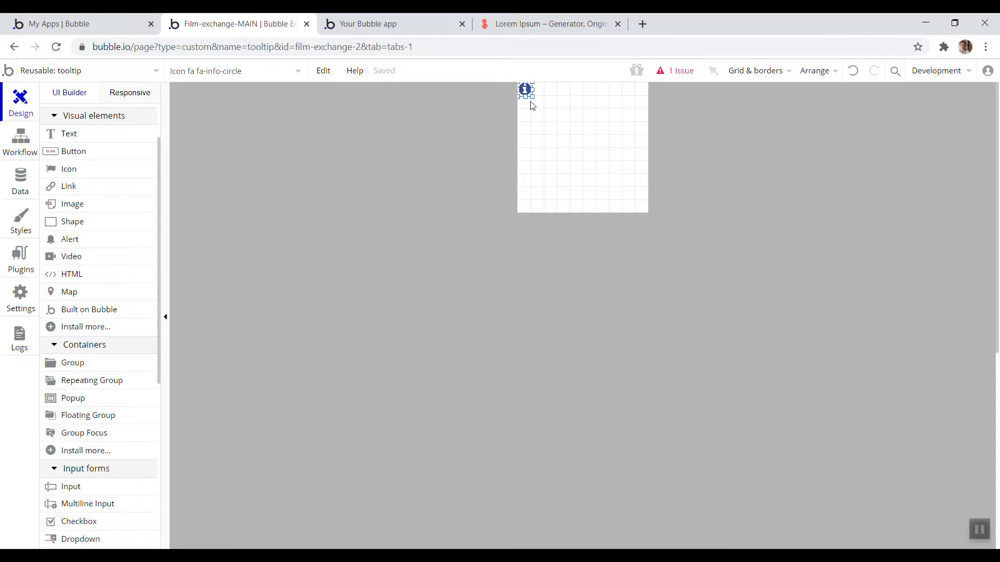
click(559, 150)
drag(644, 215, 557, 89)
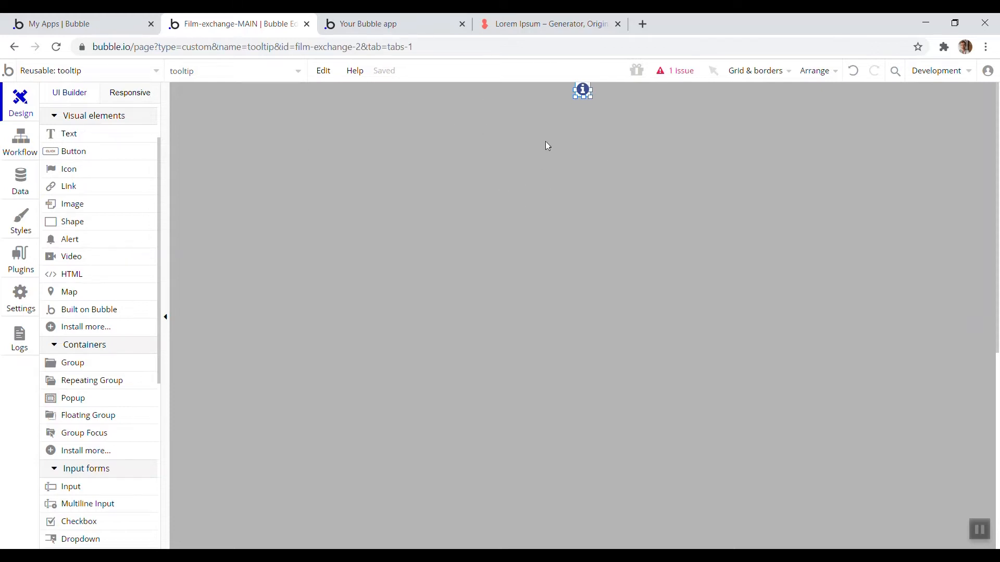
Copy the Info popup from the question page and paste it into the tooltip reusable element
click(145, 80)
click(83, 148)
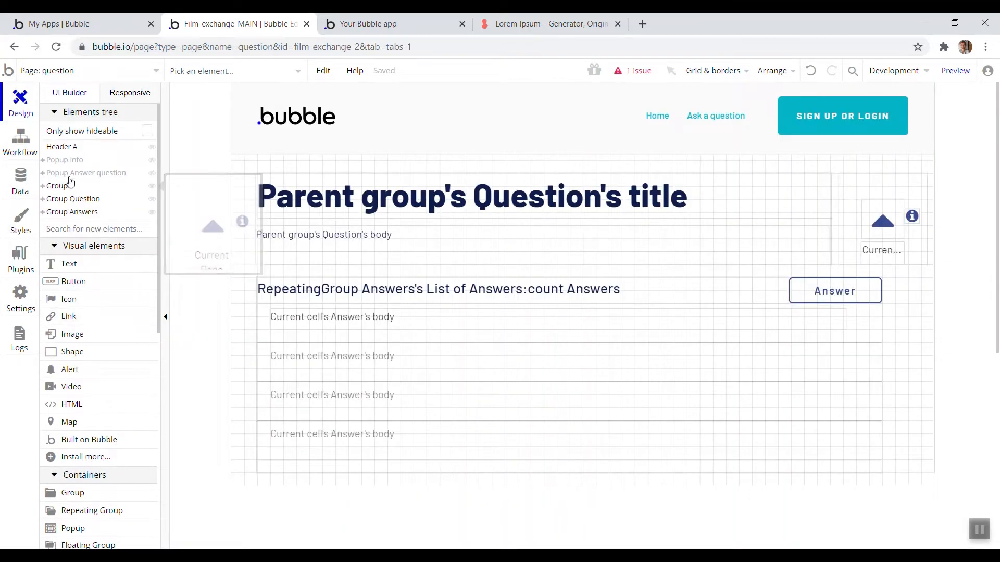
click(65, 160)
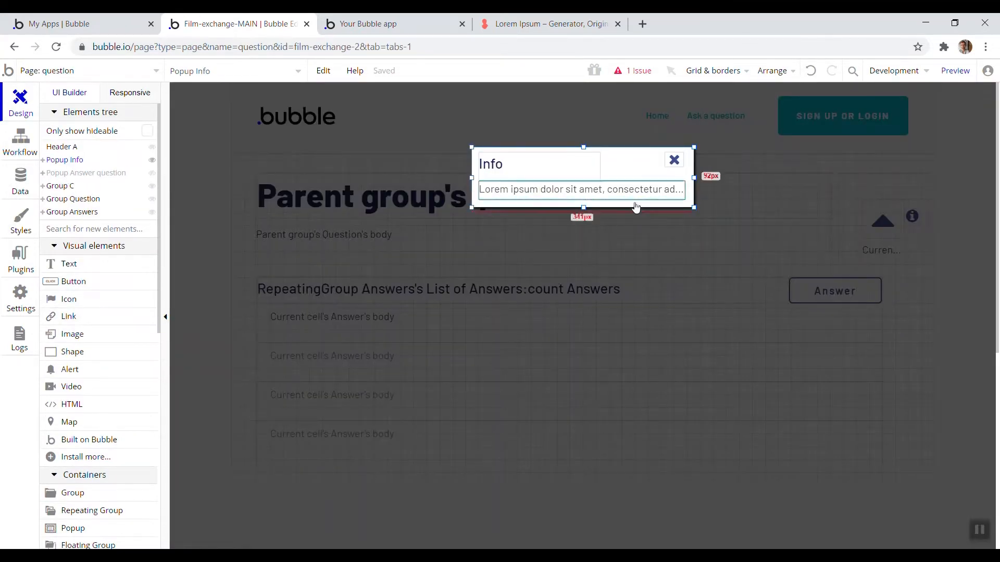
click(674, 162)
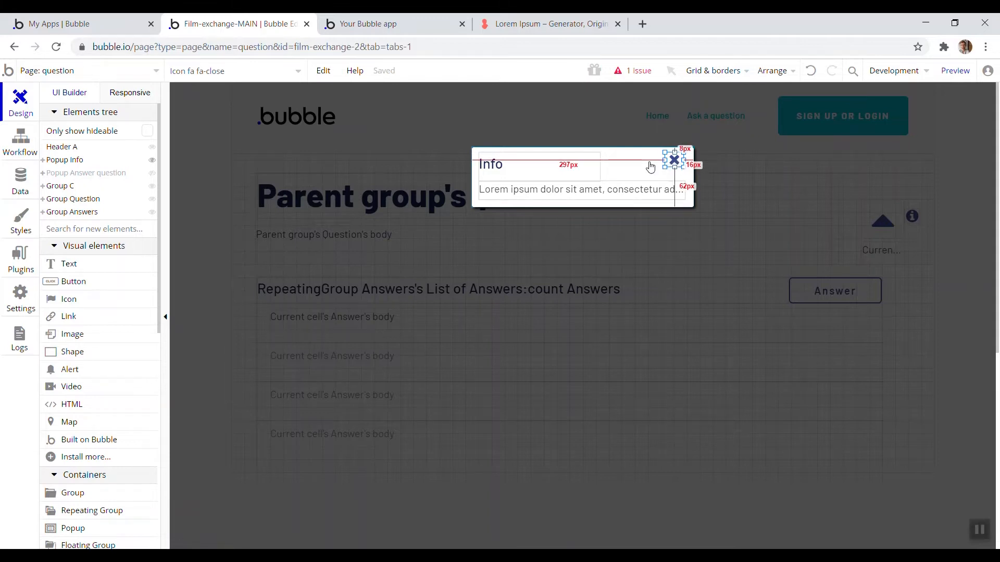
right_click(634, 174)
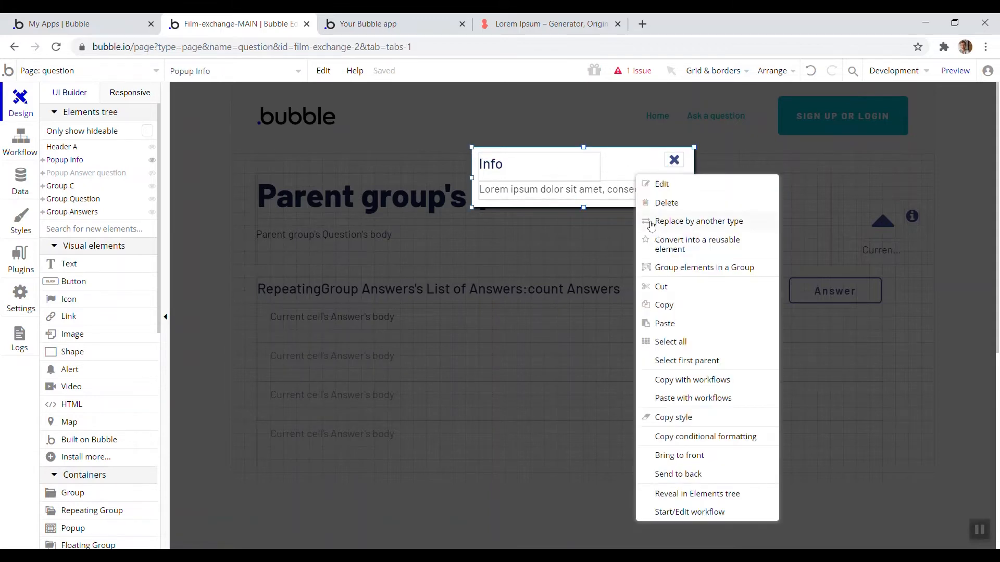
click(679, 305)
click(157, 71)
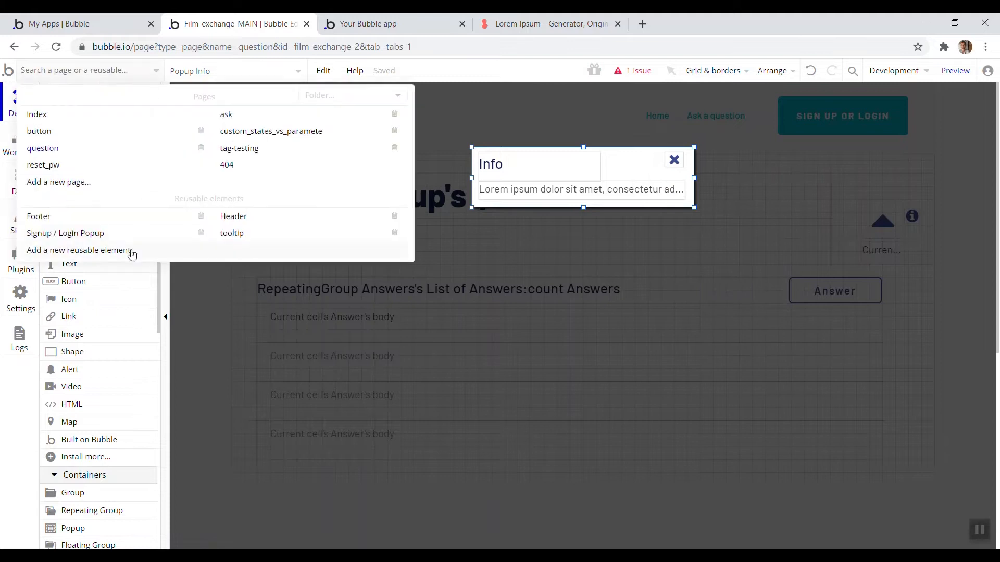
click(239, 233)
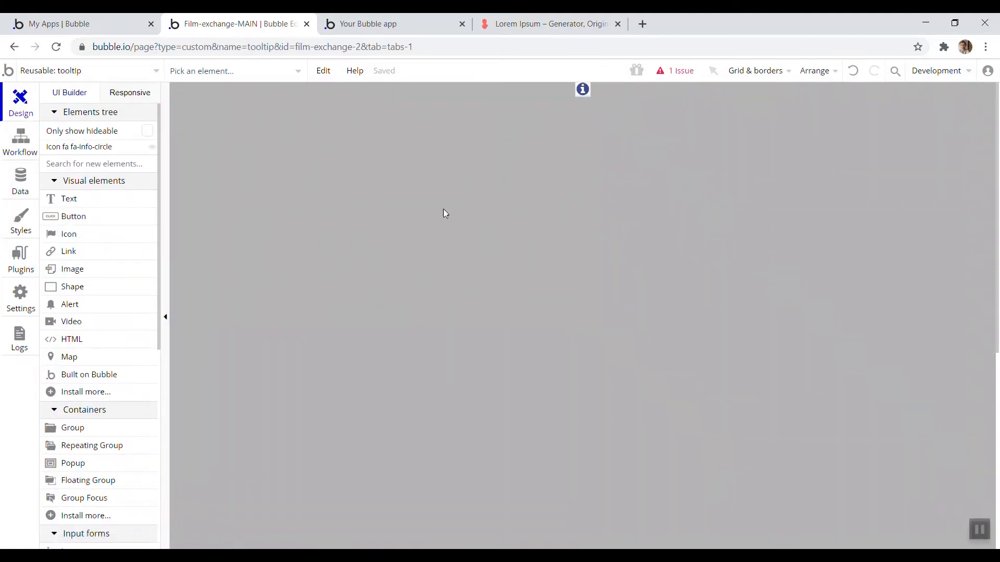
key(ctrl+v)
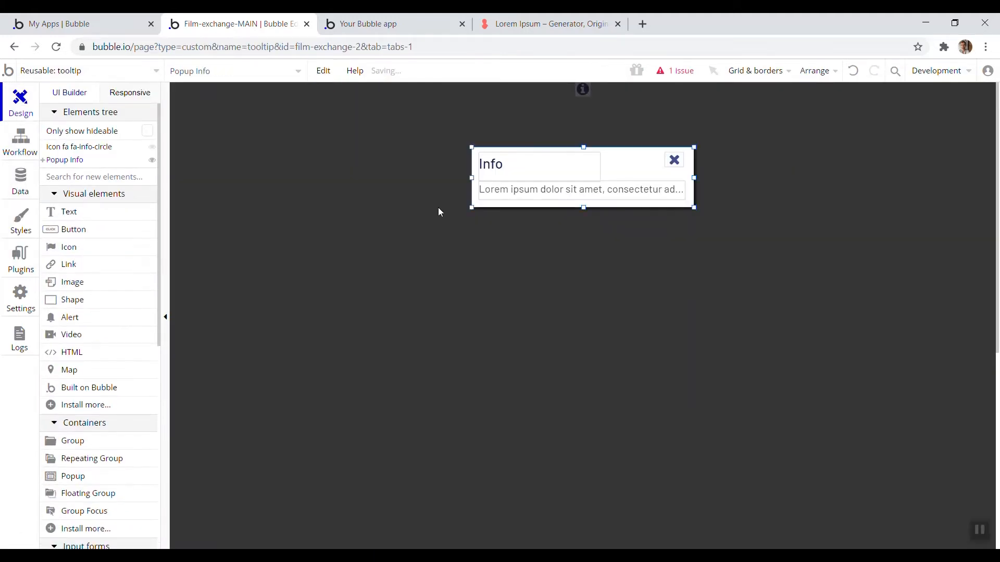
Review the tooltip's info icon workflow, then undo the popup paste
click(23, 147)
click(110, 163)
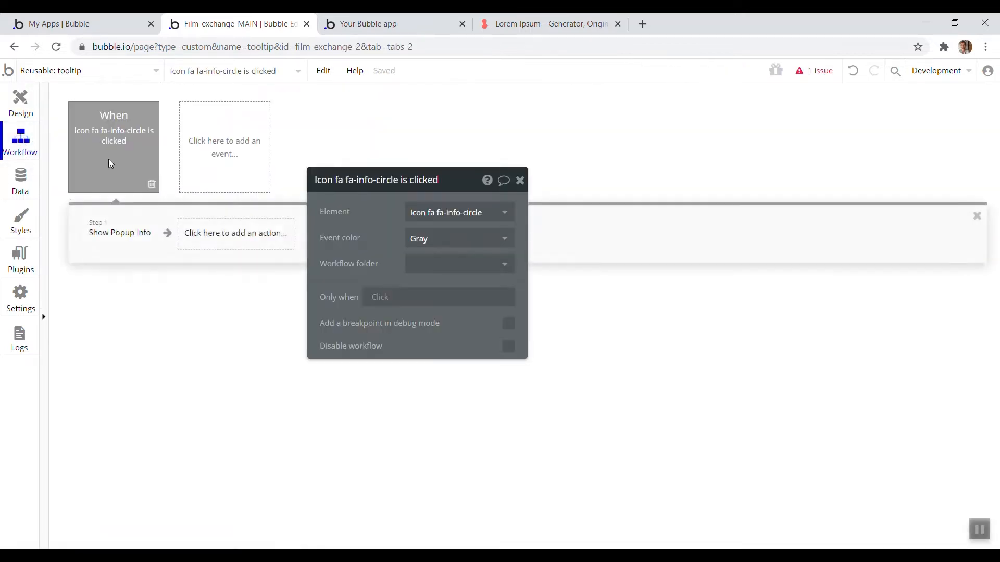
click(23, 101)
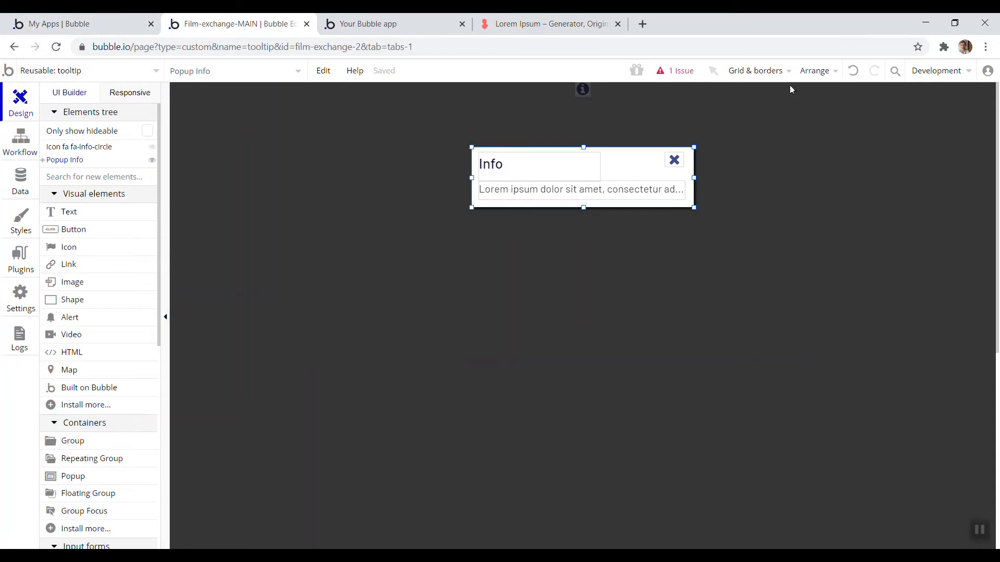
click(861, 77)
Return to the question page and copy the Info popup together with its workflows
click(55, 74)
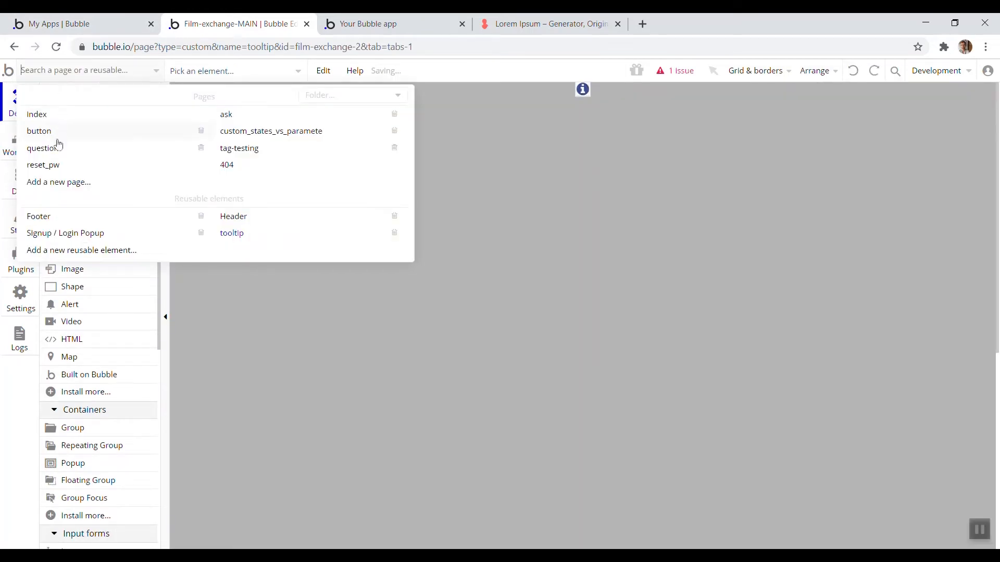
click(57, 148)
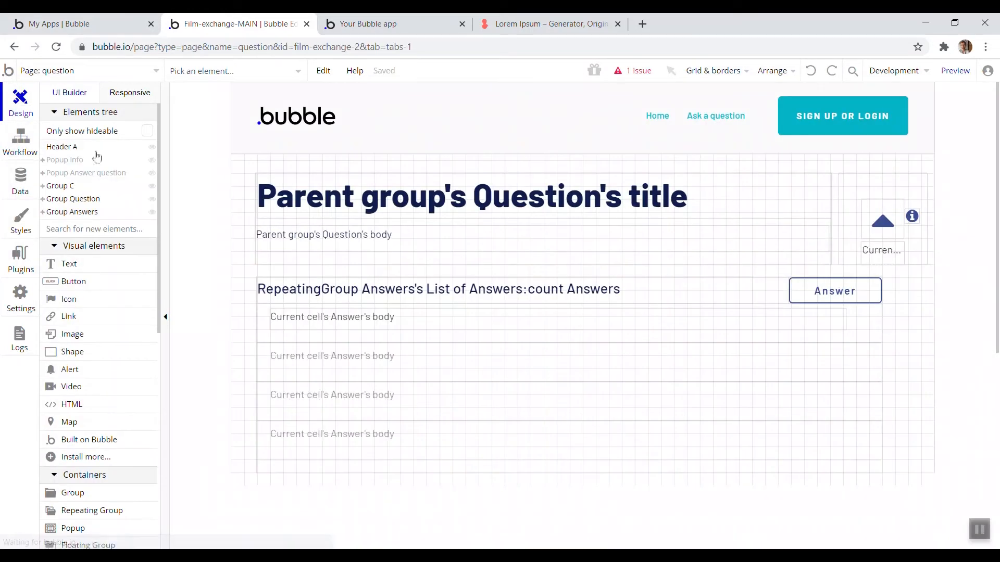
click(63, 162)
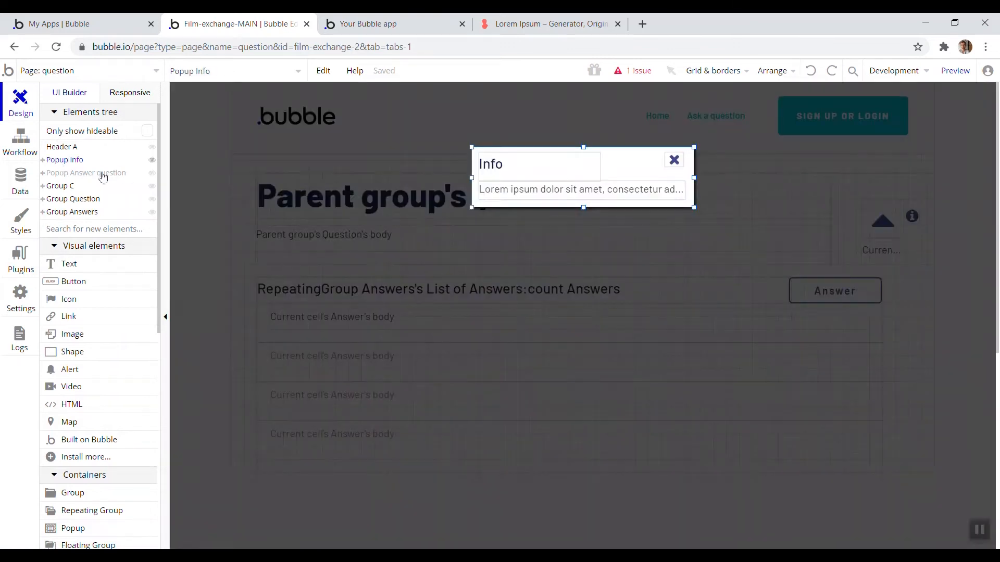
right_click(510, 210)
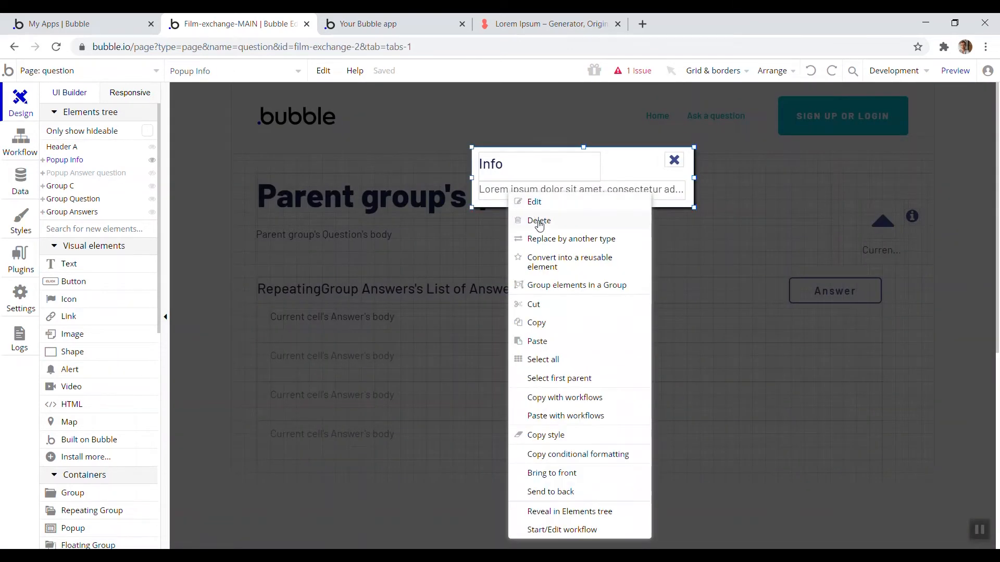
click(596, 399)
Open the tooltip reusable element and paste the Info popup with its workflows
click(87, 72)
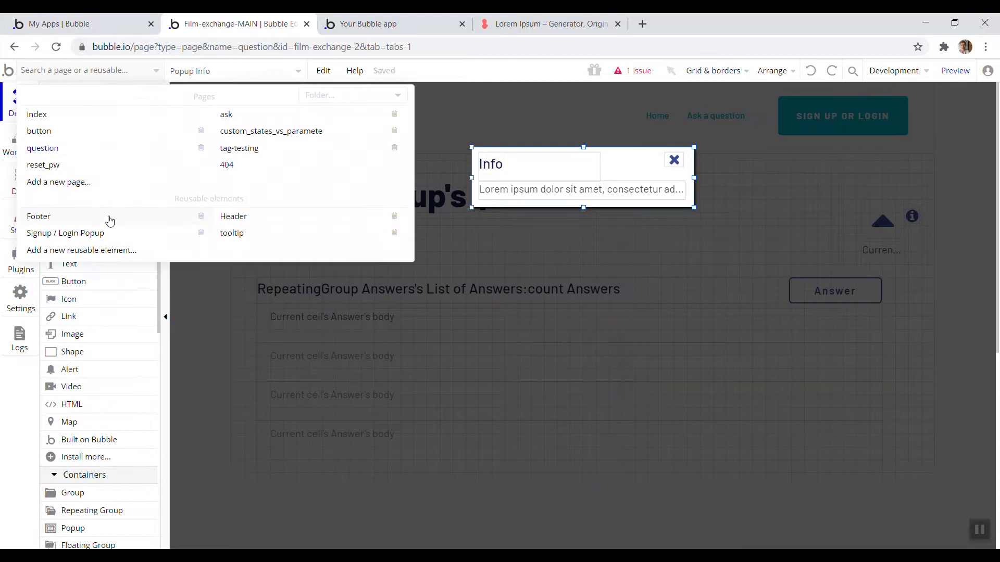
click(227, 235)
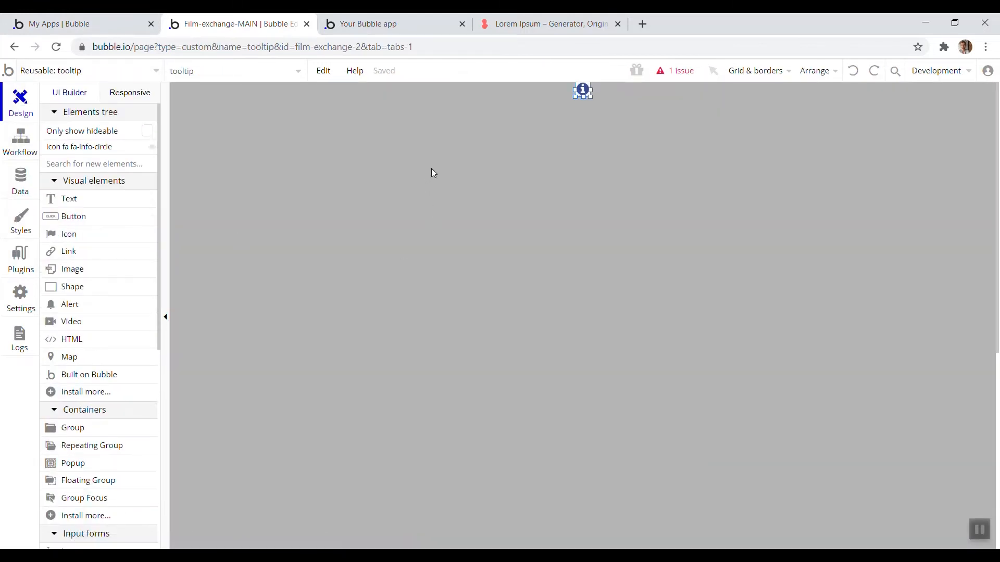
right_click(583, 94)
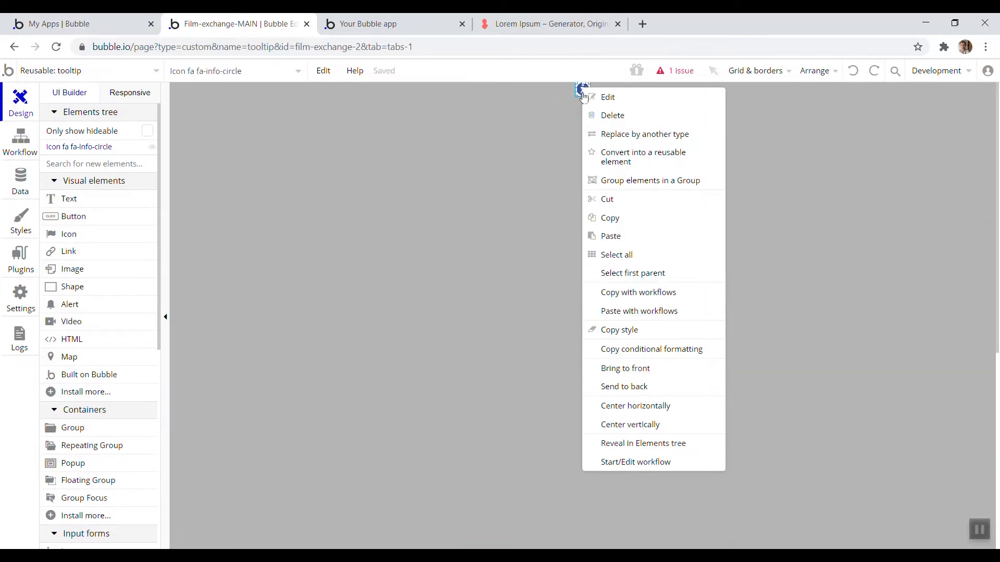
click(650, 312)
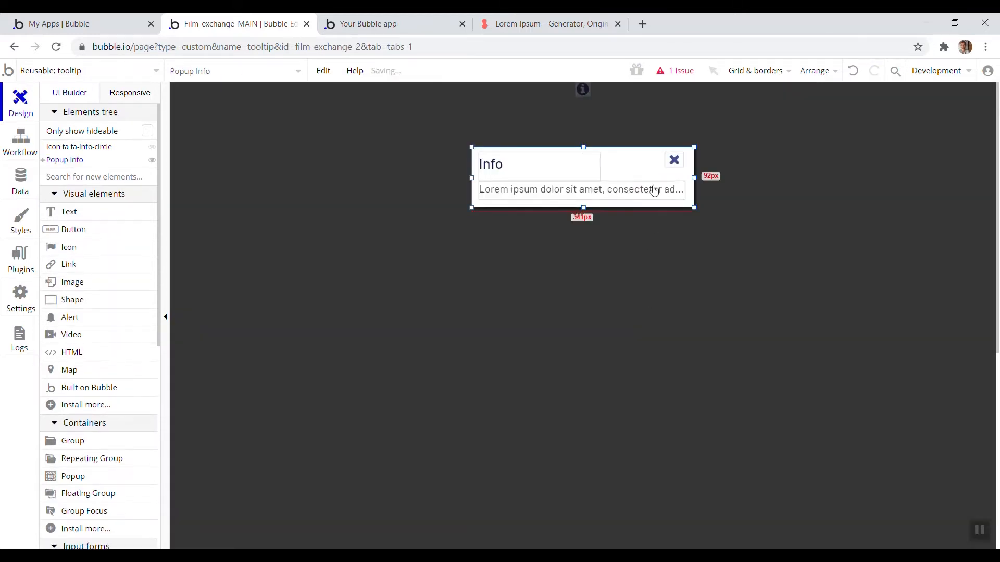
Inspect the close icon's workflow inside the tooltip element's popup
click(672, 161)
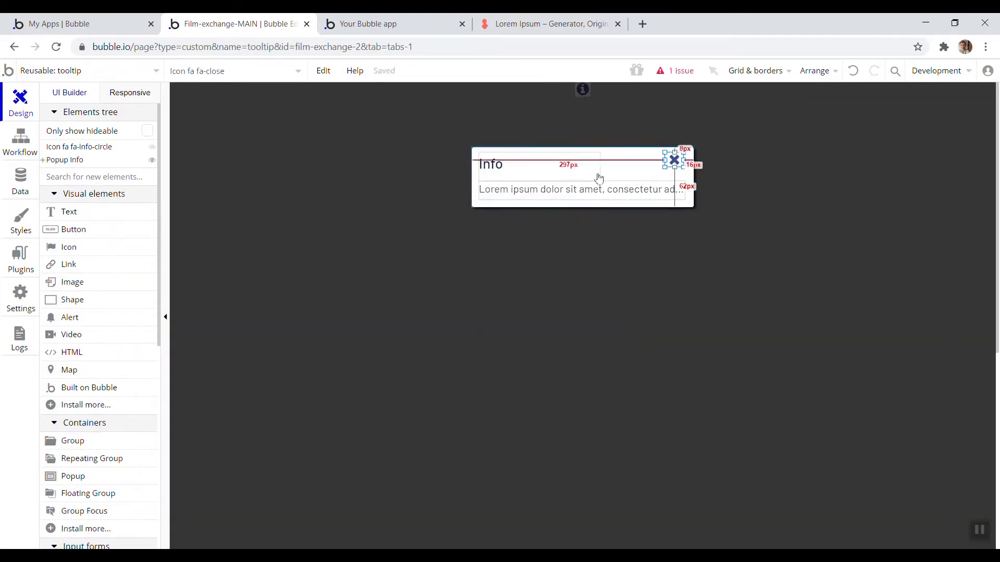
double_click(673, 162)
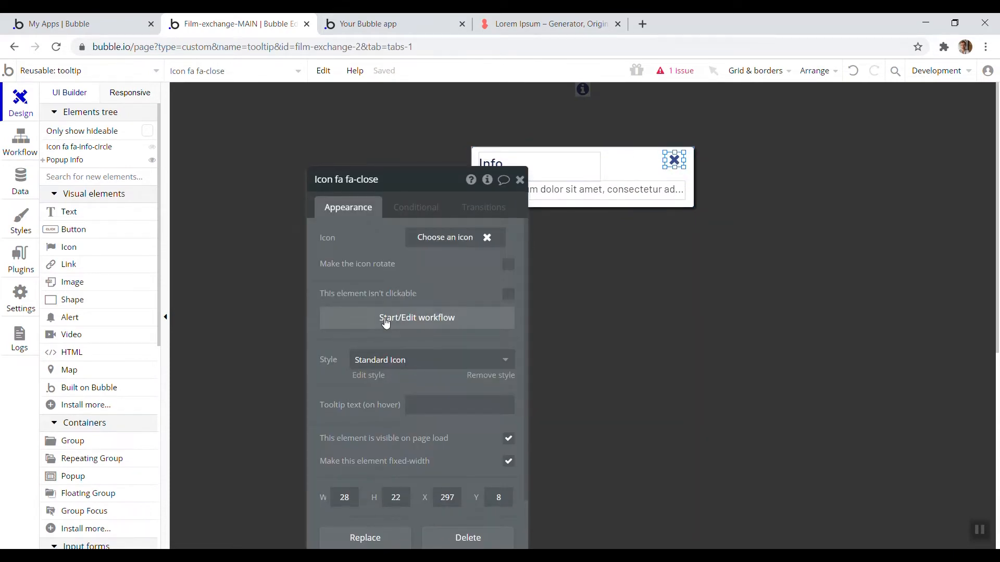
click(385, 323)
click(110, 227)
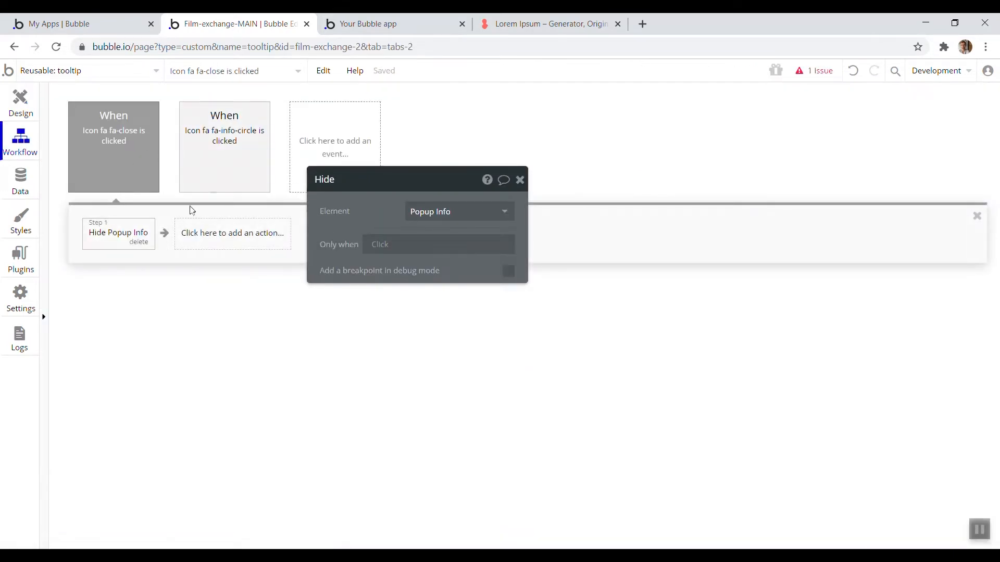
click(198, 188)
On the question page, delete the Info popup and the original info icon
click(52, 150)
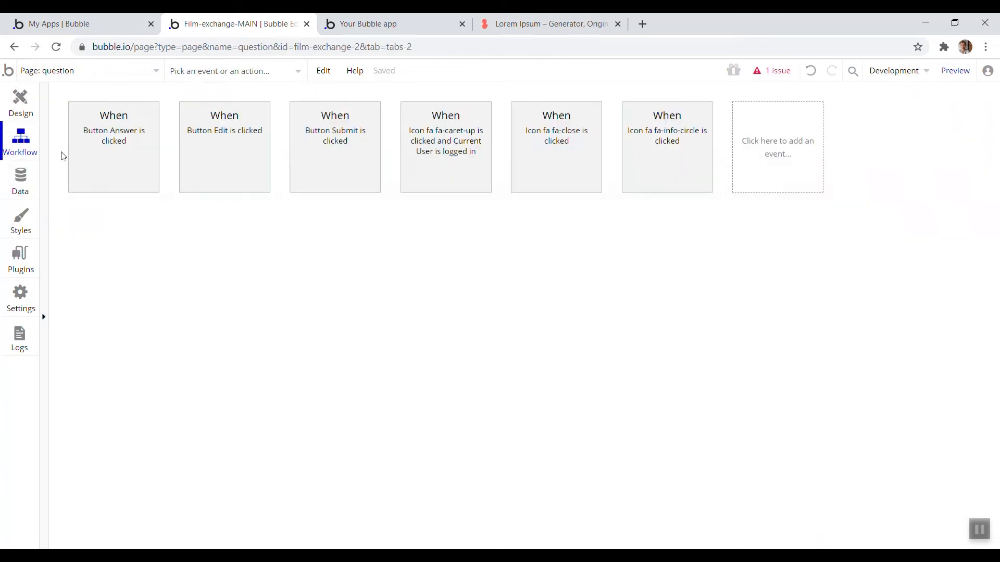
click(71, 162)
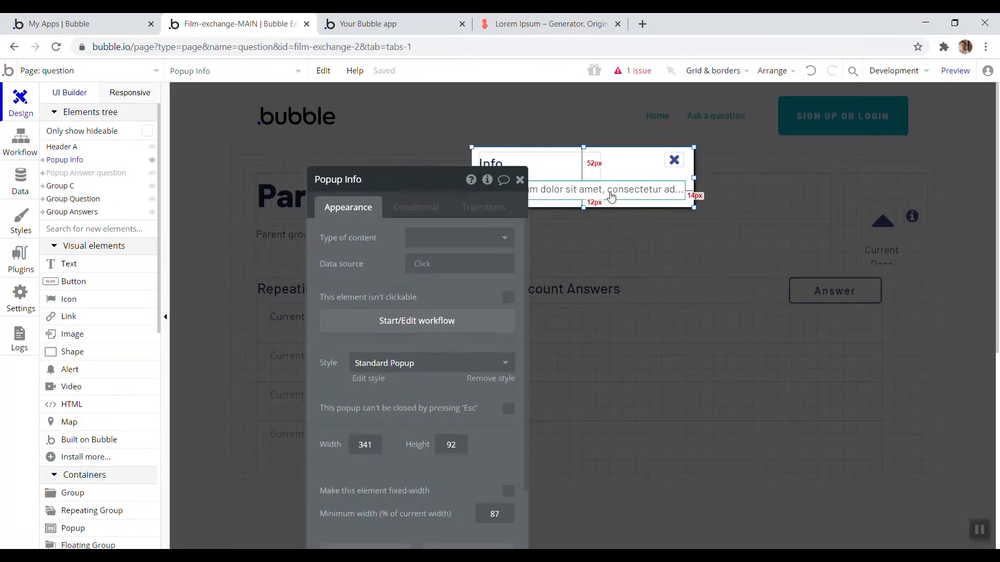
key(Delete)
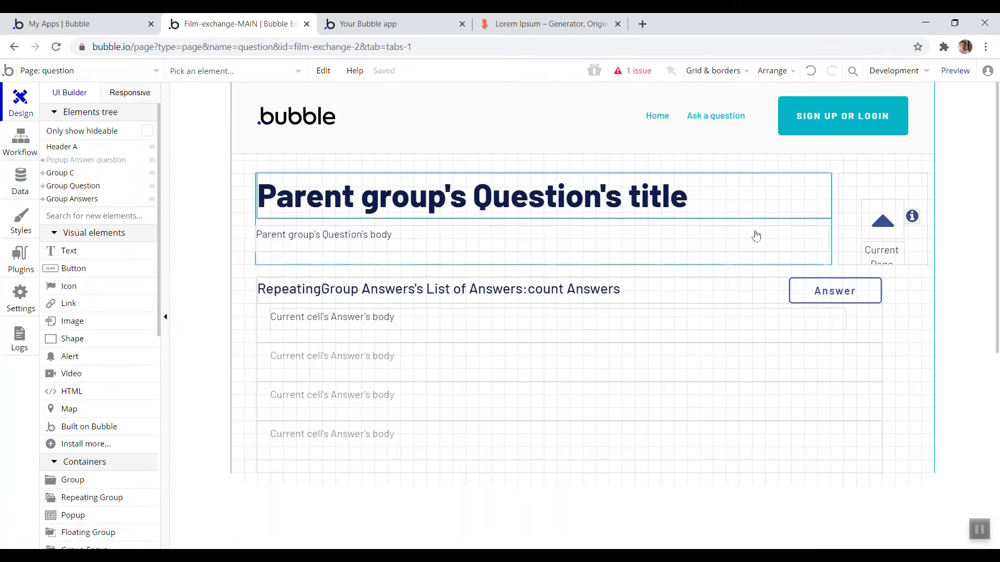
click(913, 224)
key(Delete)
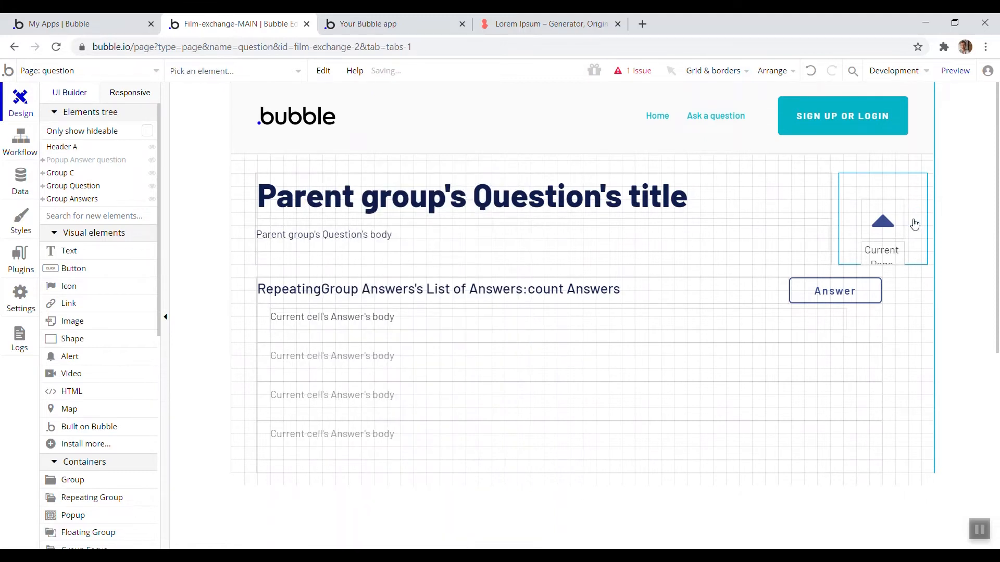
Insert the tooltip reusable element beside the upvote arrow, then switch to the app preview tab
scroll(86, 372, down, 4)
scroll(86, 373, down, 5)
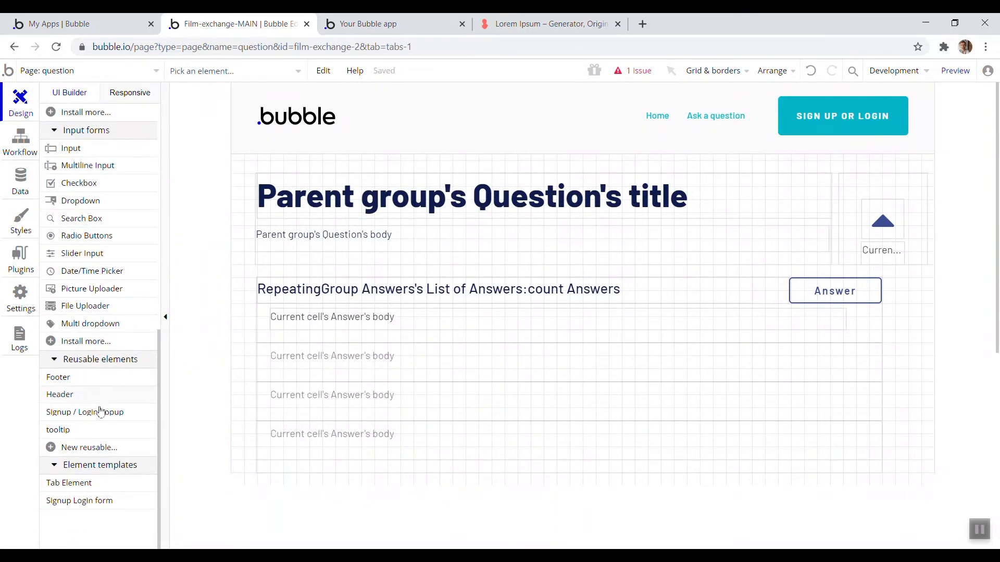
click(88, 431)
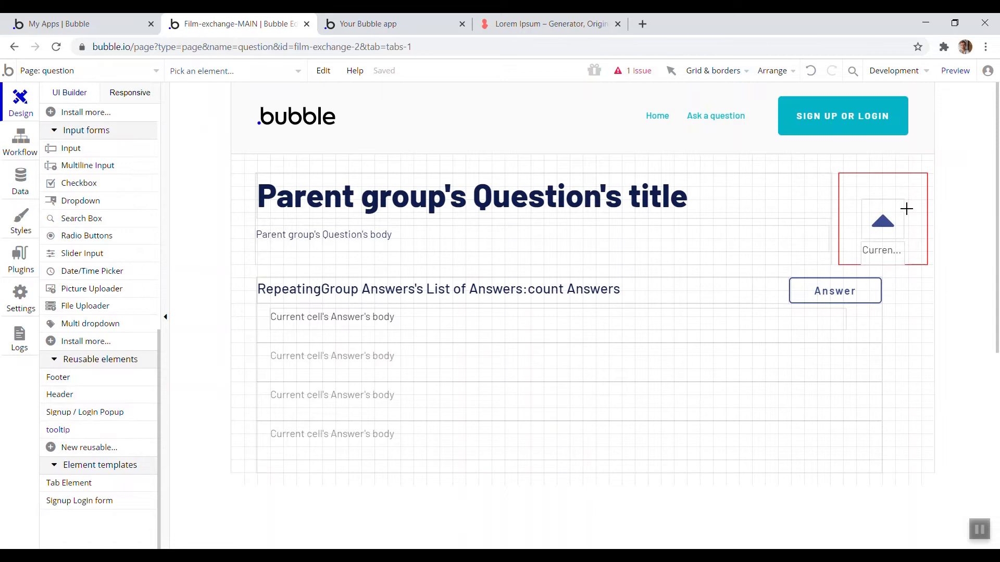
click(922, 222)
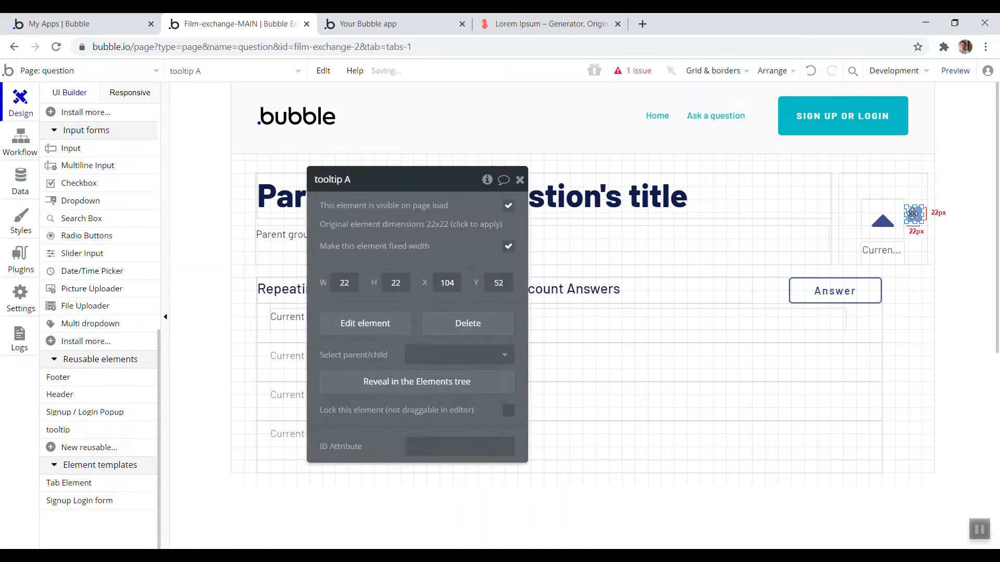
click(428, 23)
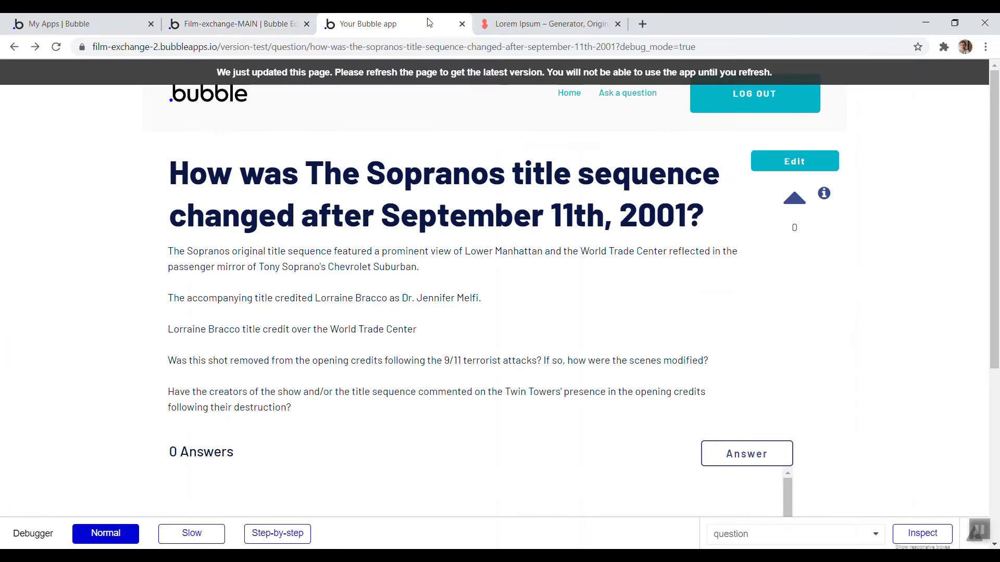
Refresh the app preview and open and close the upvote info icon's popup
click(412, 76)
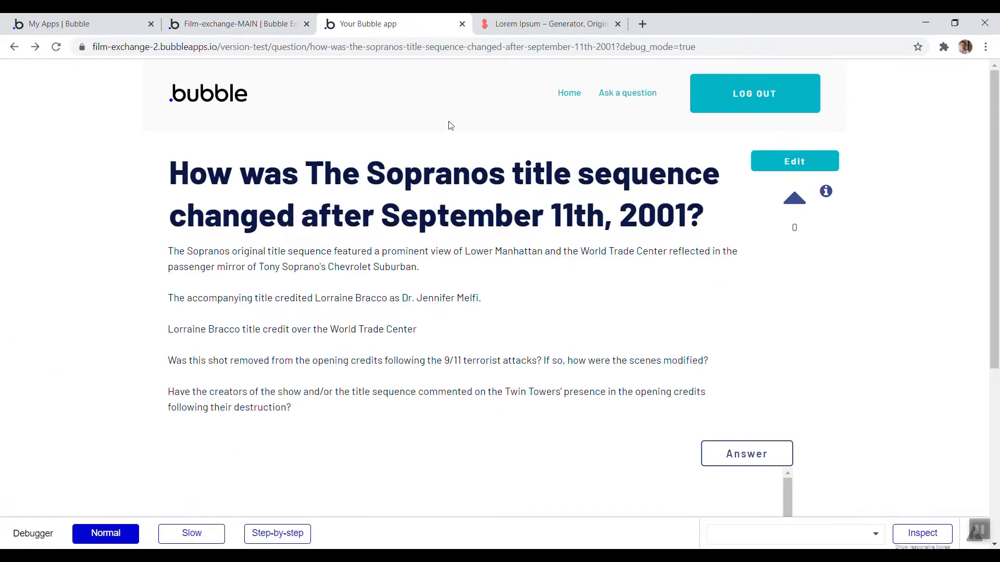
click(827, 192)
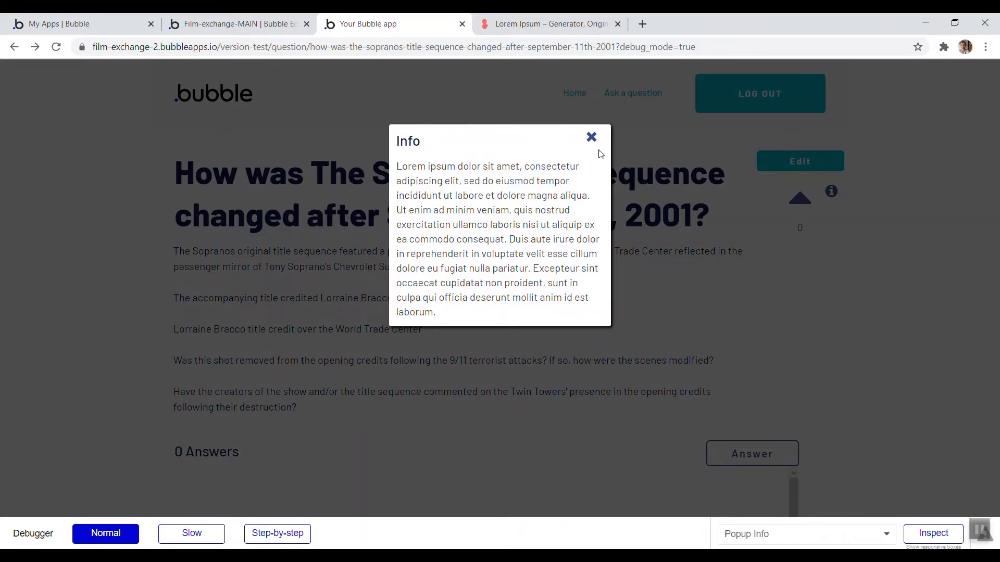
click(591, 137)
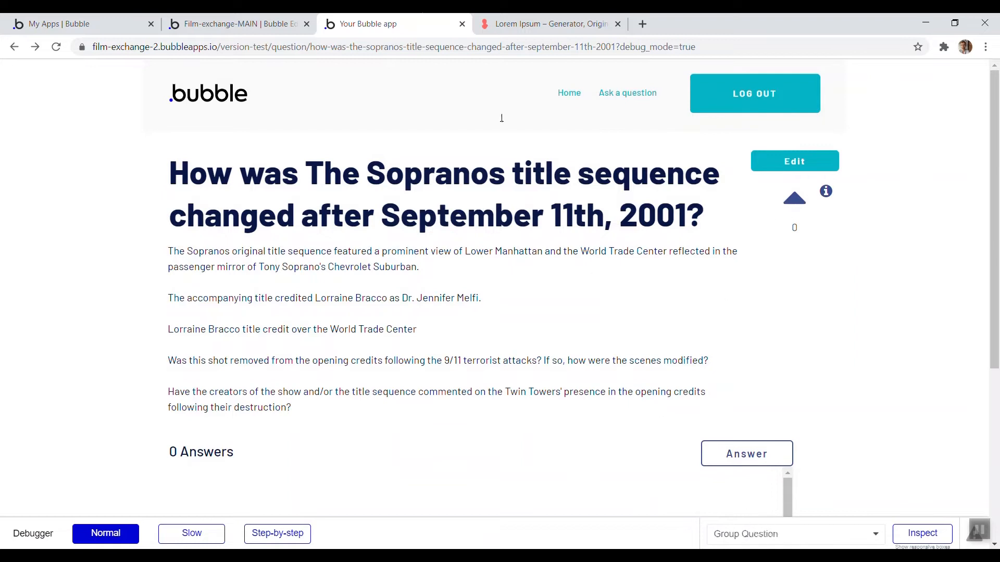
Refresh the preview again and test the popups of both info icons on the question page
click(239, 24)
click(21, 101)
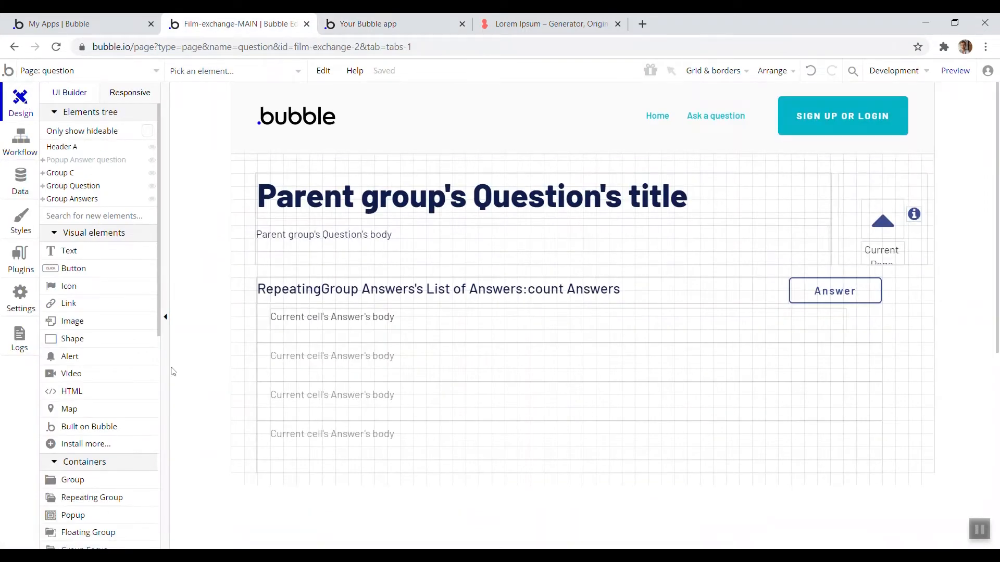
scroll(93, 417, down, 8)
click(409, 24)
click(413, 69)
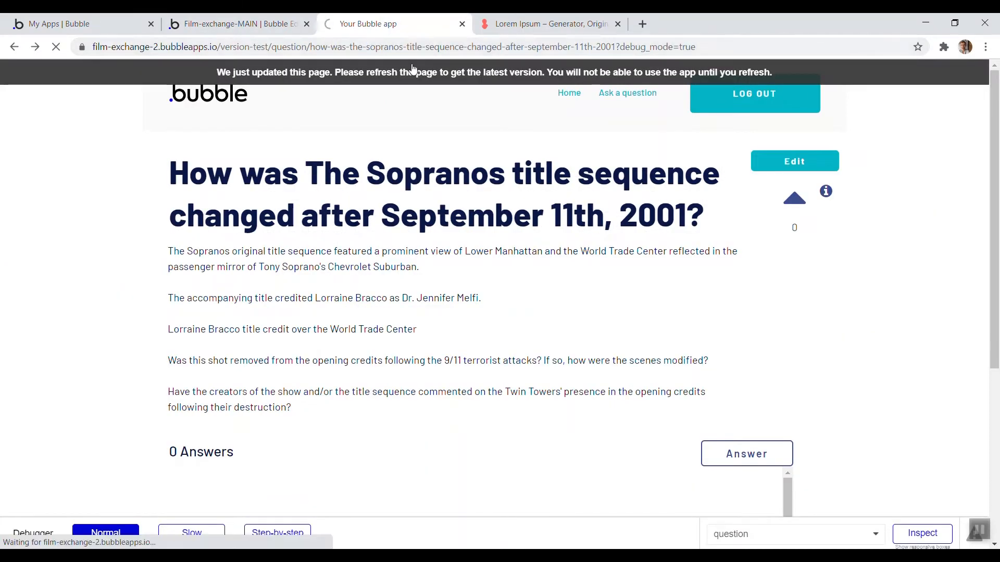
click(687, 453)
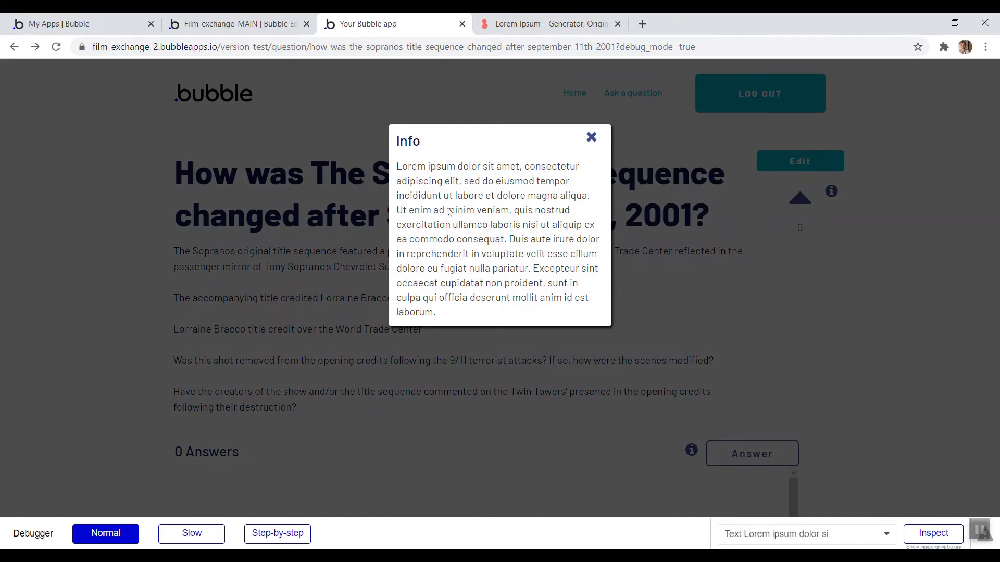
click(833, 315)
click(826, 195)
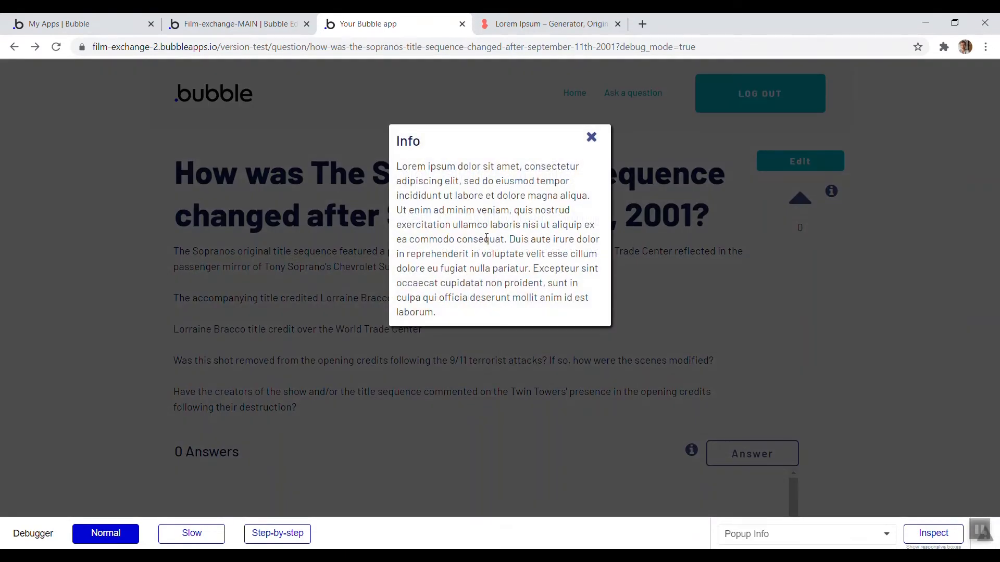
click(738, 319)
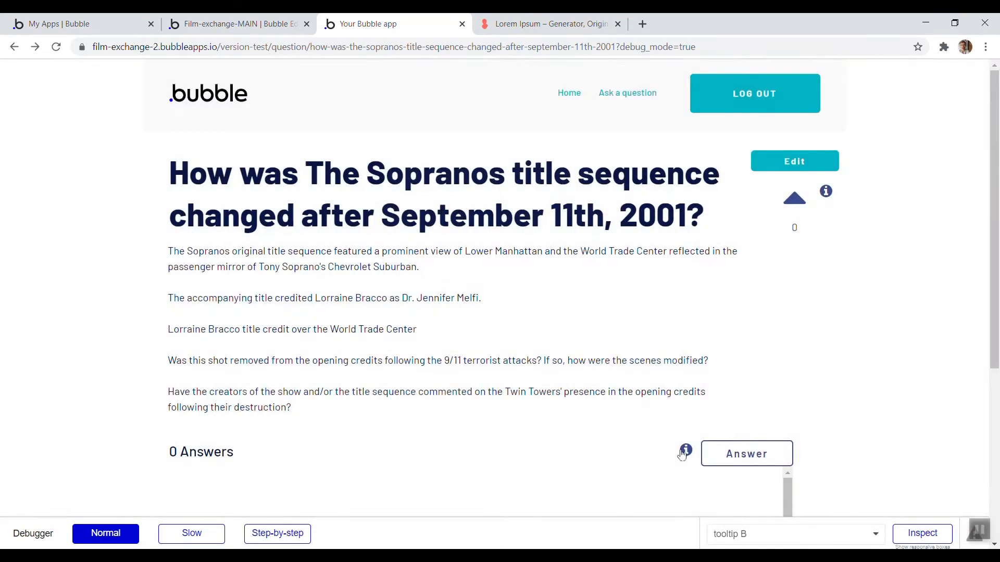
click(686, 451)
drag(489, 314, 396, 173)
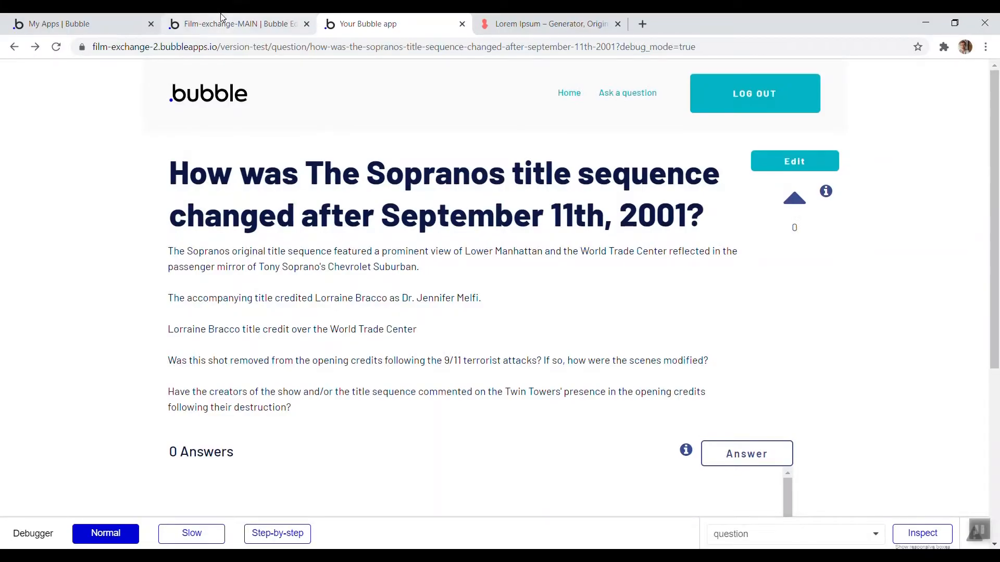
Open the tooltip reusable element and set its type of content to text
click(221, 18)
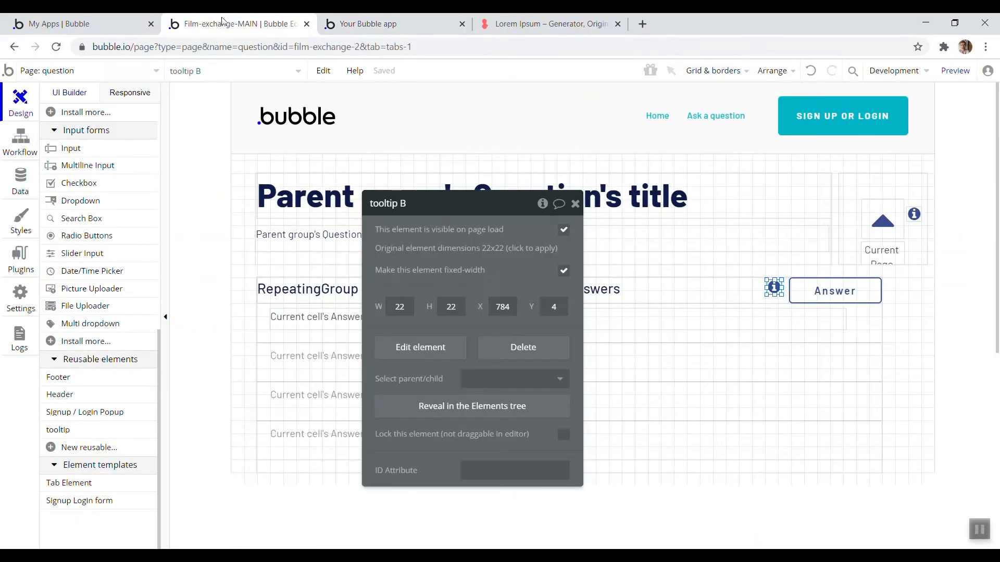
click(91, 68)
click(248, 233)
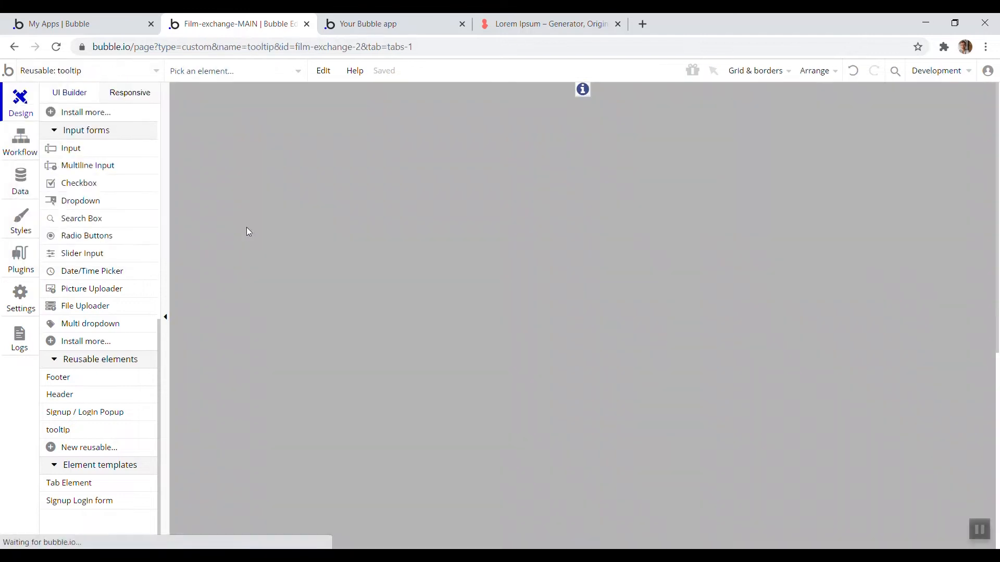
double_click(556, 233)
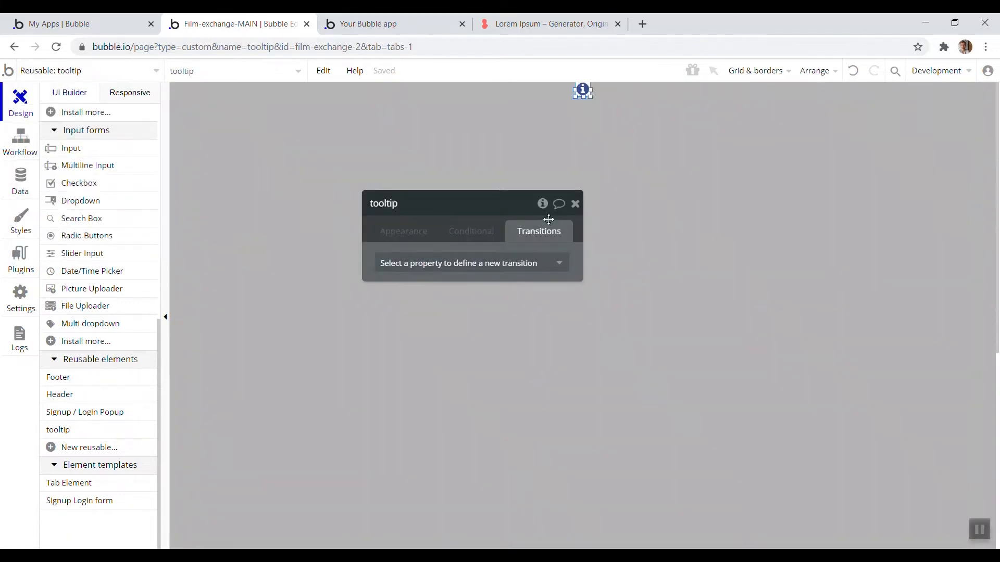
click(403, 236)
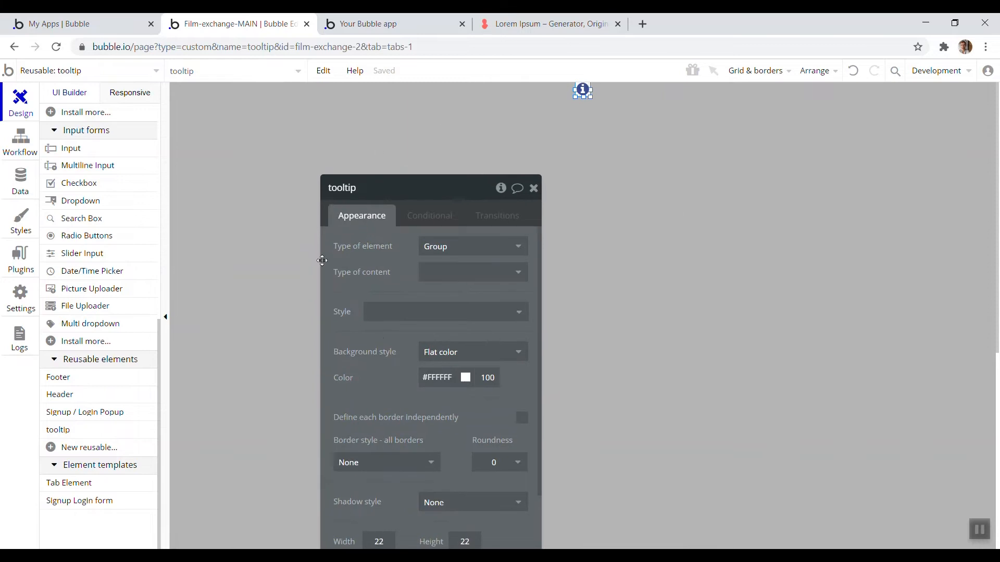
click(445, 276)
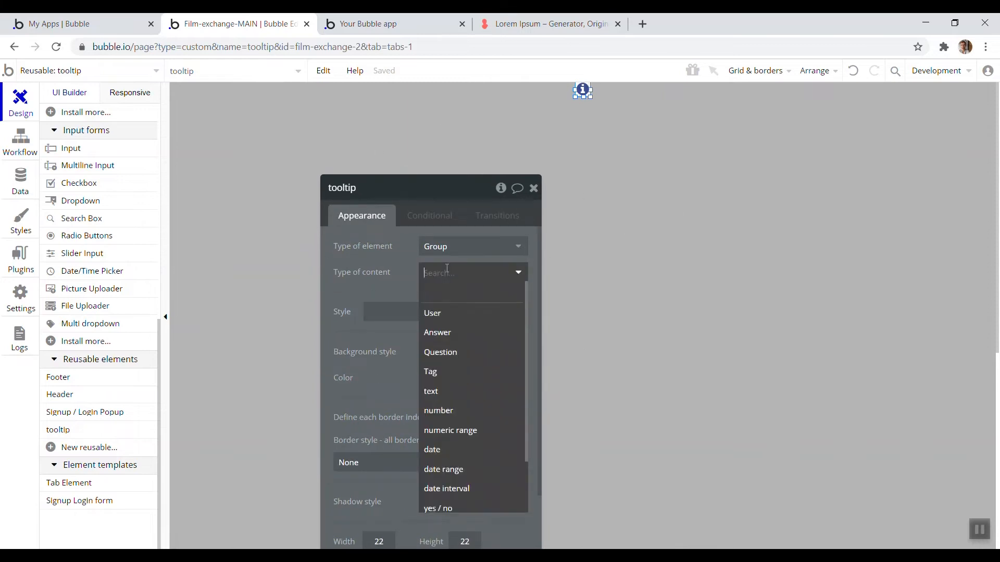
click(437, 394)
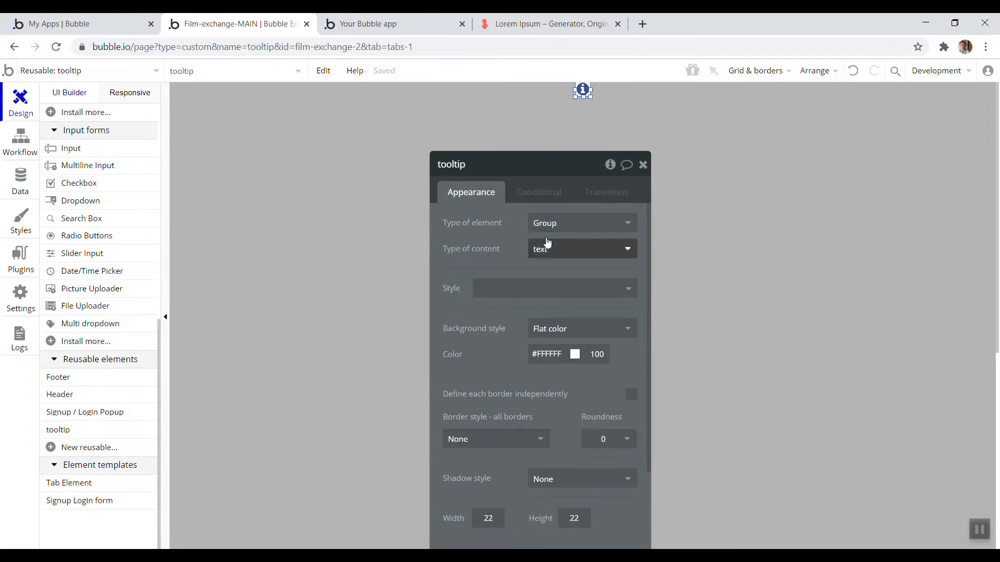
On the question page, set the upvote tooltip's data source to 'Here is some info on voting for a question'
click(84, 73)
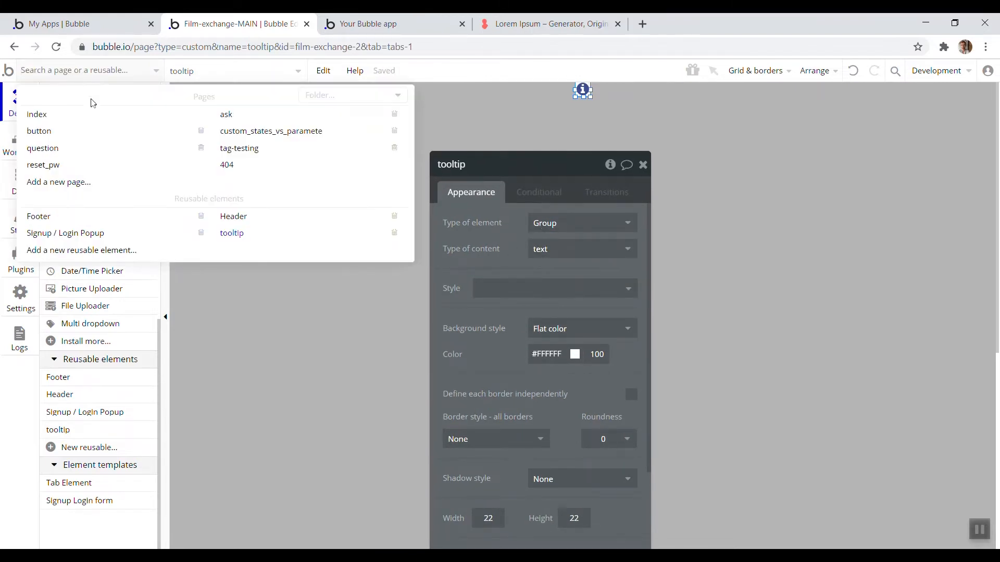
click(90, 152)
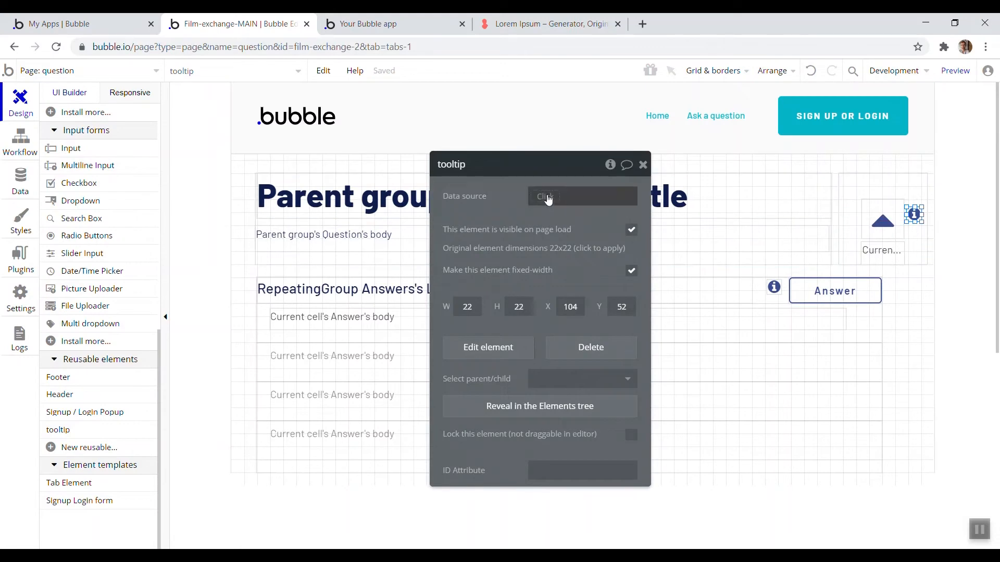
click(546, 204)
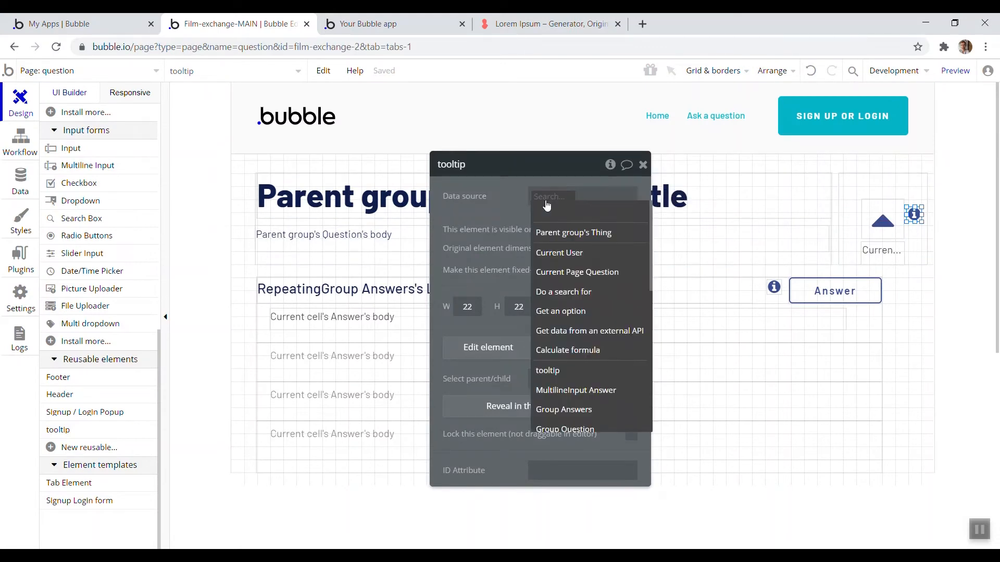
text(Here)
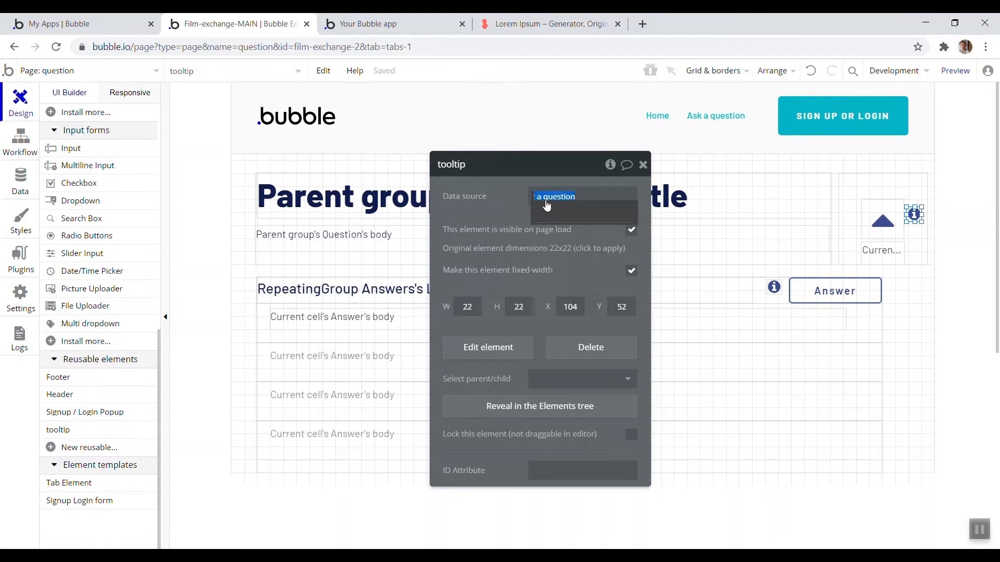
click(489, 209)
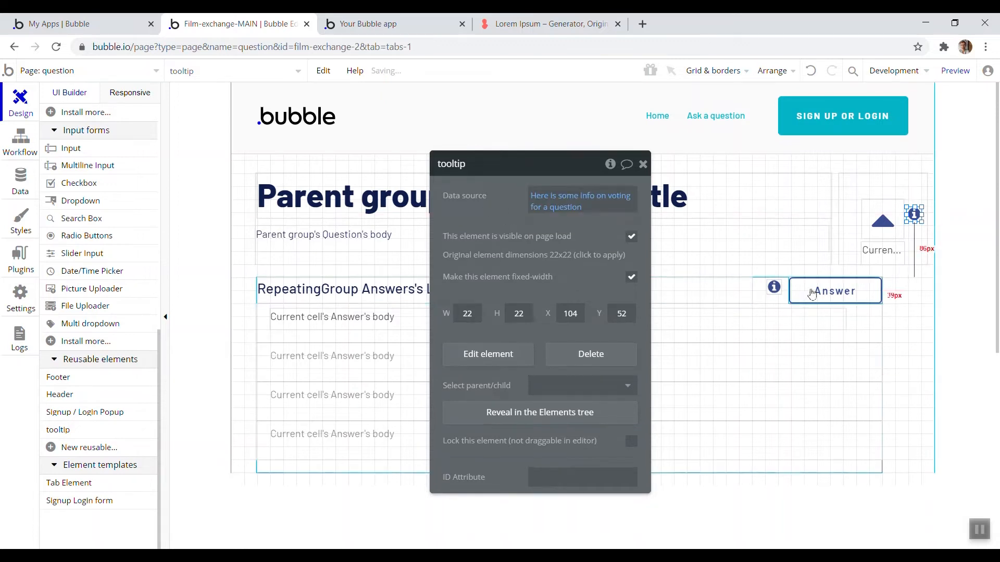
Set the Answer button tooltip's data source to 'Here is some info on answering a question'
click(774, 287)
click(545, 194)
text(Here is some info on voting for a question)
mouse_move(573, 196)
mouse_down()
mouse_move(543, 196)
mouse_move(560, 207)
mouse_up()
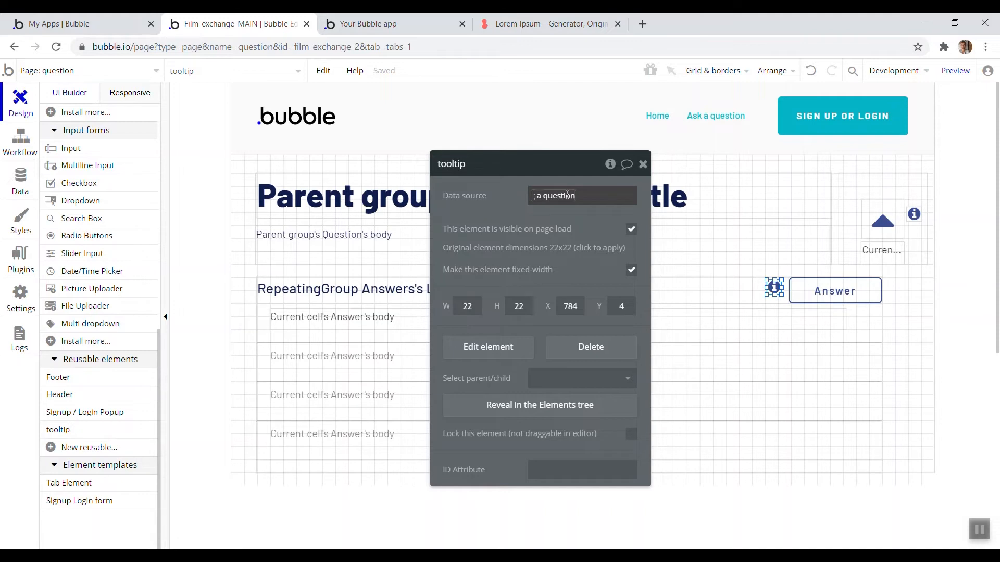
click(478, 198)
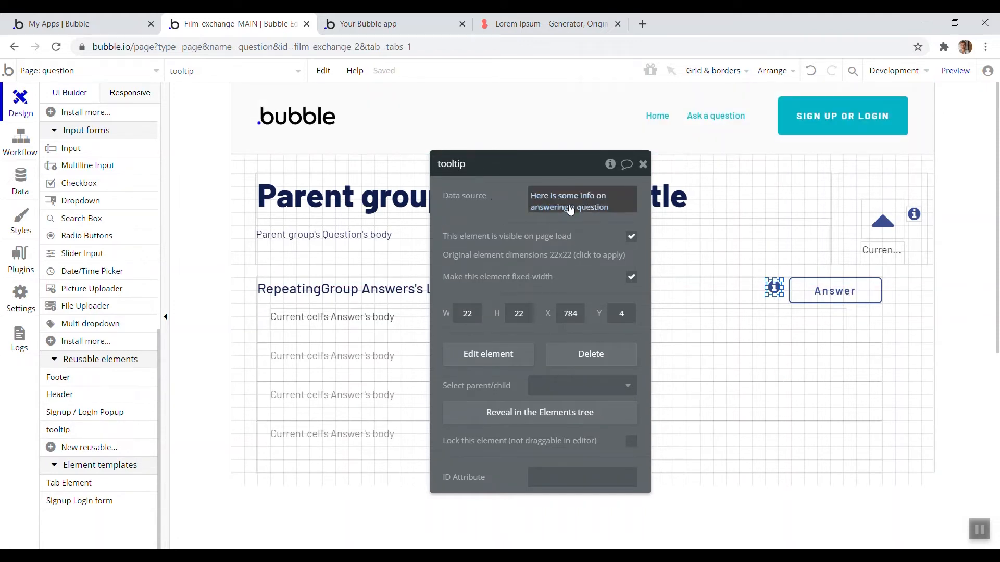
click(560, 205)
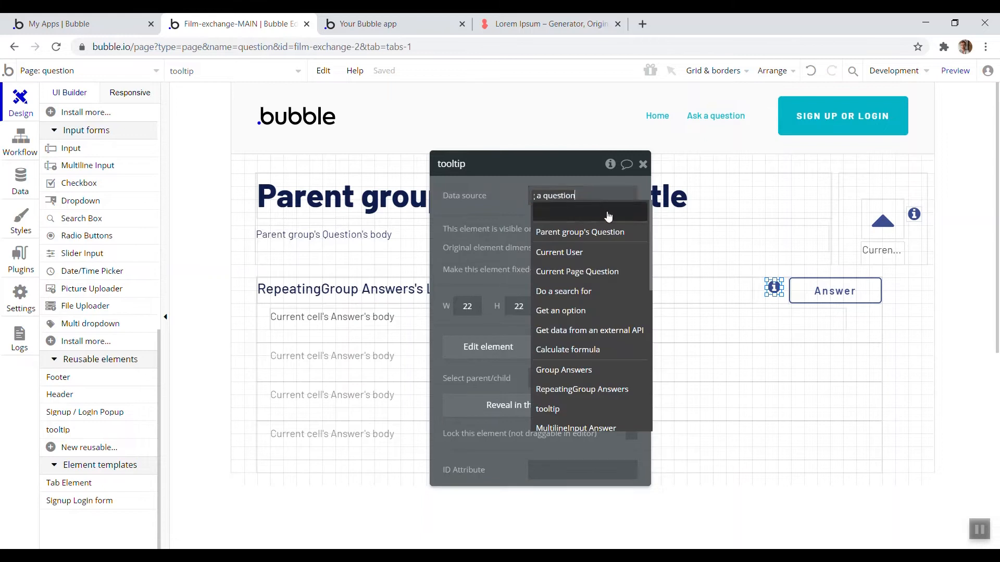
drag(490, 198, 437, 197)
click(513, 200)
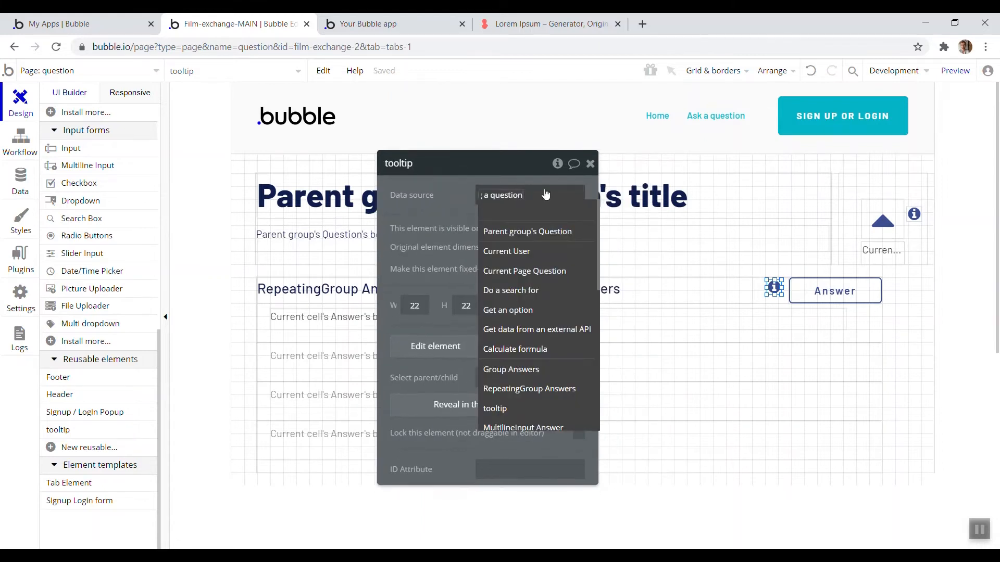
click(515, 195)
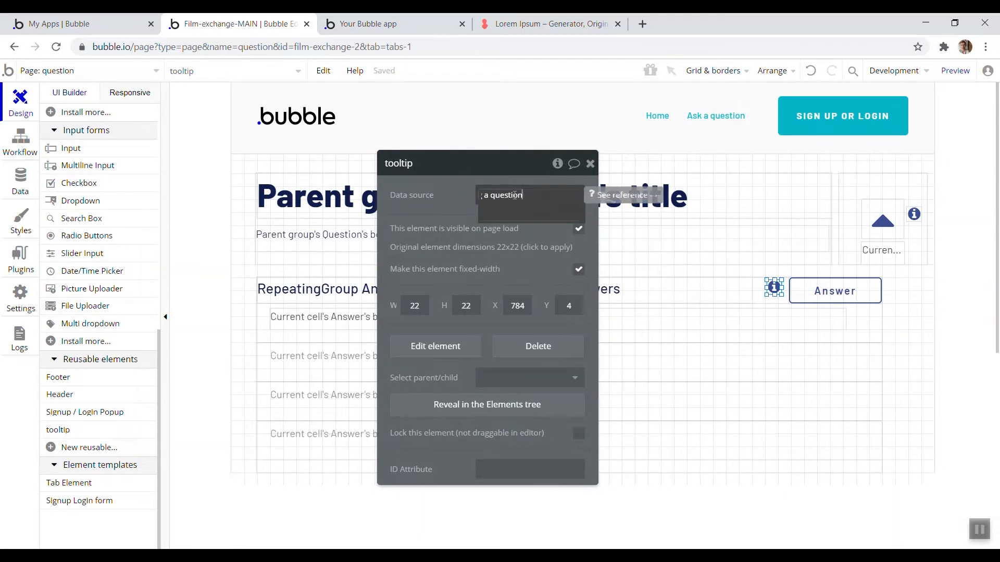
click(445, 201)
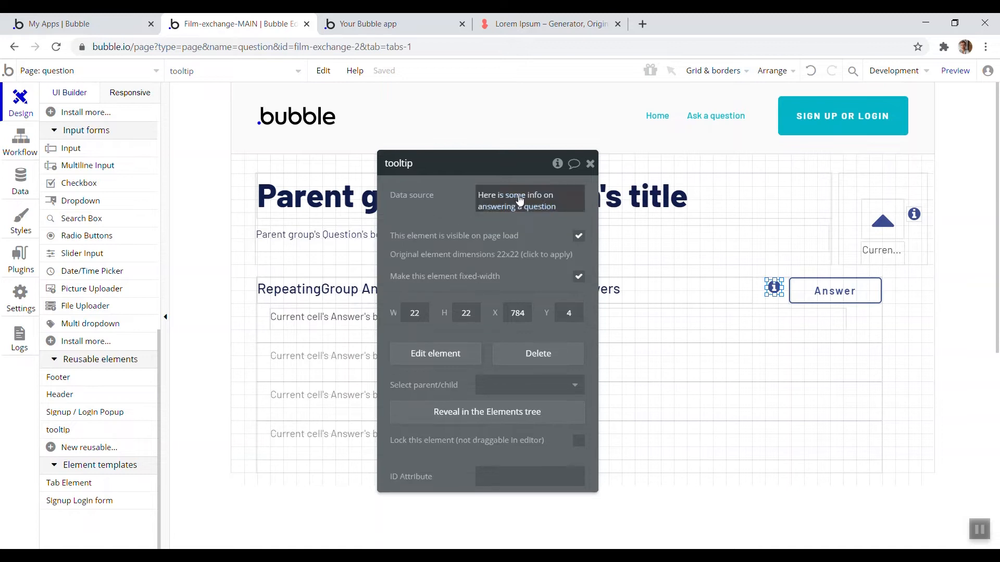
Replace the Answer tooltip's data source with the expression This url is not empty, formatted as text
click(490, 198)
key(ctrl+a)
key(ctrl+c)
key(BackSpace)
click(442, 200)
mouse_move(442, 201)
mouse_down()
mouse_move(426, 173)
mouse_move(433, 188)
mouse_up()
click(495, 185)
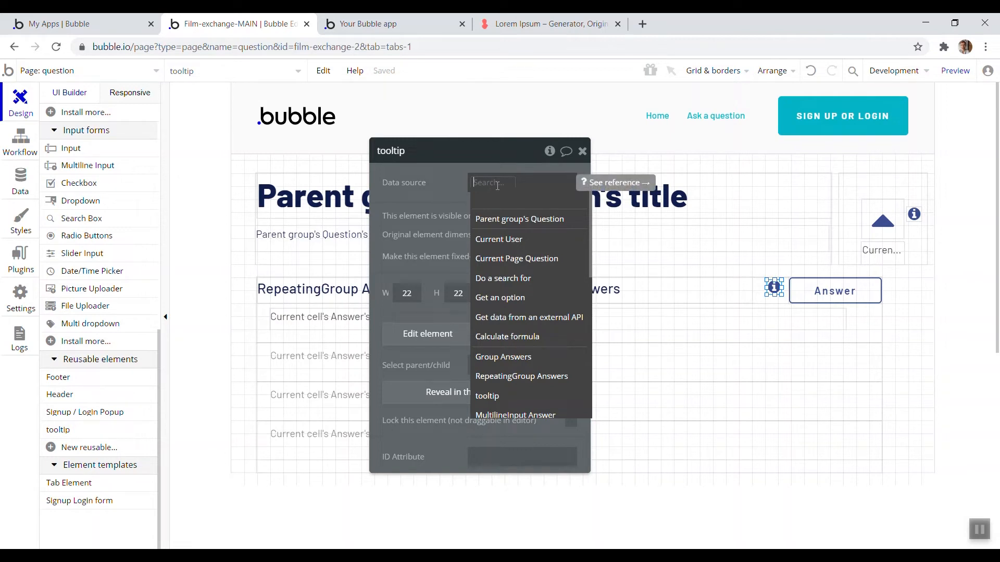
text(url)
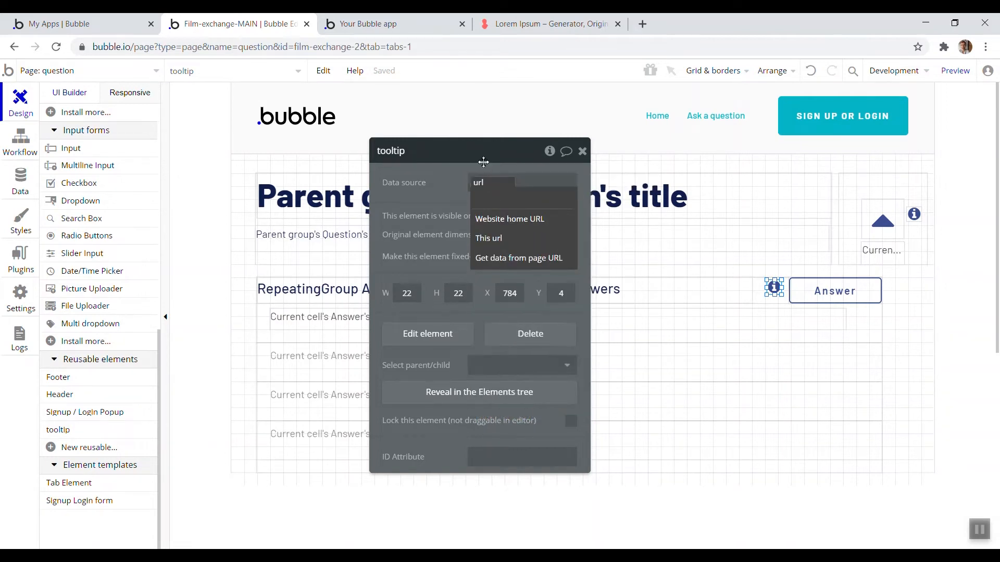
click(508, 238)
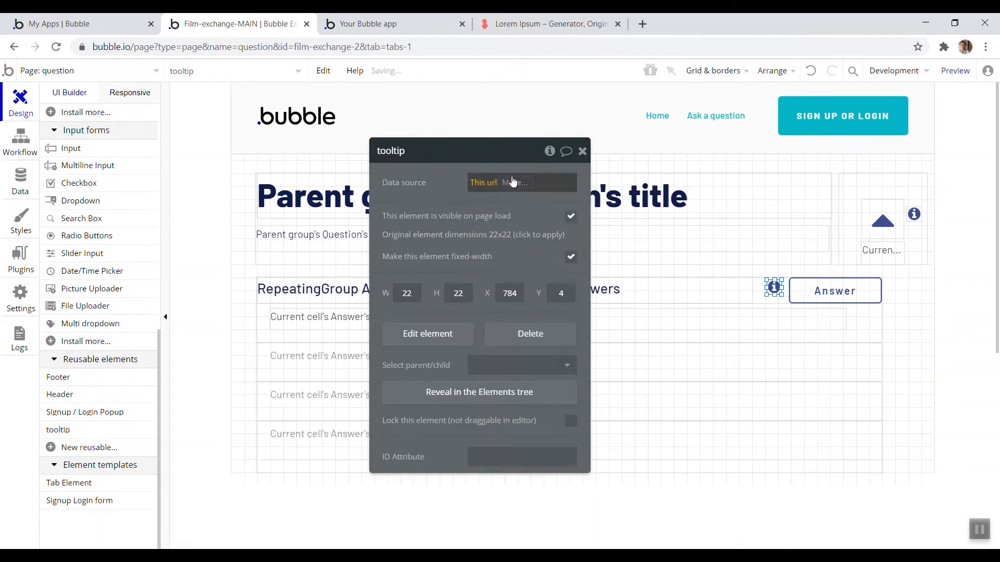
click(513, 183)
click(482, 182)
text(url)
click(525, 243)
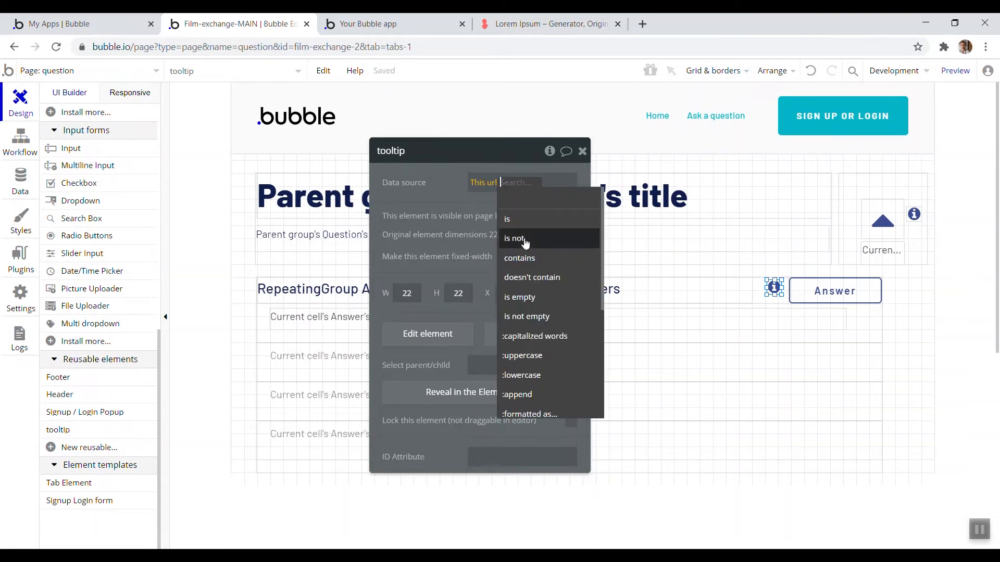
click(556, 316)
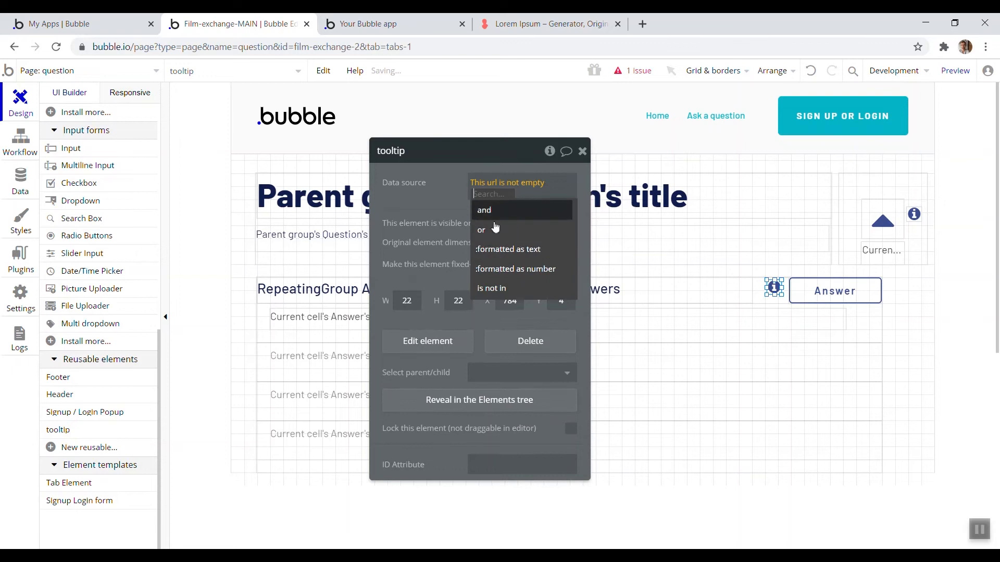
click(536, 251)
In the boolean formatting, set the text for no to 'Here is some info on answering a question.'
drag(290, 225, 379, 267)
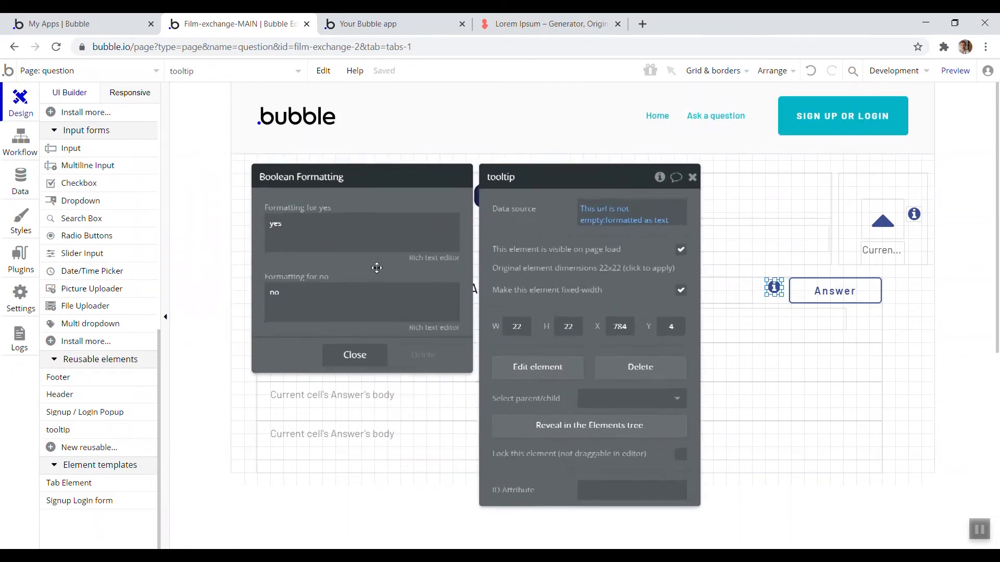
click(358, 230)
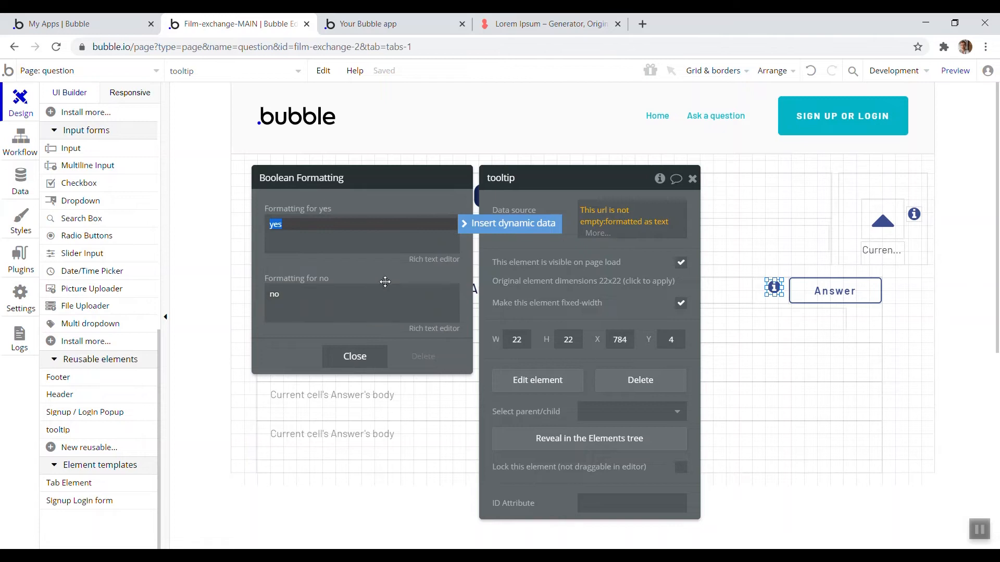
click(355, 303)
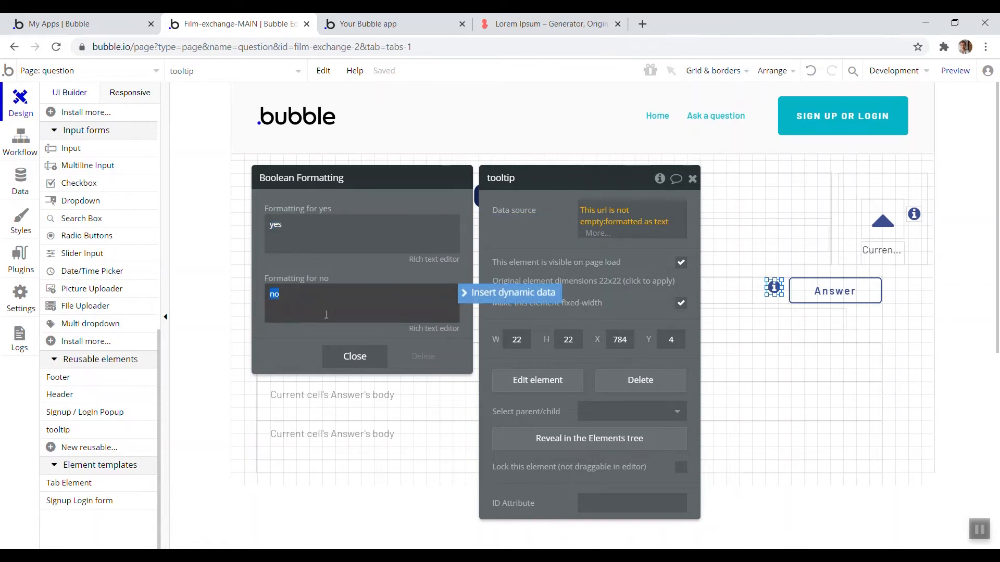
key(ctrl+v)
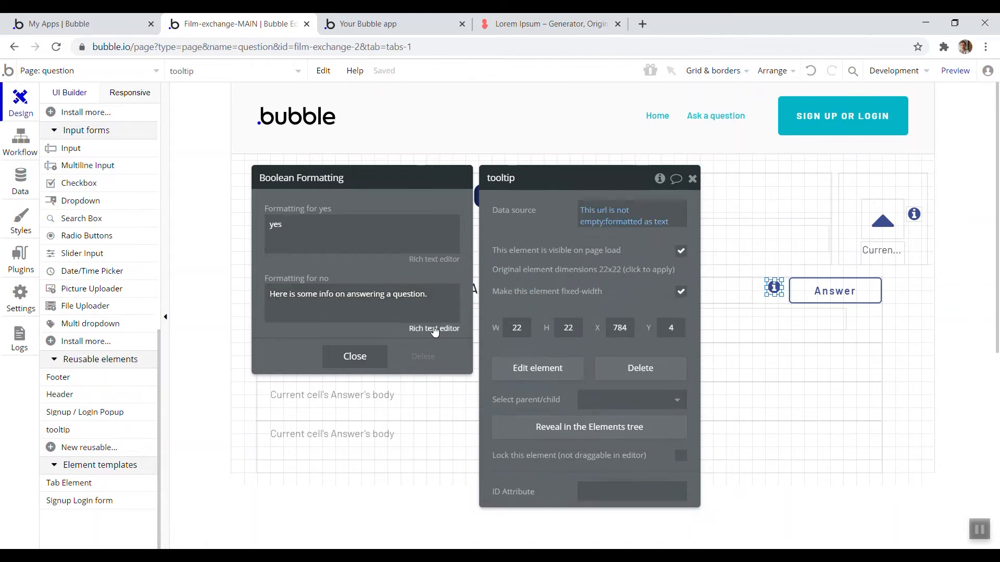
Underline the word 'answering' in the no formatting text using the rich text editor and save
click(434, 328)
double_click(402, 180)
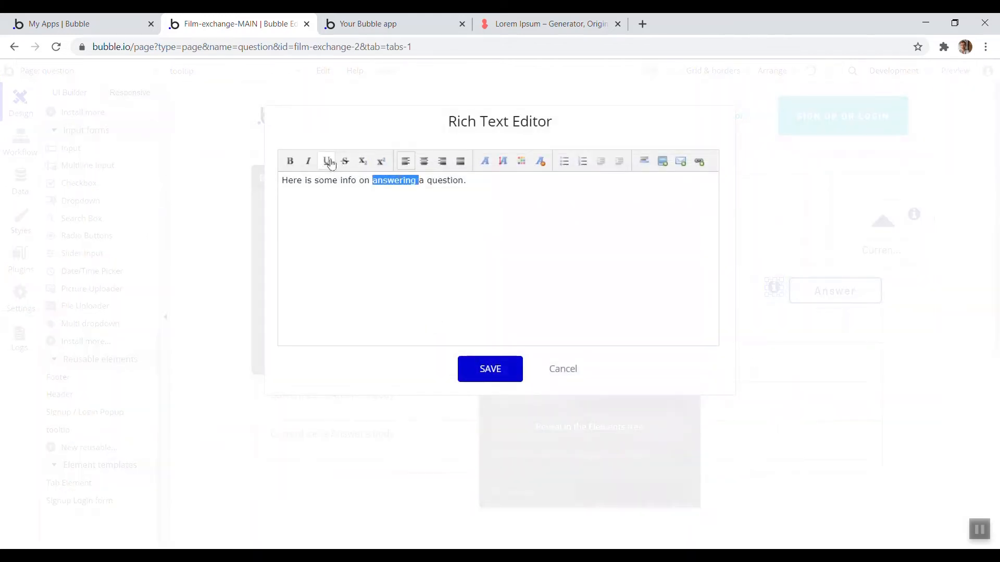
click(491, 367)
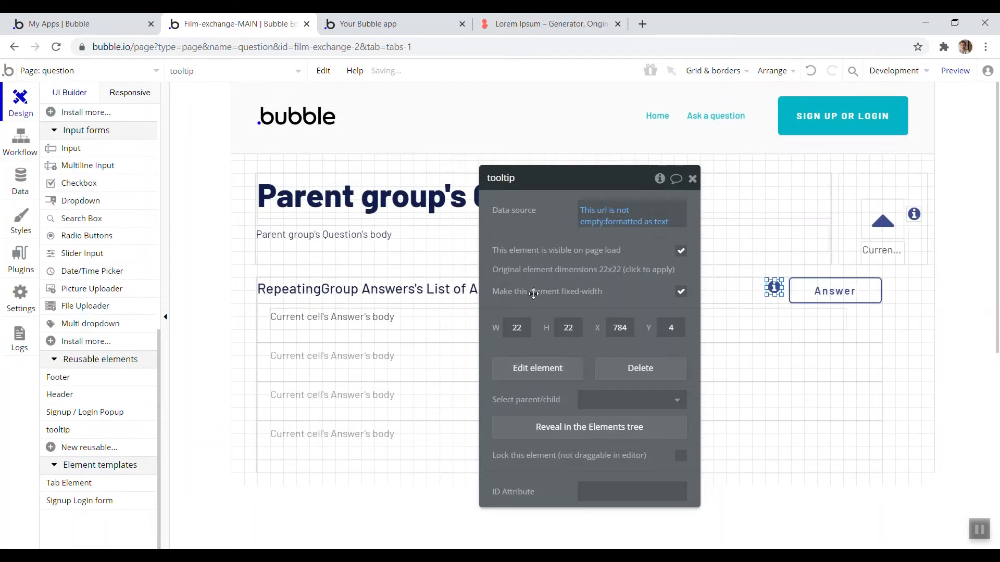
Add a second line 'Answering a question...' to the no formatting text and close the Boolean Formatting dialog
click(614, 223)
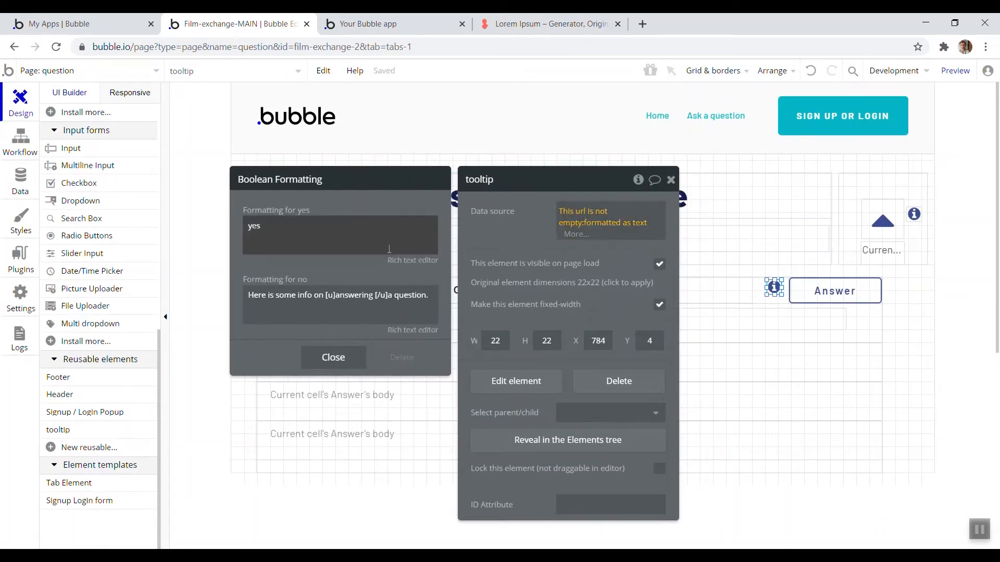
triple_click(431, 297)
key(Right)
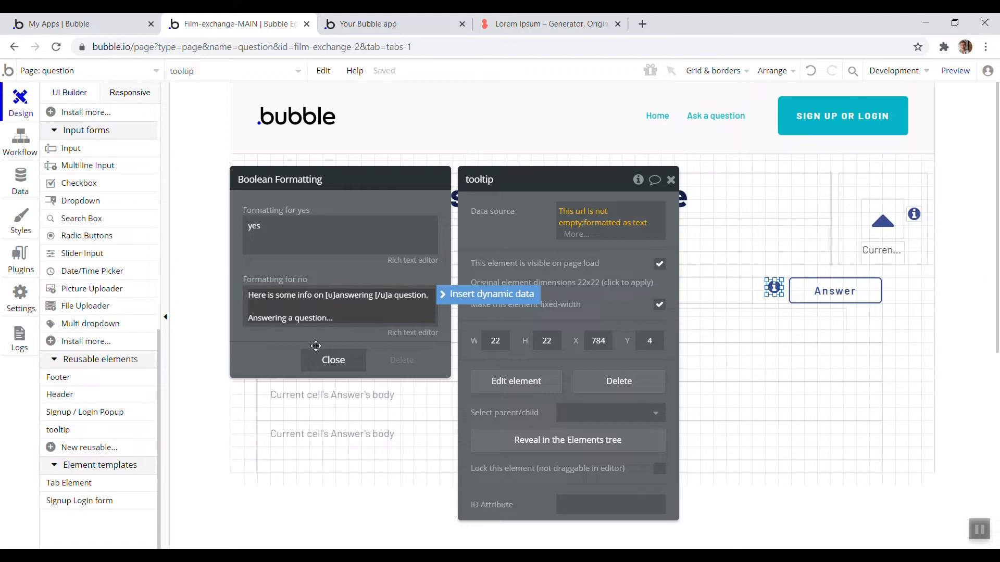
click(335, 359)
Open the tooltip reusable element and set Popup Info's type of content to text
drag(519, 274, 536, 285)
click(111, 77)
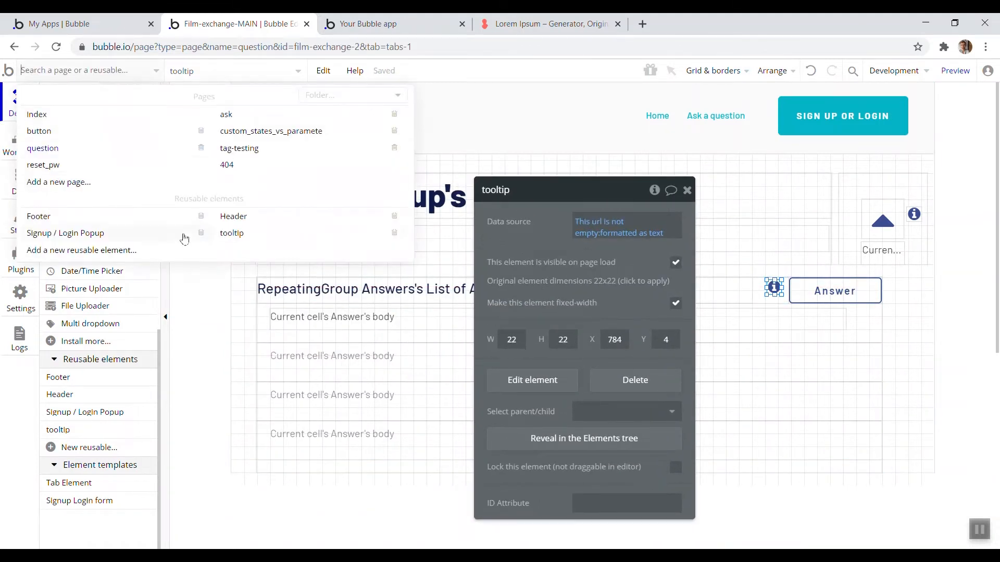
click(226, 235)
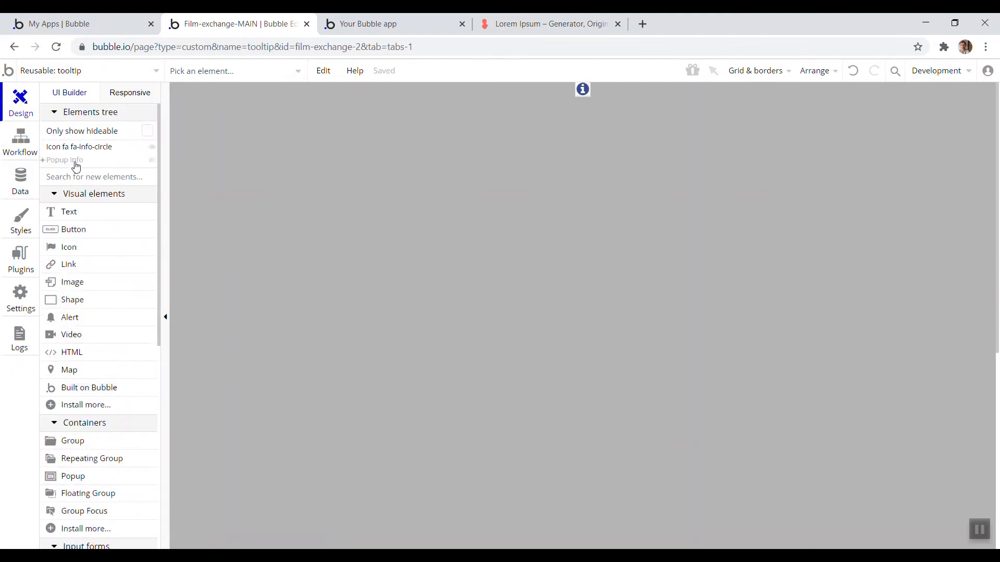
click(76, 163)
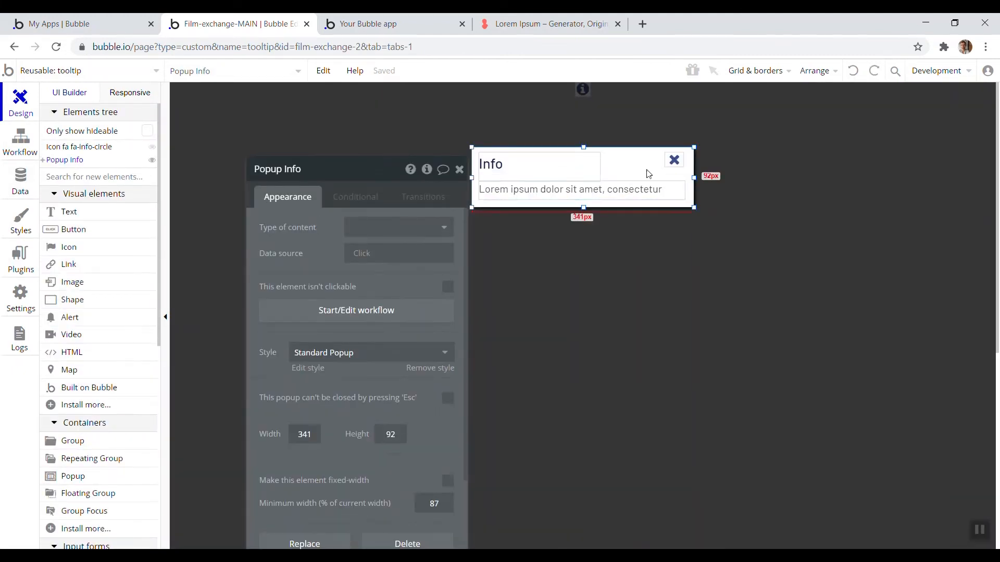
click(364, 228)
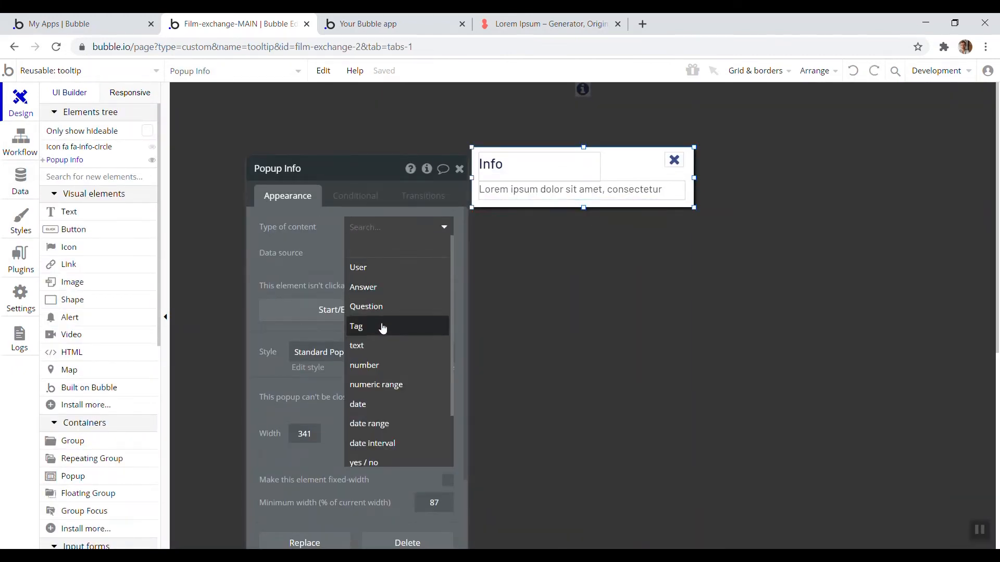
click(390, 346)
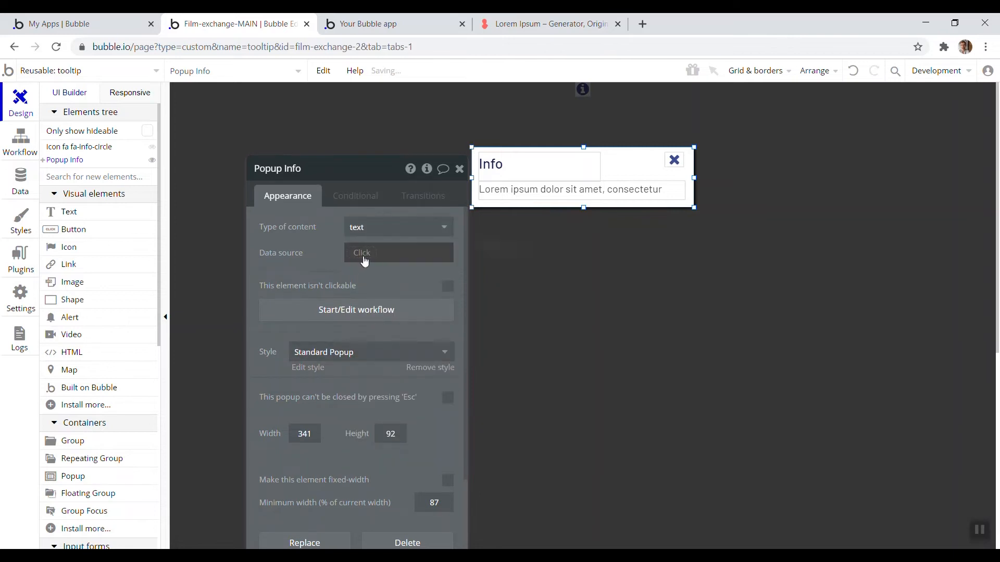
Set Popup Info's data source to the tooltip's data and the popup text element's content to Parent group's text
click(364, 254)
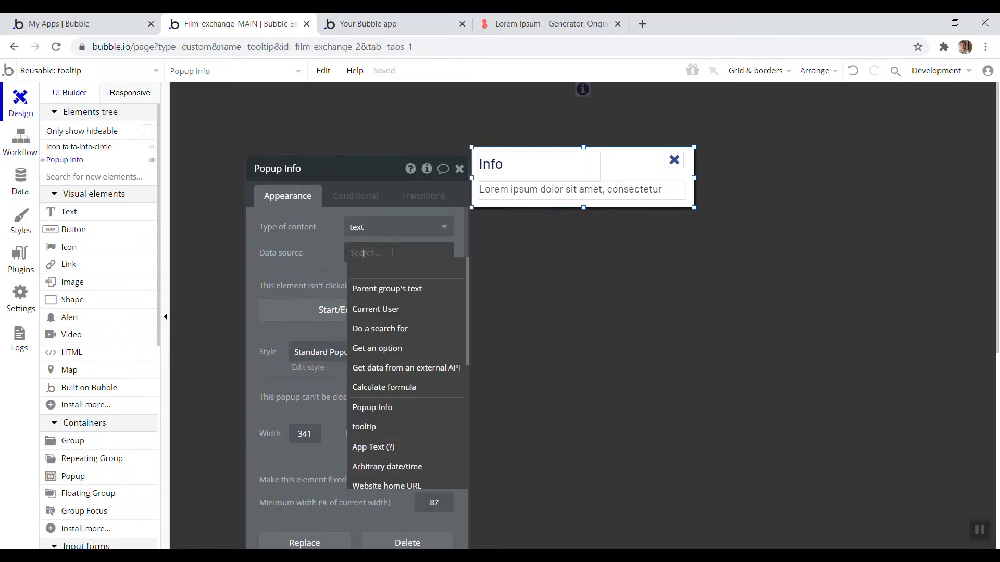
click(390, 426)
click(414, 269)
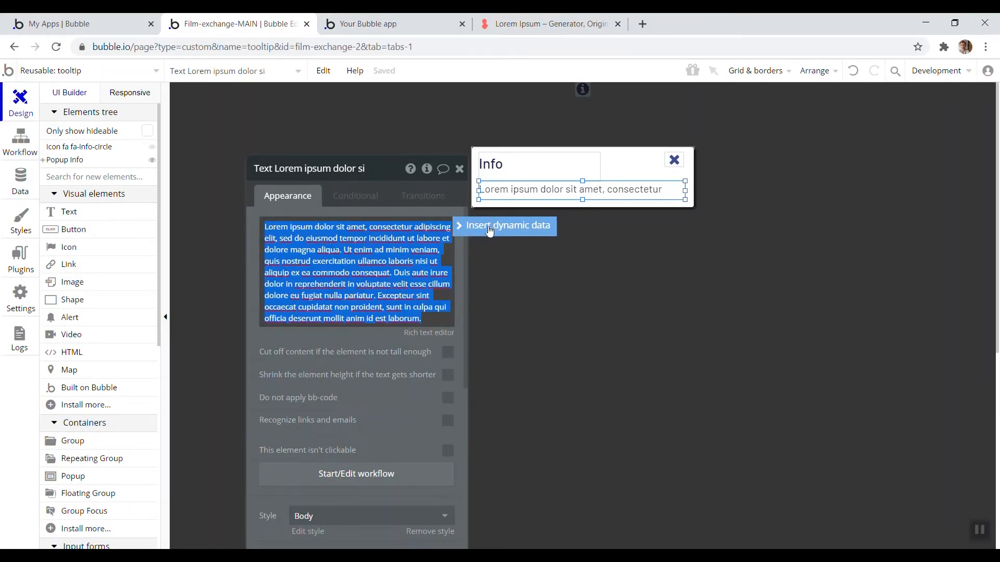
click(490, 231)
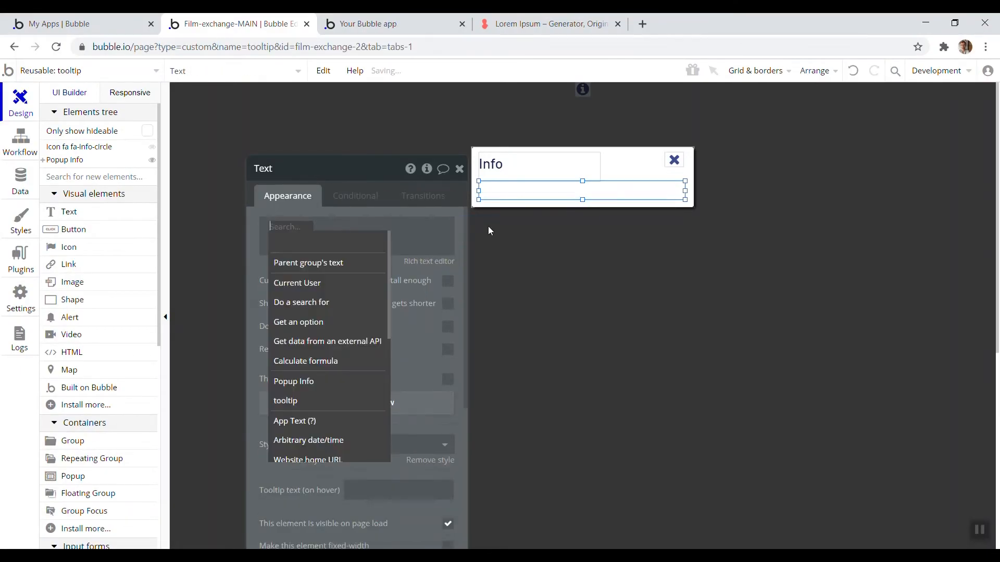
click(337, 264)
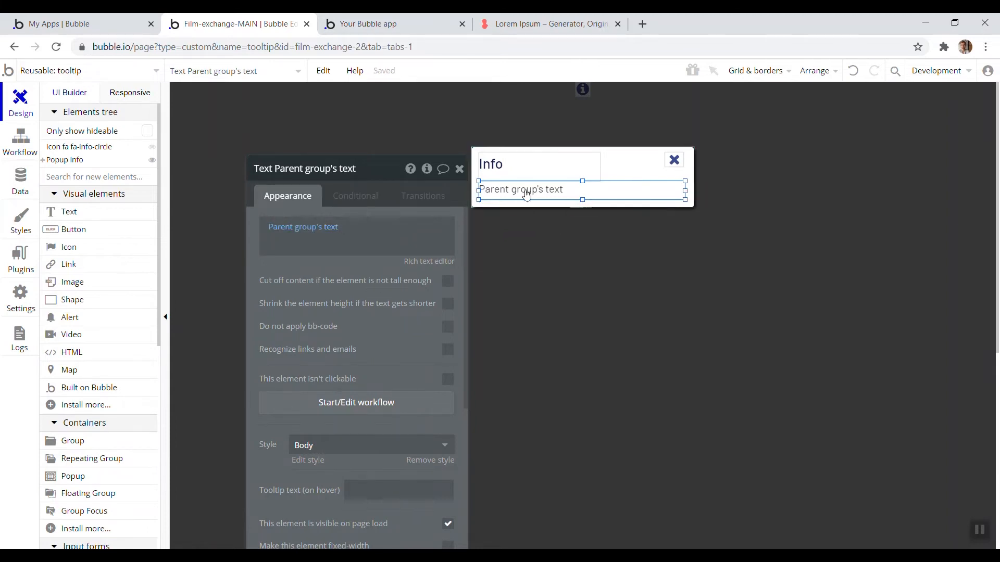
In the preview app, open and close the Answer and upvote info popups to check their text
click(406, 18)
click(447, 75)
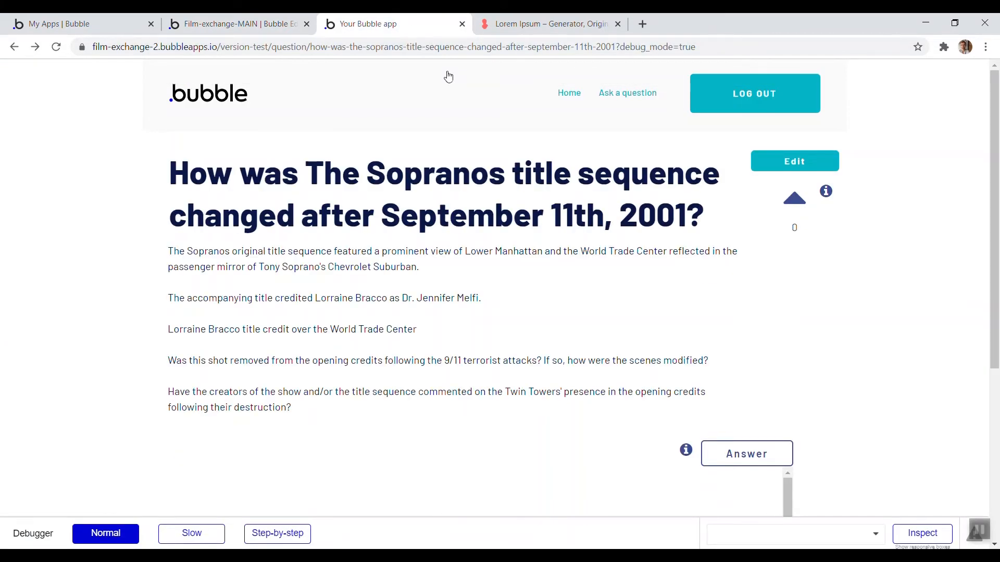
click(687, 451)
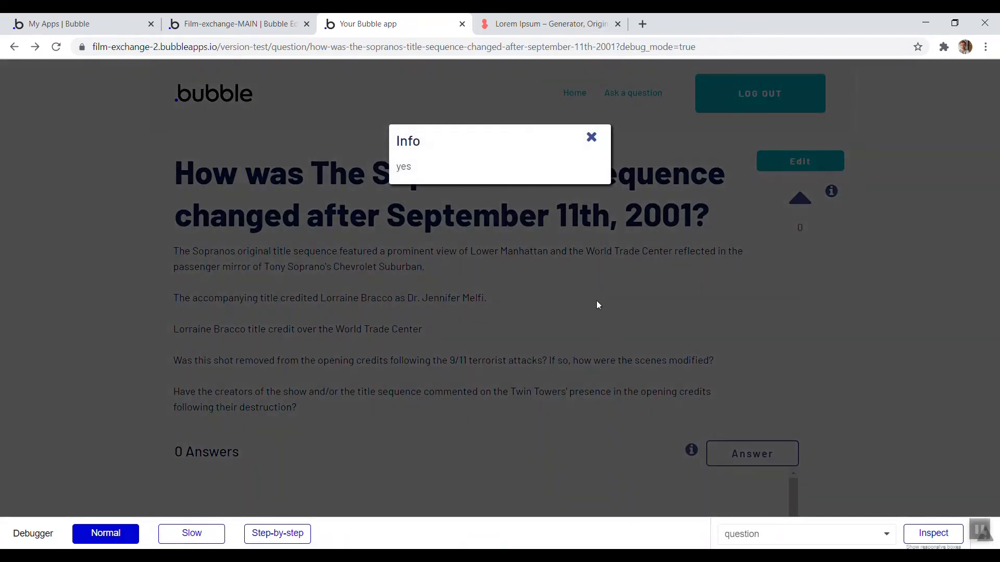
click(593, 138)
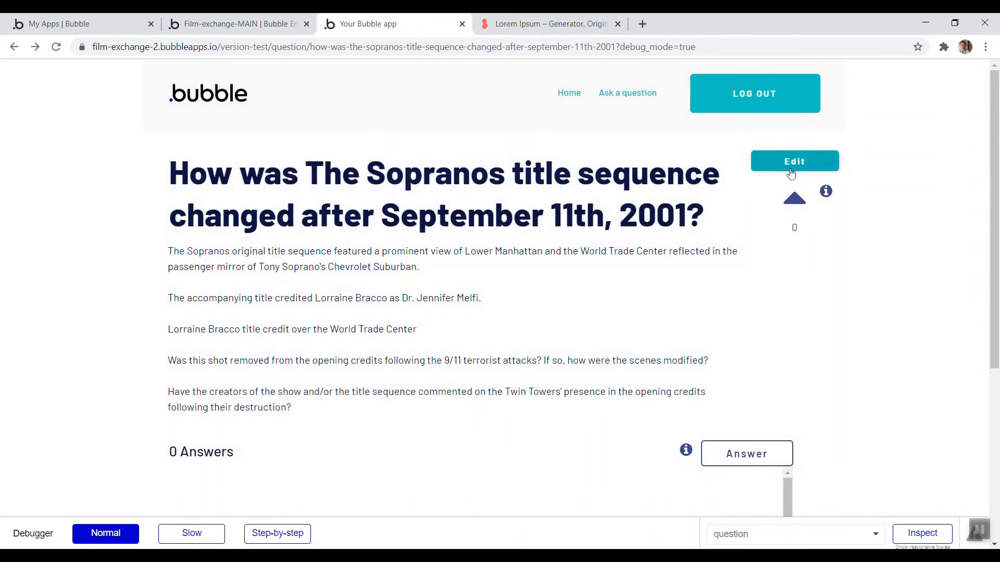
click(828, 192)
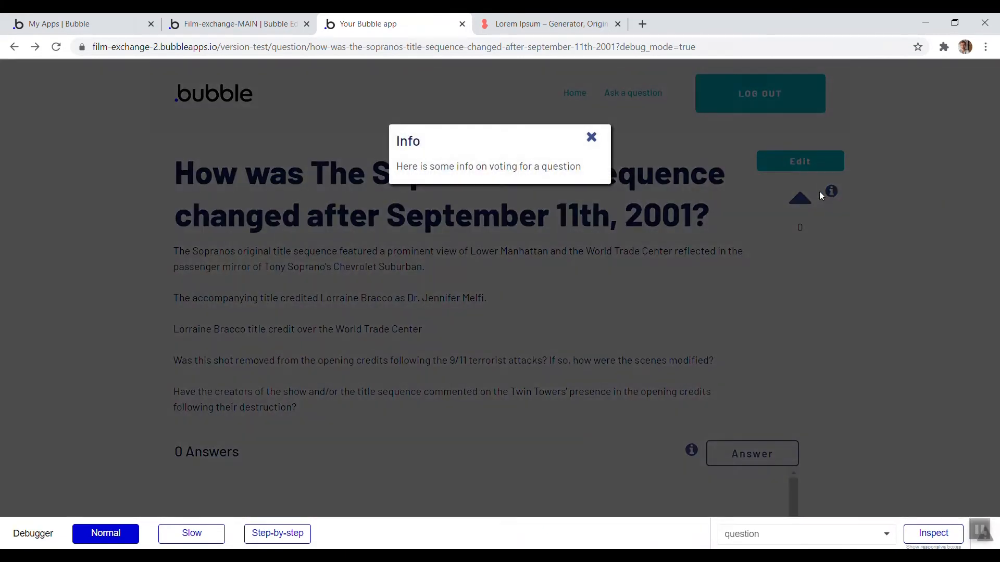
click(590, 138)
On the question page, move the answer tooltip's no formatting text into its yes formatting
click(252, 19)
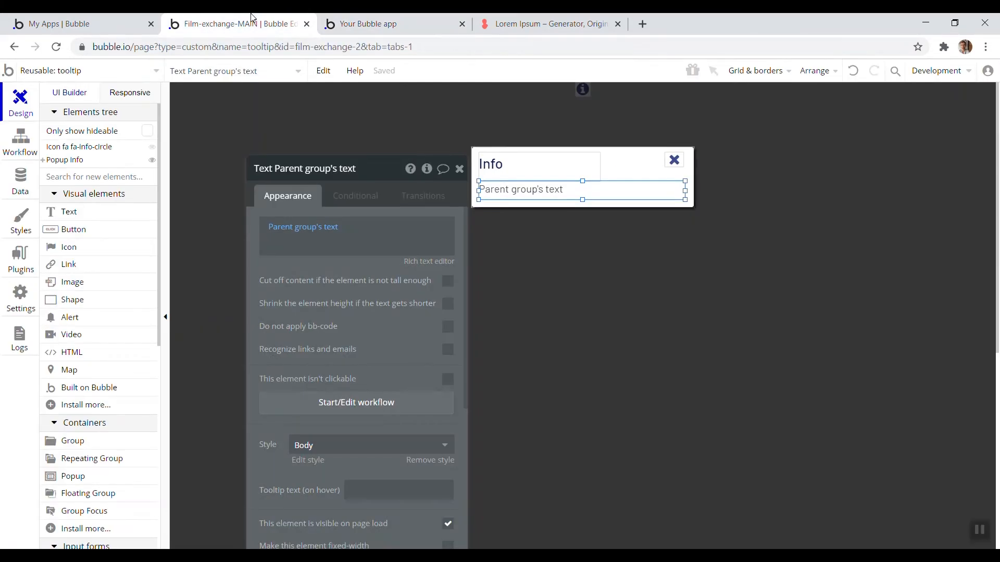
click(33, 72)
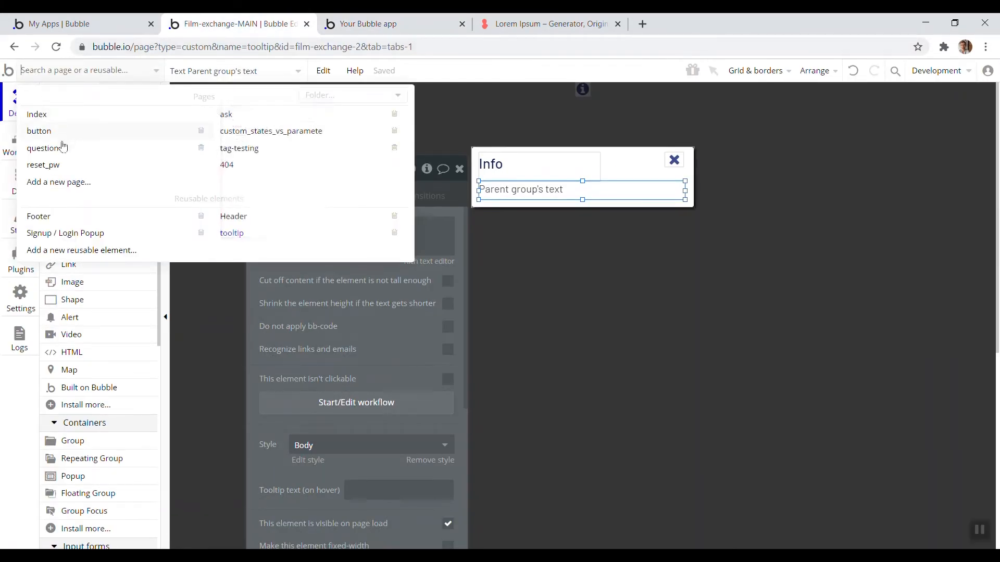
click(45, 149)
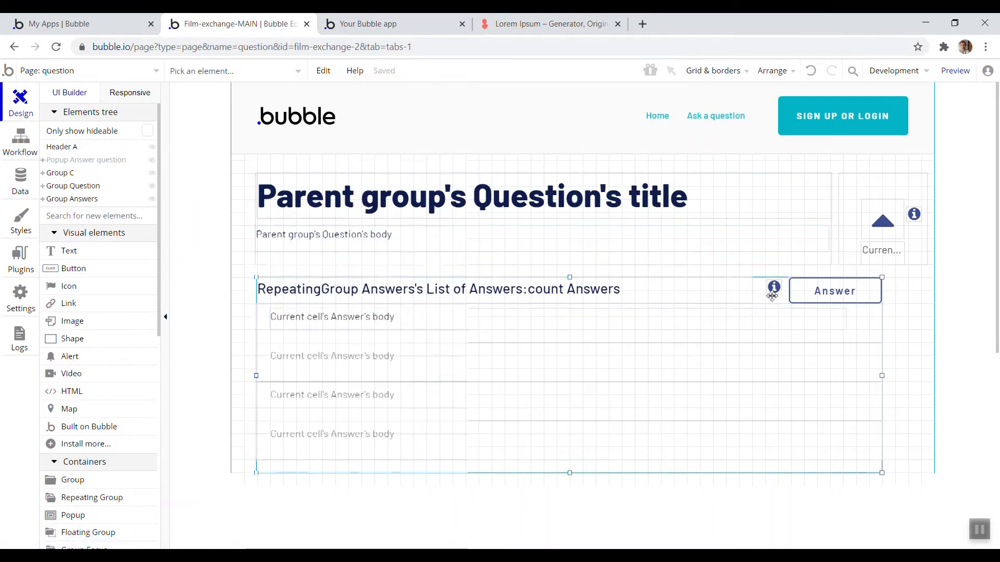
double_click(774, 286)
click(384, 213)
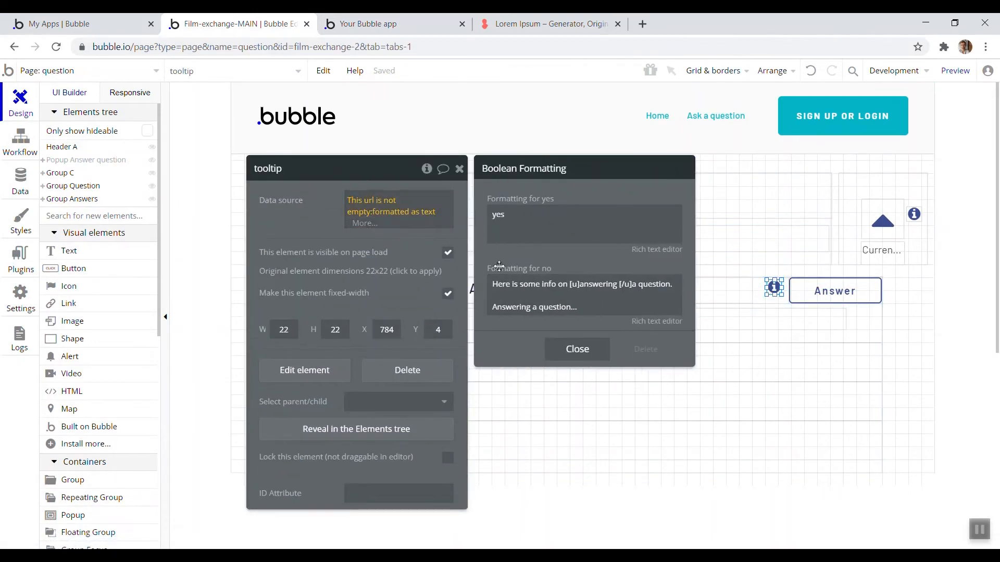
click(571, 308)
key(ctrl+x)
double_click(498, 215)
key(ctrl+v)
Set the no formatting text to 'No' and close the Boolean Formatting dialog
click(559, 306)
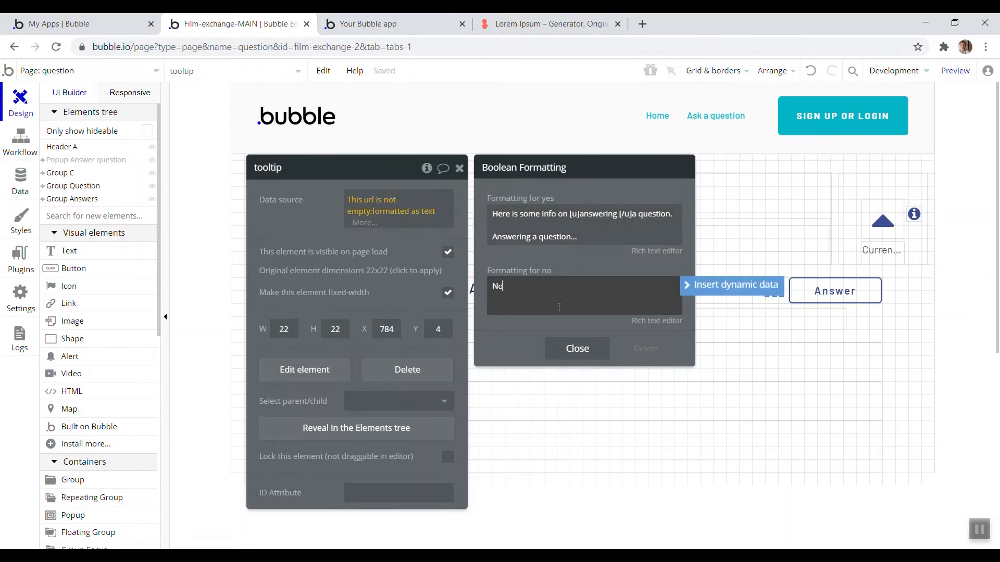
click(558, 254)
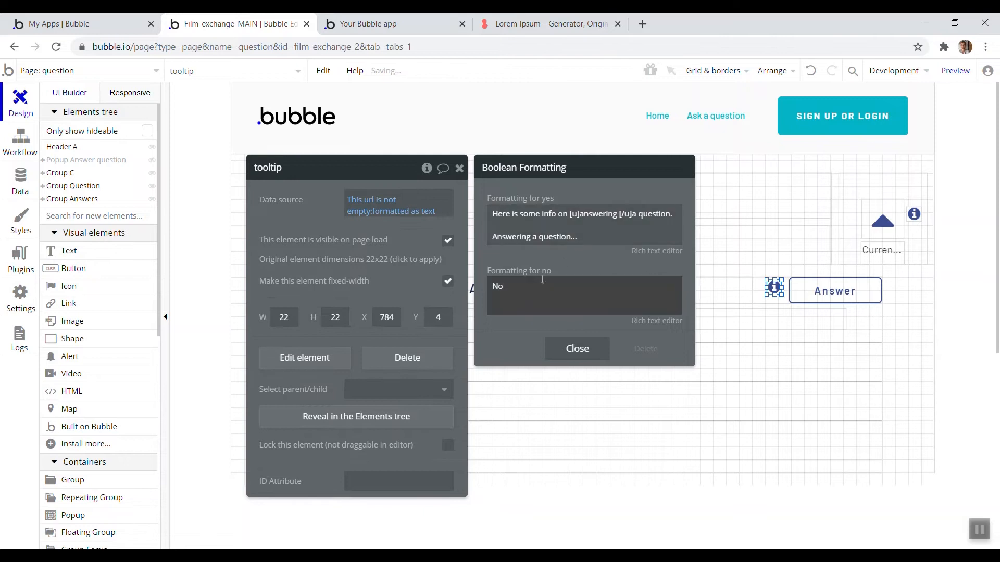
click(580, 350)
Refresh the preview app and open the Answer info popup to check its text
click(414, 22)
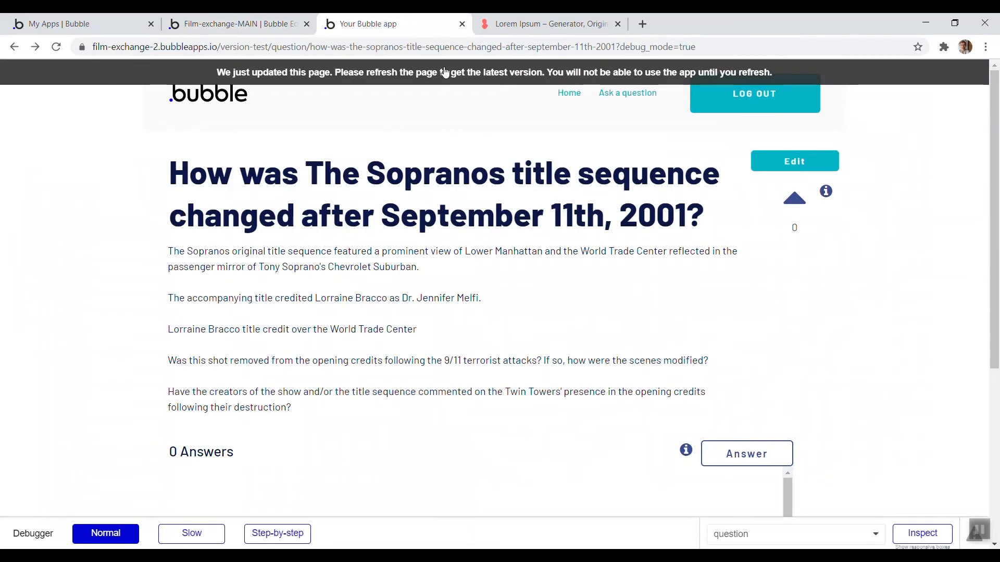
click(445, 73)
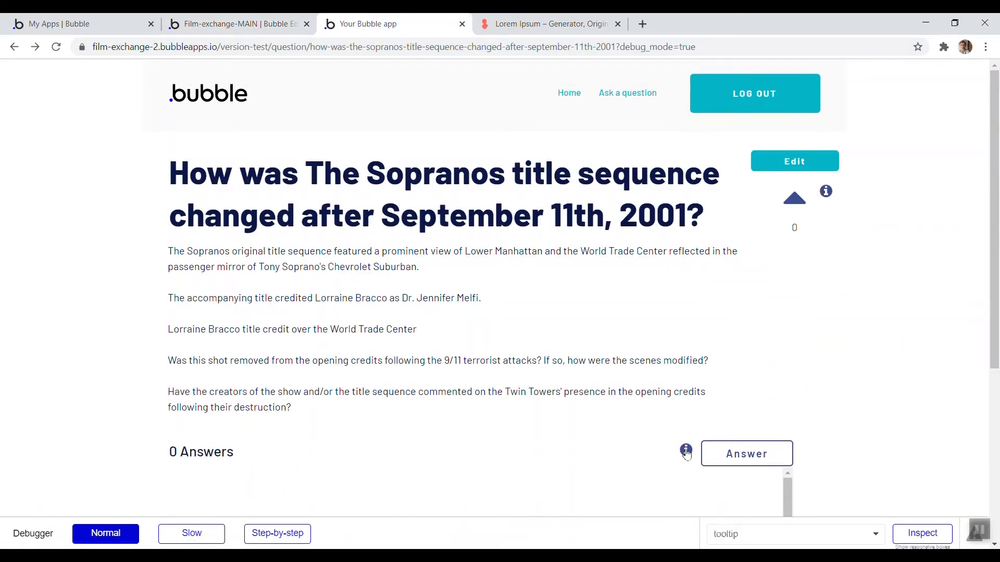
click(686, 449)
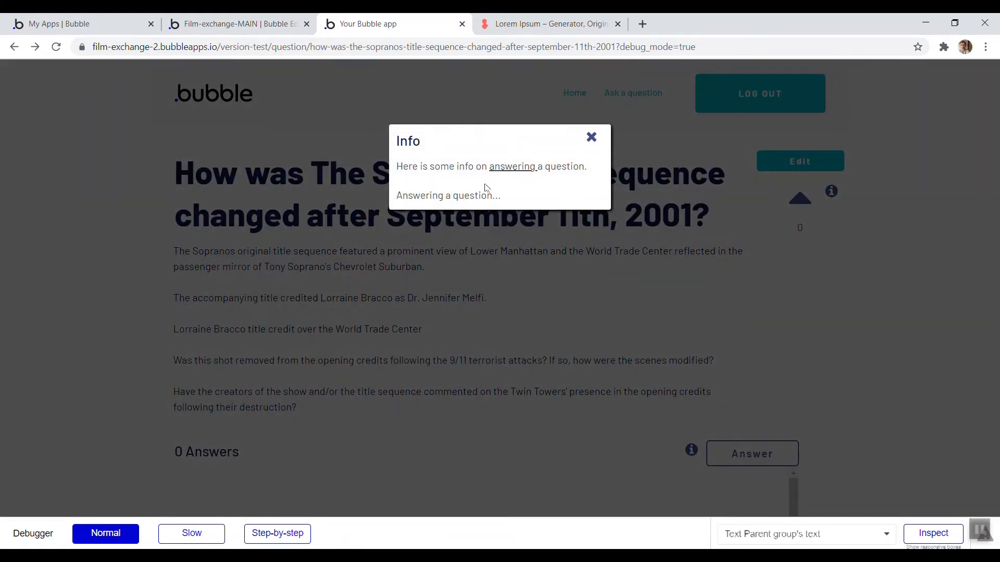
drag(514, 196, 397, 170)
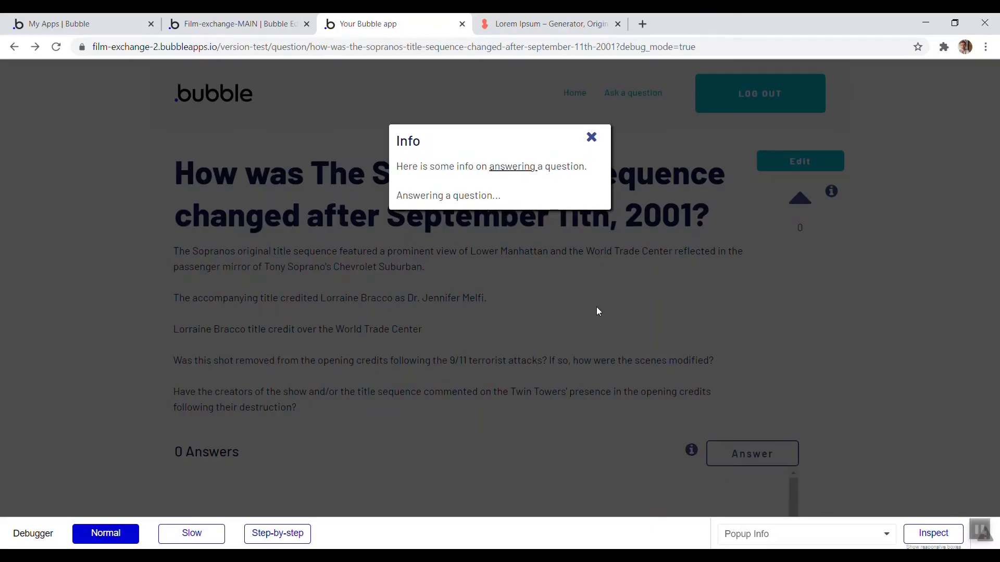
click(687, 463)
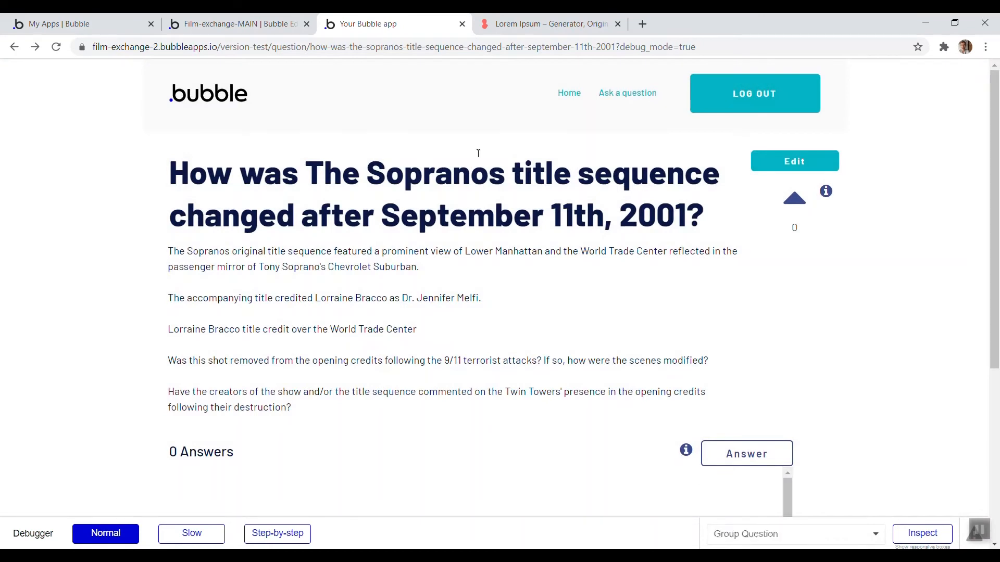
Delete the tooltip element beside the Answer button
click(218, 17)
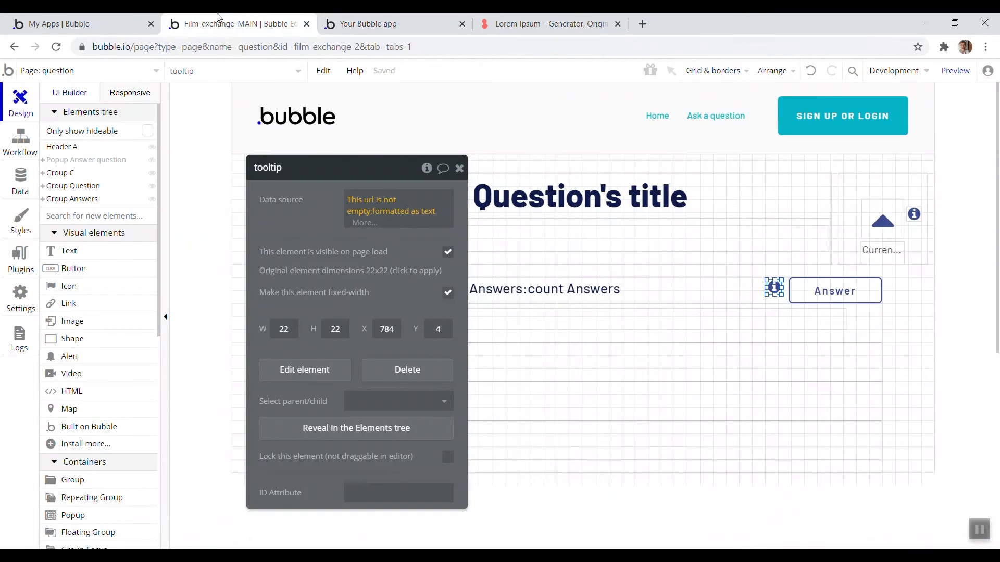
click(770, 288)
key(Delete)
Draw a text element reading 'Info' beside the Answer button
click(84, 251)
mouse_move(761, 292)
mouse_down()
mouse_move(774, 297)
mouse_move(713, 288)
mouse_move(752, 305)
mouse_up()
click(736, 291)
click(752, 291)
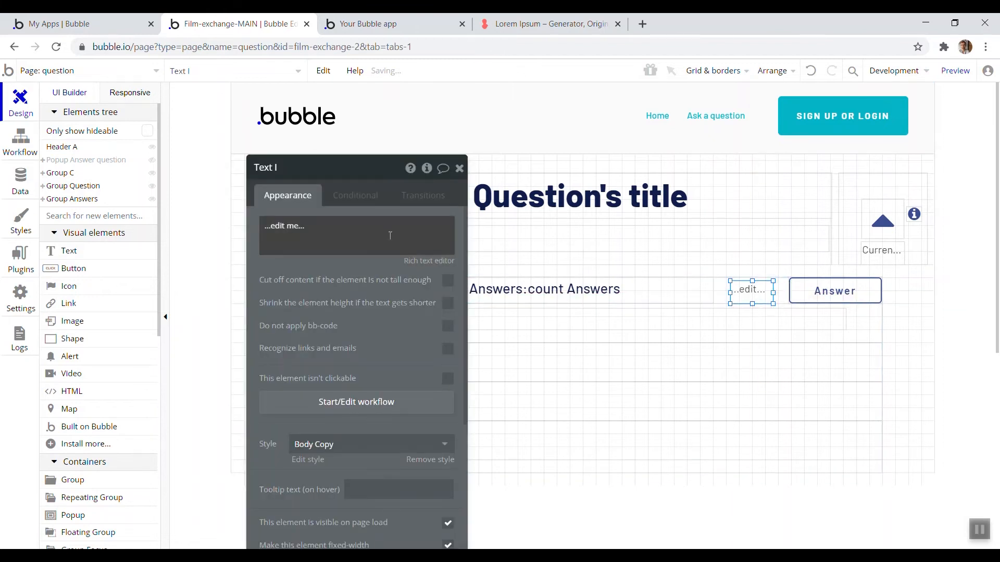
click(389, 235)
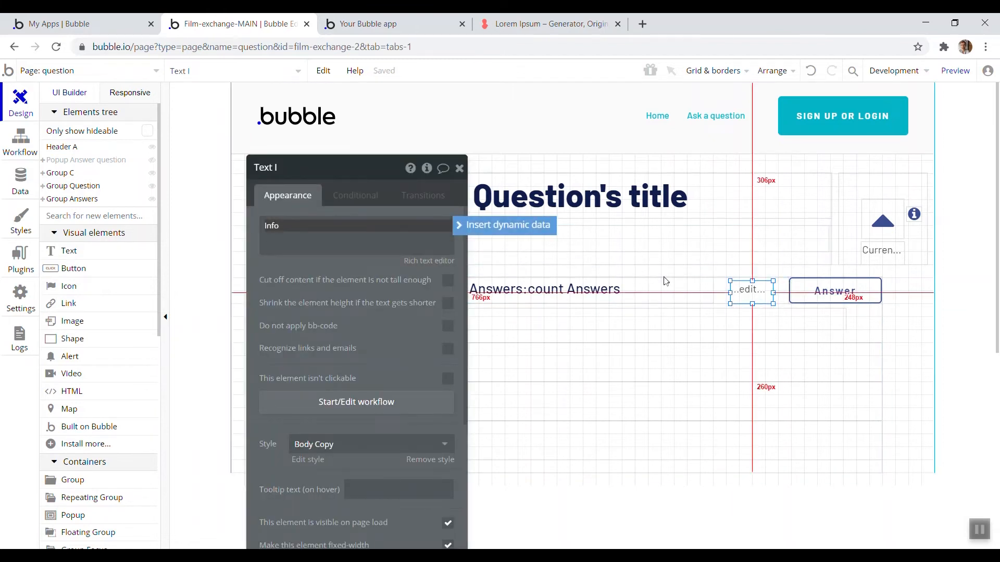
mouse_move(773, 293)
mouse_down()
mouse_move(743, 302)
mouse_move(762, 291)
mouse_up()
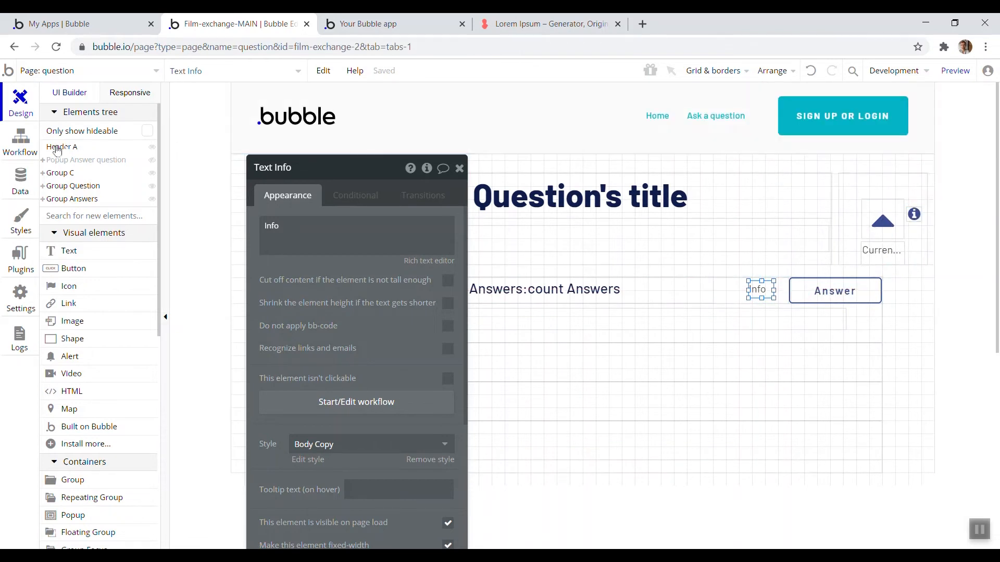
Review the Answer button's click workflow and the available custom event actions
click(28, 145)
click(120, 157)
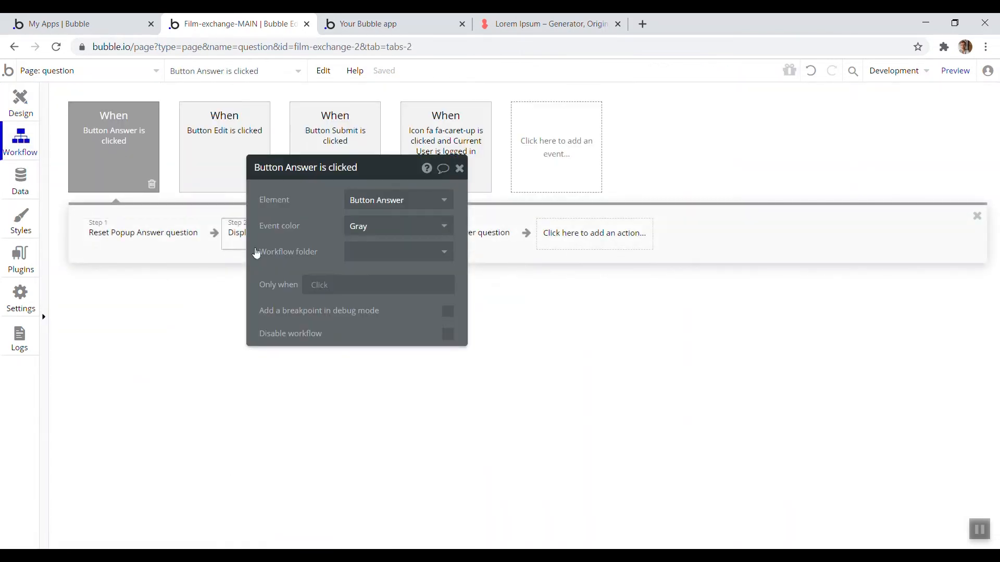
click(581, 234)
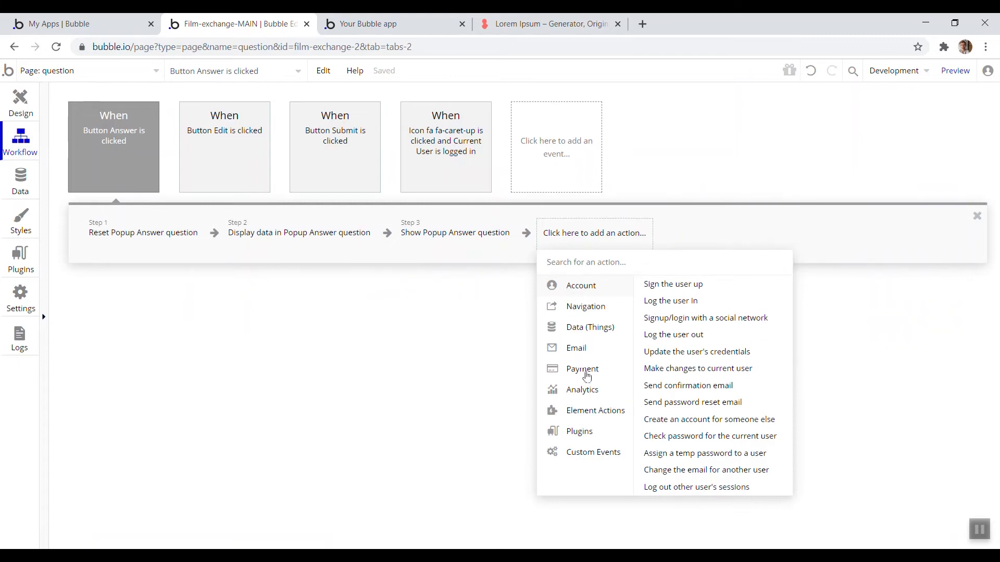
mouse_move(610, 453)
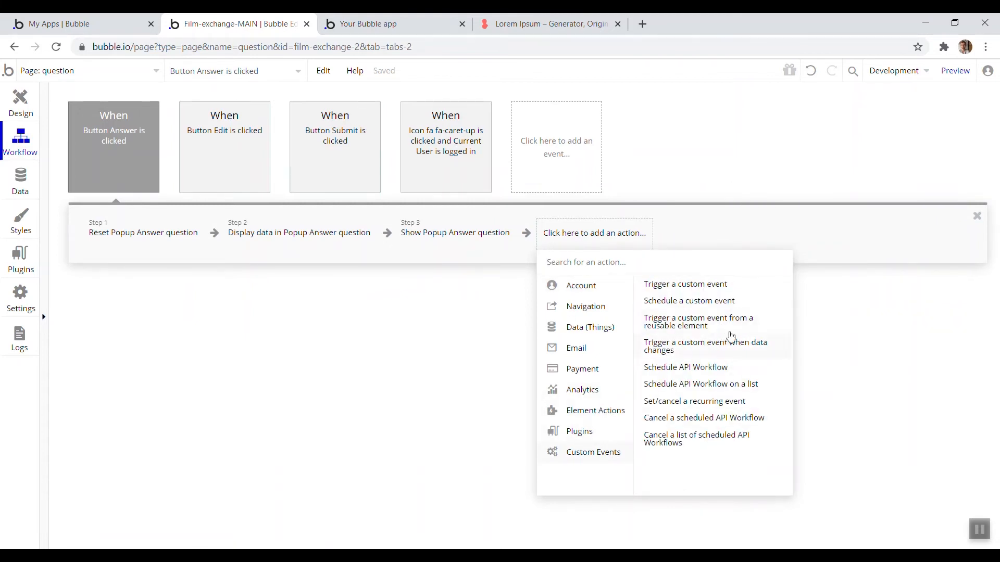
mouse_move(728, 321)
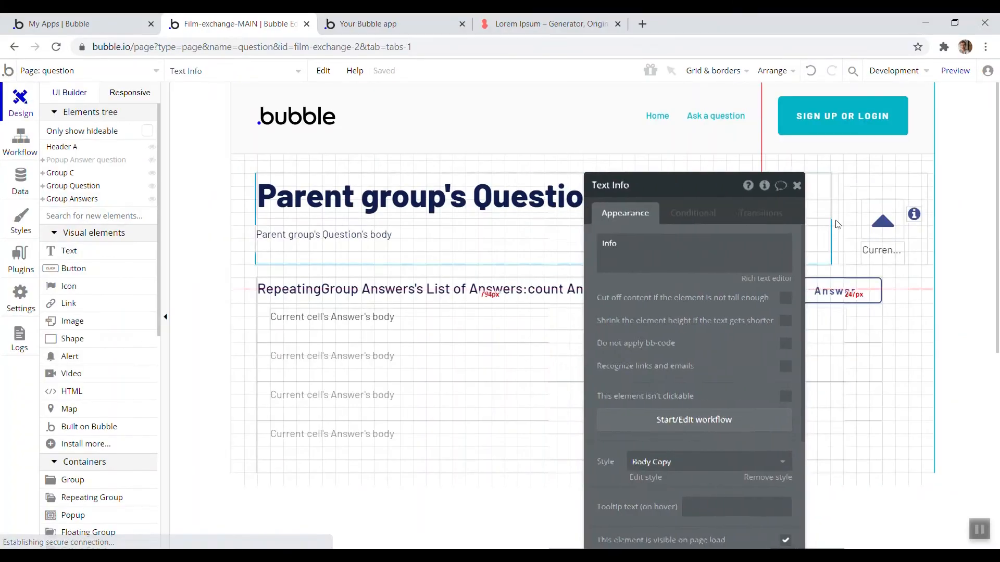
Open the tooltip reusable element's workflows and create a custom event named show-popup
click(915, 220)
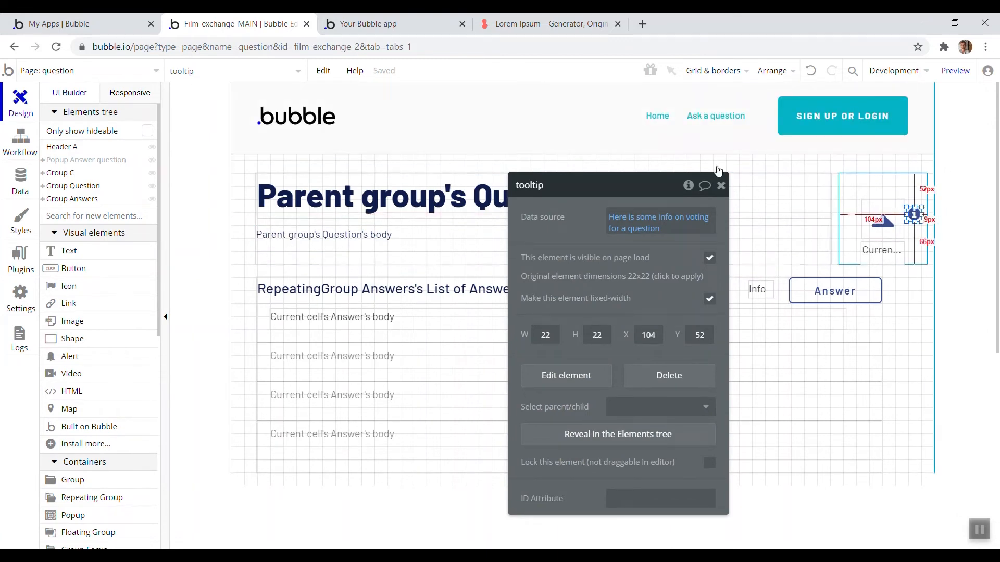
click(157, 78)
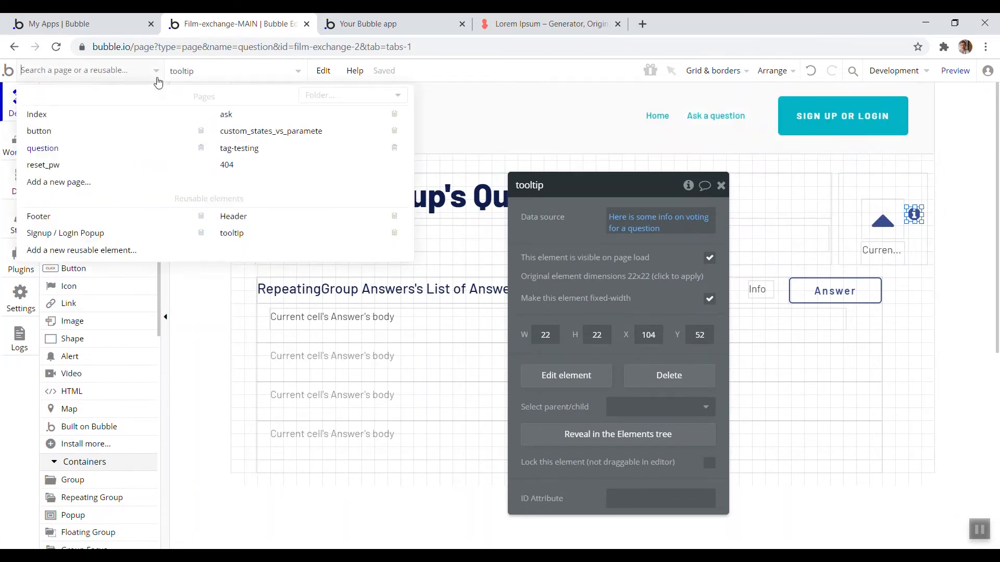
click(261, 233)
click(14, 151)
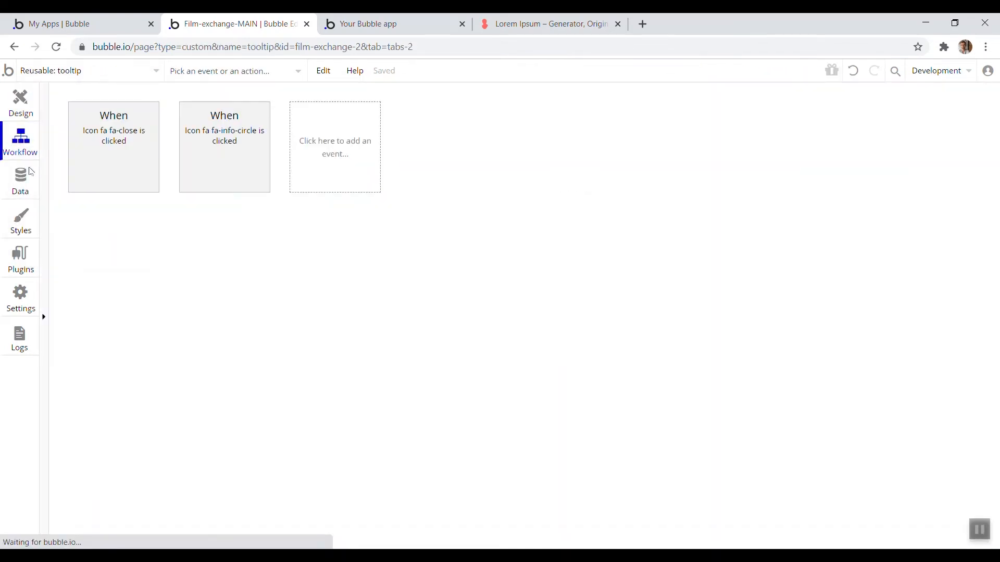
click(337, 177)
mouse_move(358, 287)
click(448, 203)
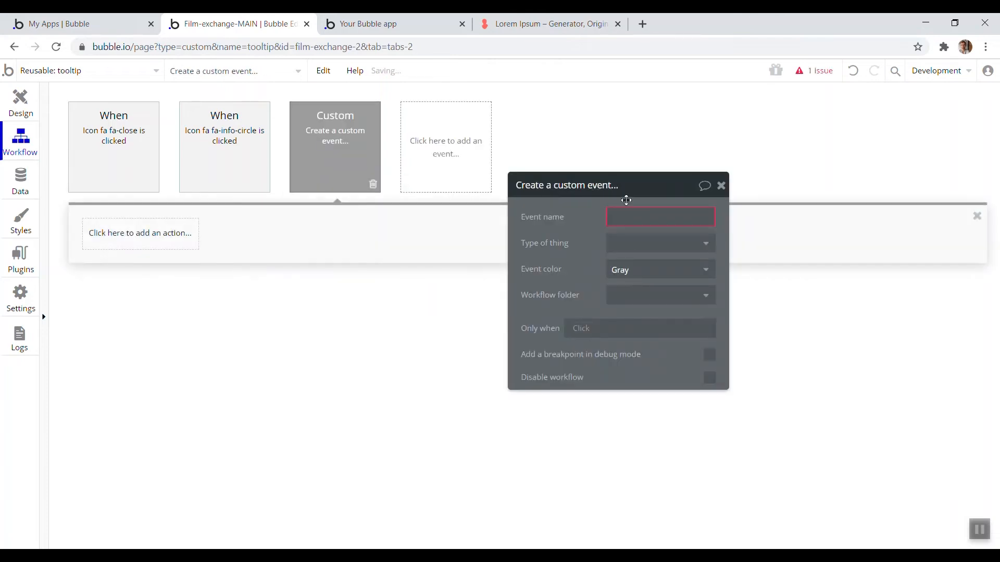
click(638, 220)
text(show-popup)
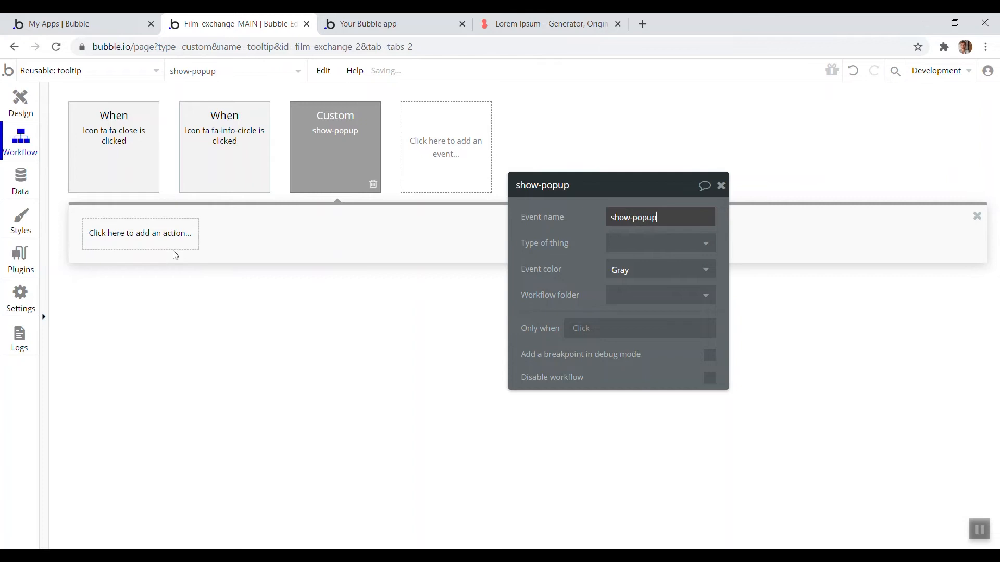
Add a Show action to the show-popup event that shows Popup Info
click(160, 241)
mouse_move(161, 413)
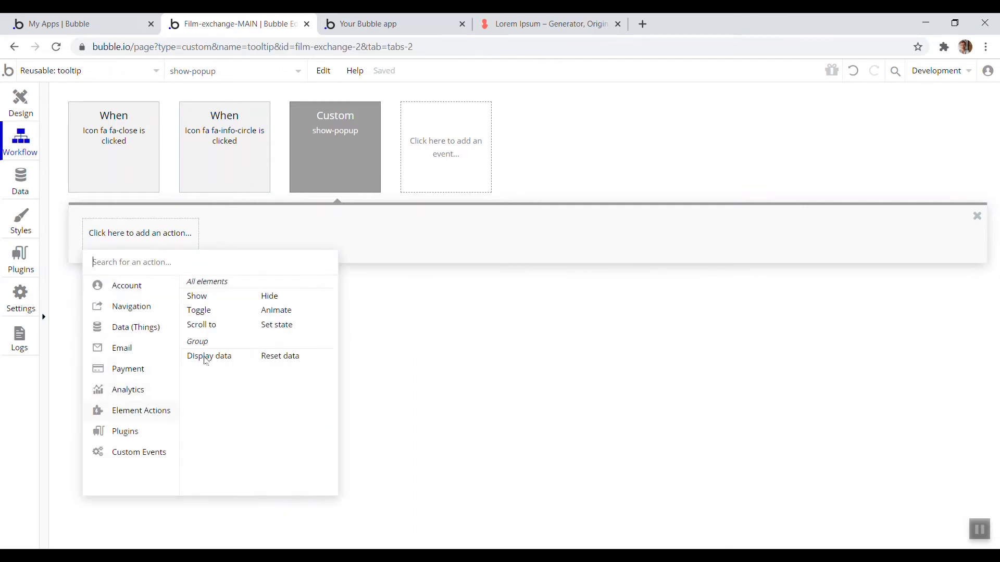
click(216, 300)
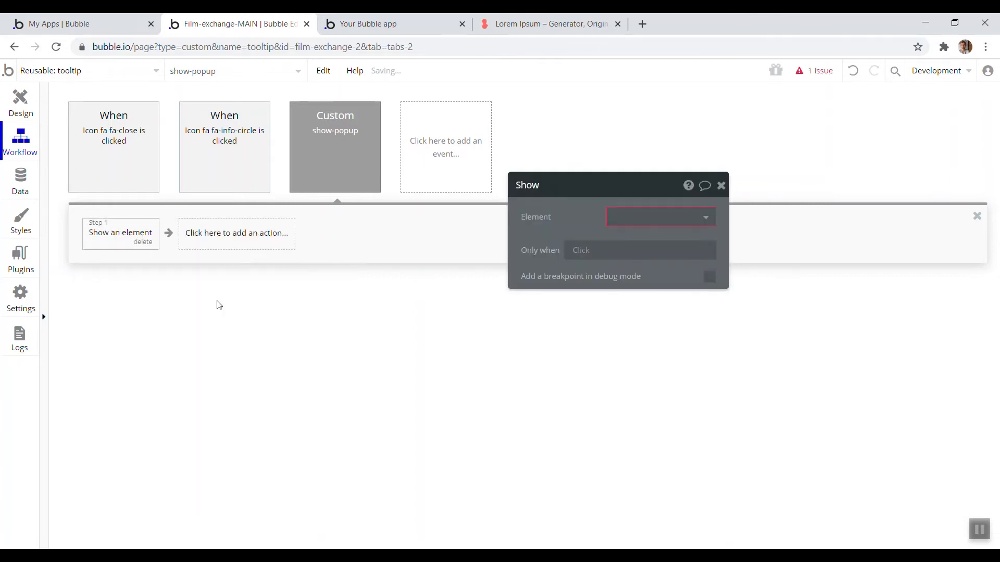
click(630, 213)
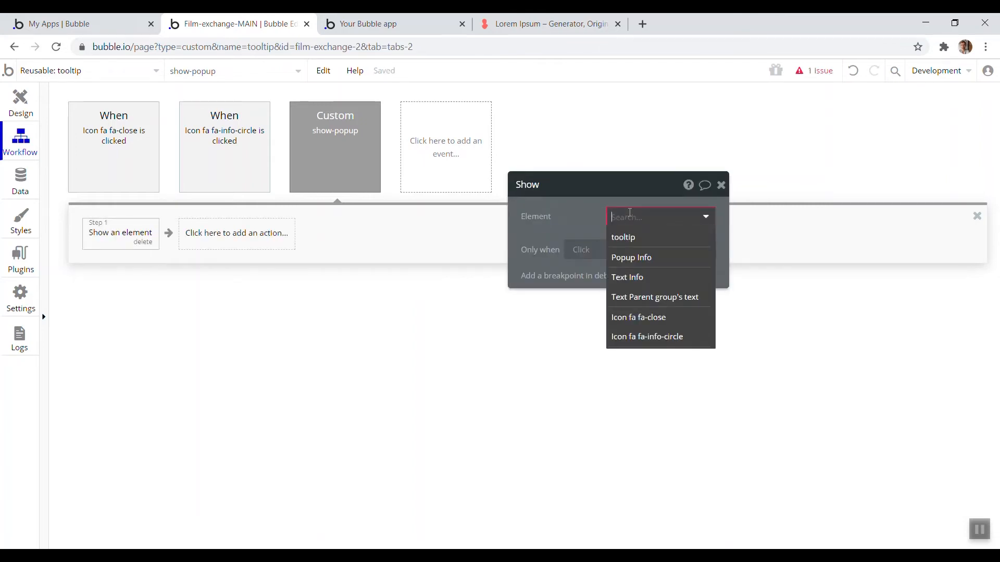
click(660, 257)
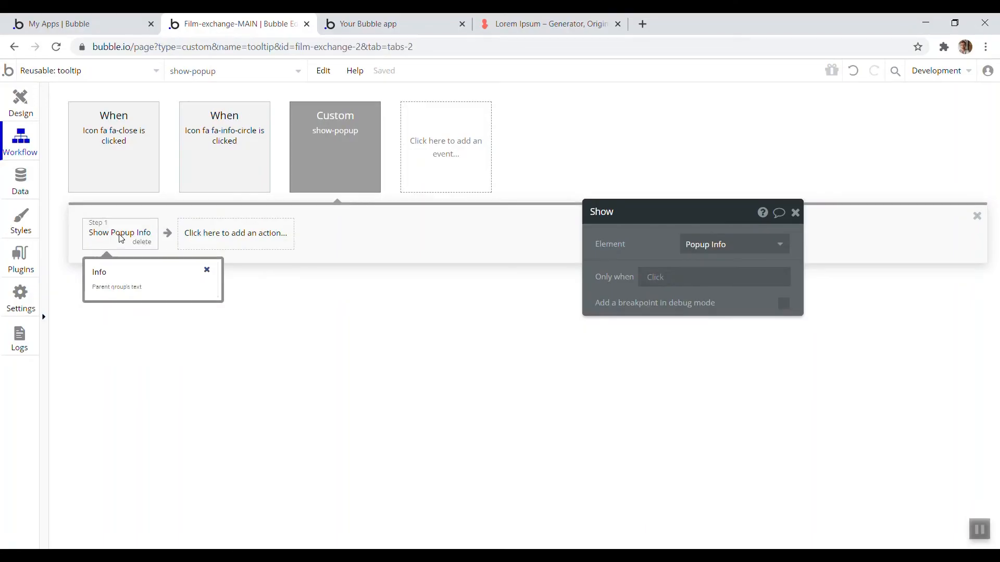
Set the show-popup event's type of thing to text
right_click(120, 237)
click(375, 157)
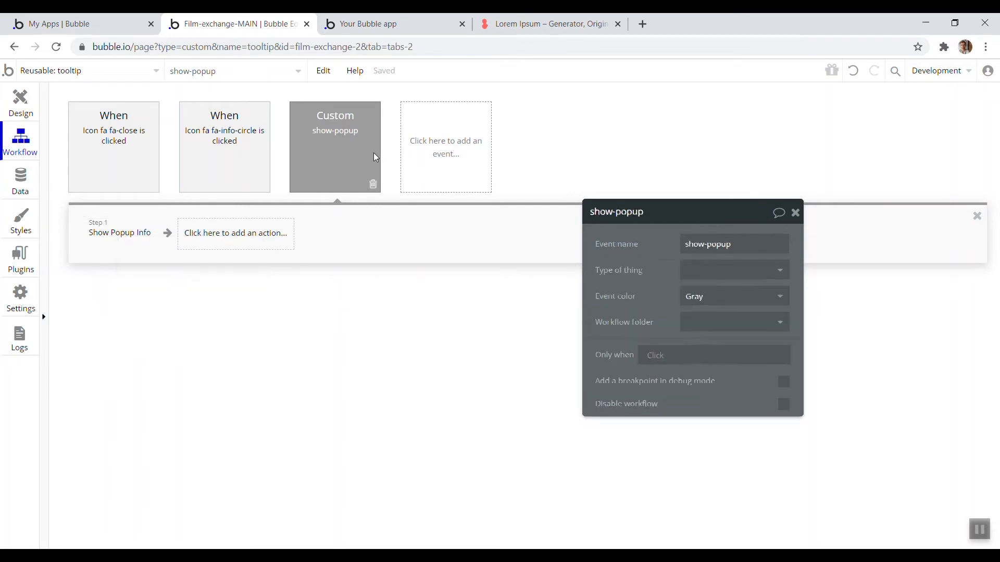
drag(633, 288, 598, 214)
click(685, 205)
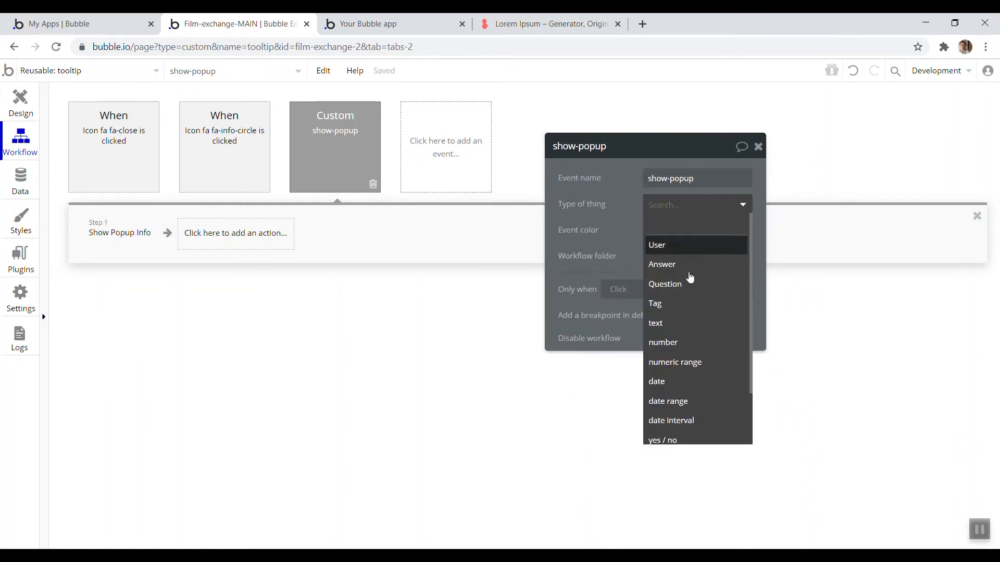
click(684, 327)
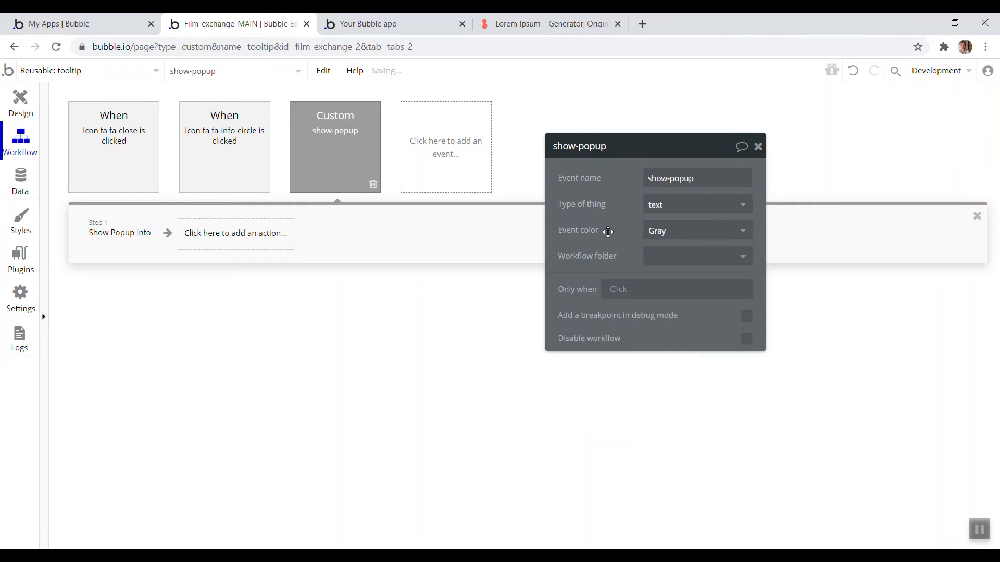
mouse_move(607, 230)
Insert a Display data action before the Show step, displaying Current Workflow text in Popup Info
click(127, 235)
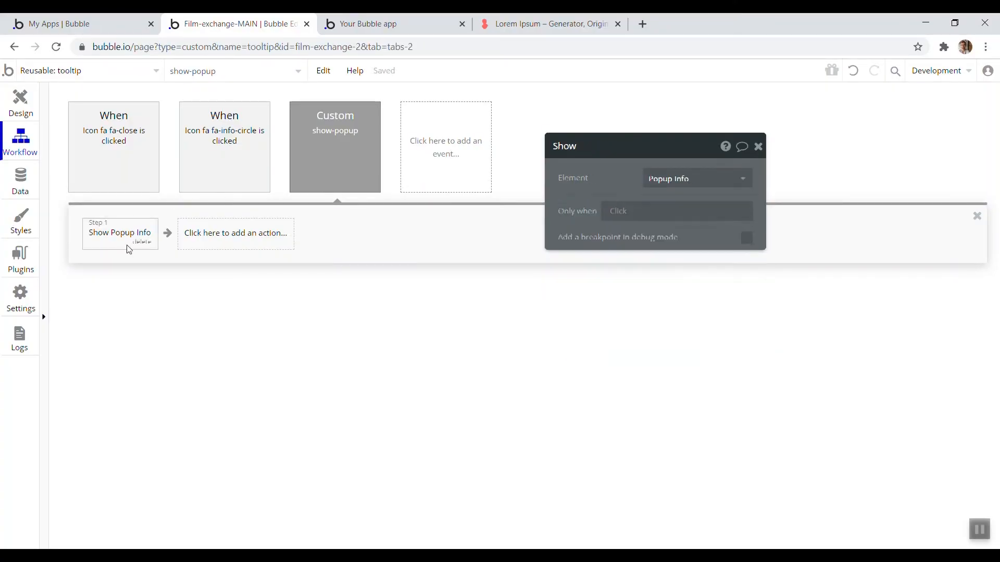
right_click(137, 237)
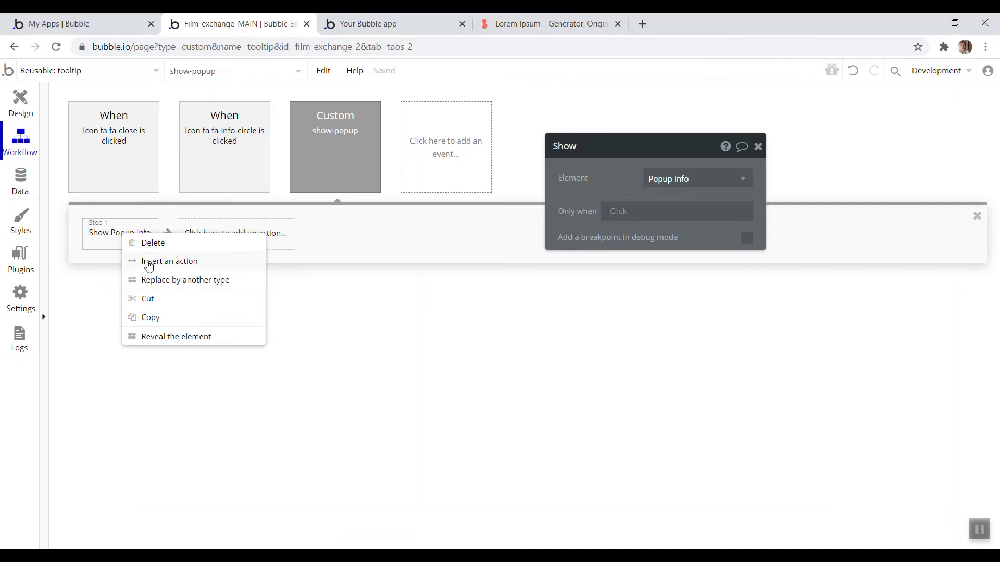
click(150, 262)
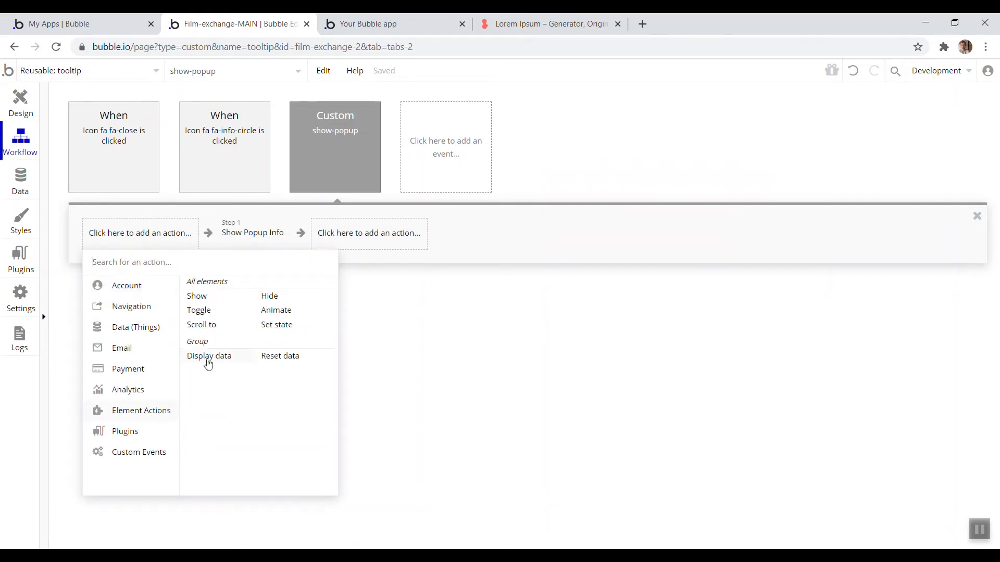
click(208, 359)
click(698, 178)
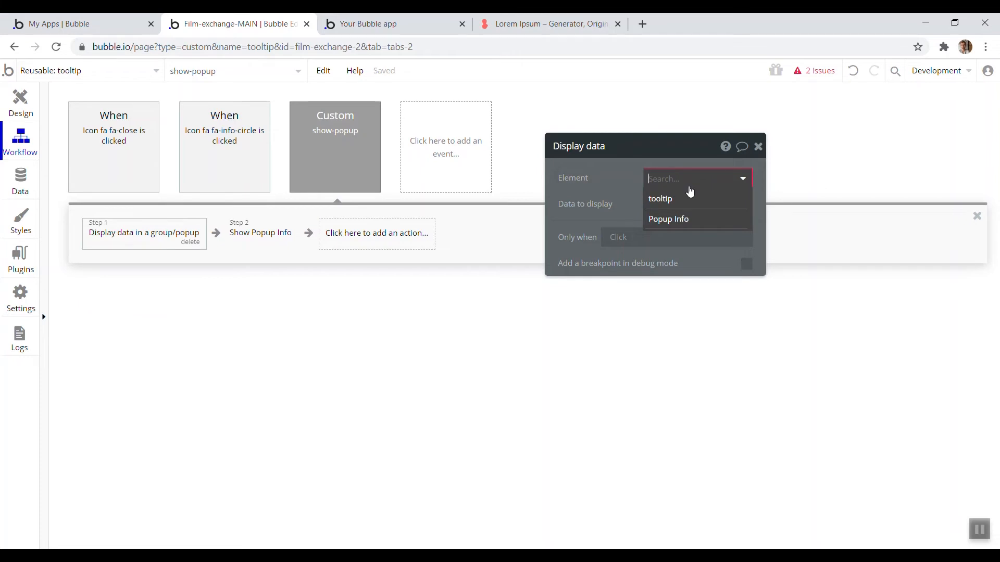
click(688, 219)
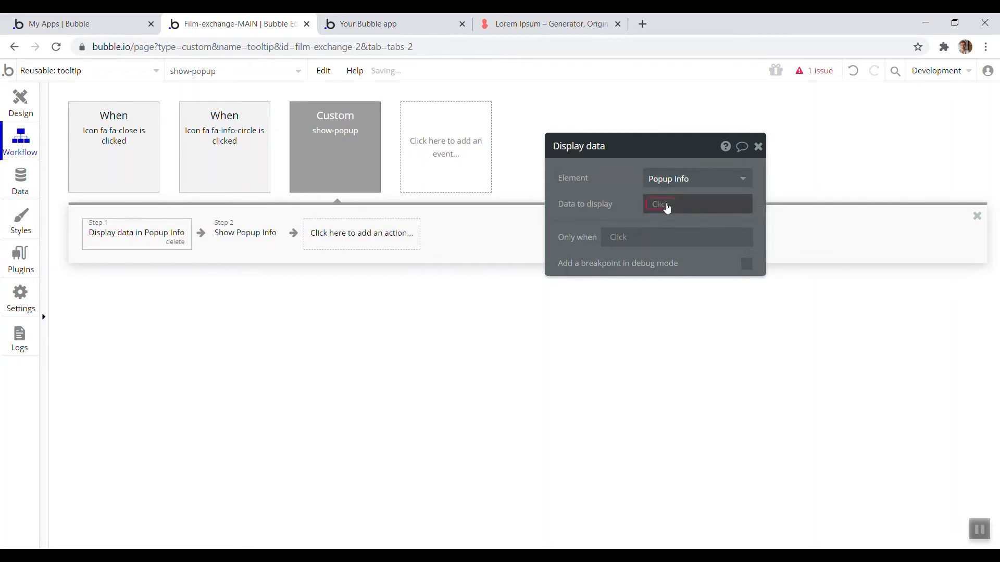
click(667, 206)
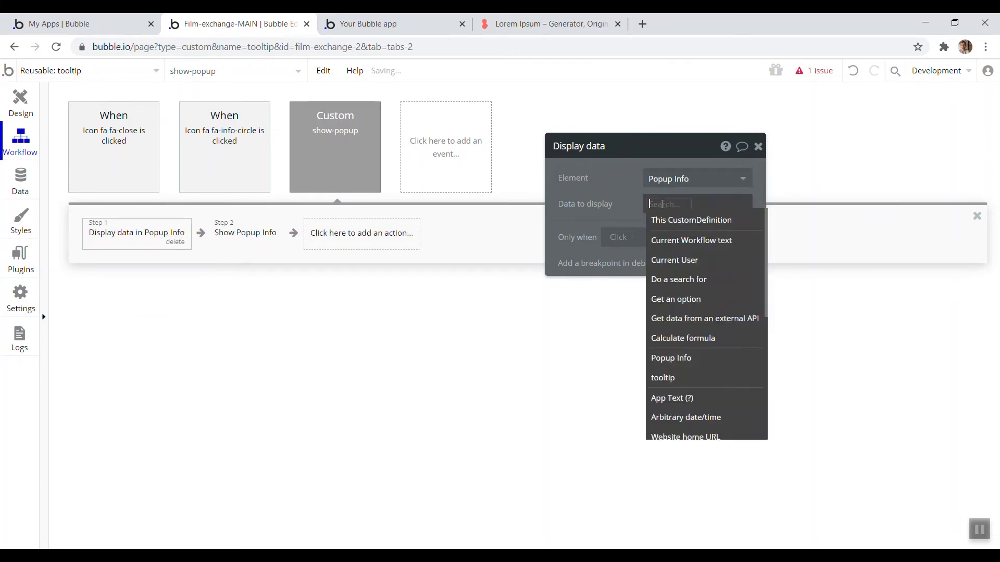
click(703, 247)
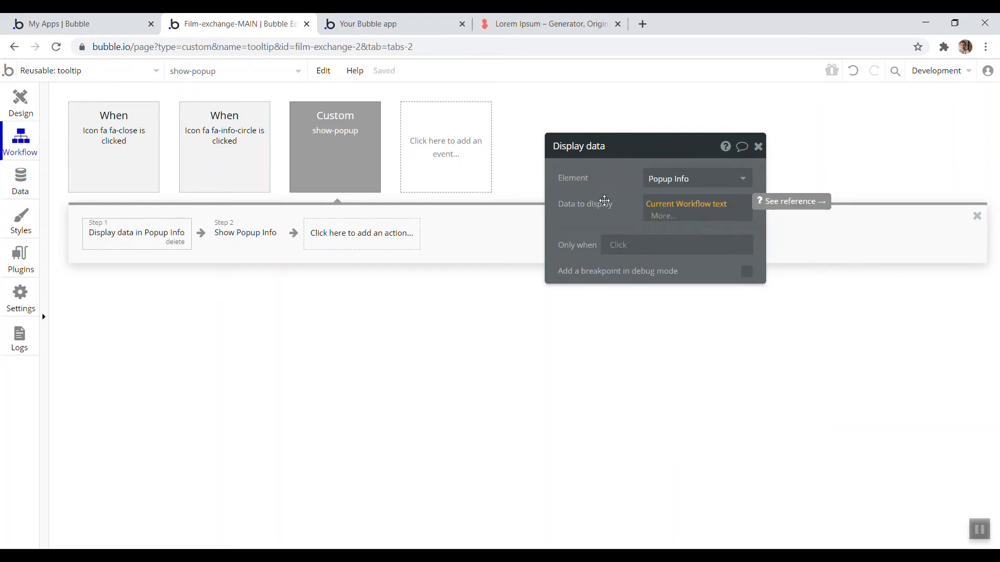
Inspect the info icon's click workflow inside the tooltip element
click(288, 154)
click(209, 150)
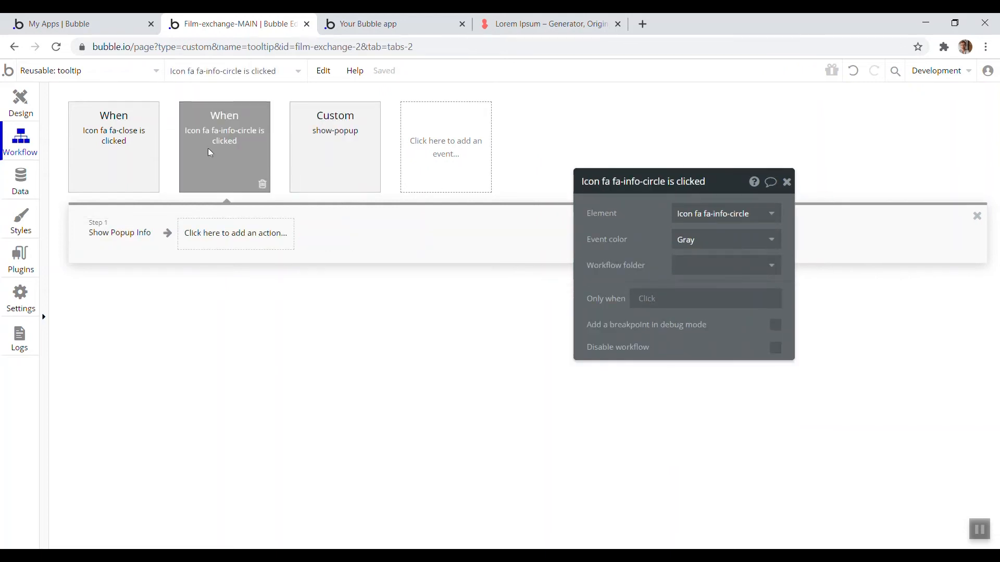
click(263, 186)
click(32, 106)
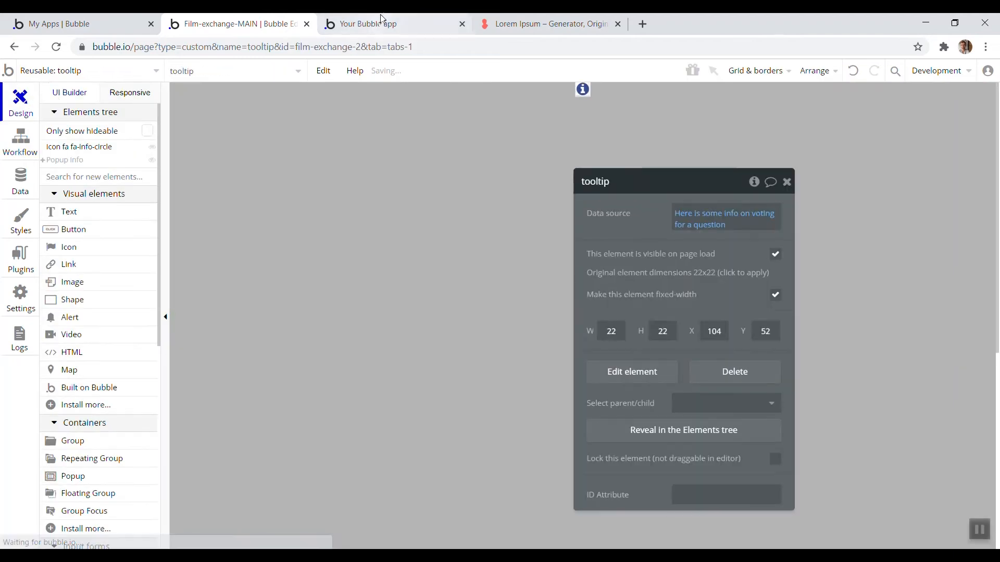
Return to the question page and start a workflow for when the Info text is clicked
click(384, 22)
click(405, 75)
click(241, 19)
click(93, 71)
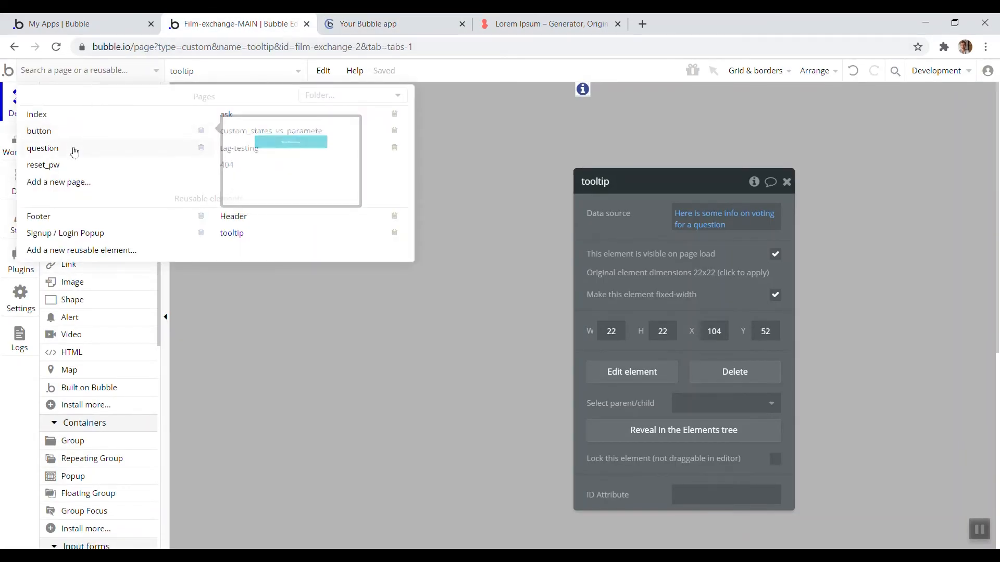
click(78, 148)
double_click(738, 289)
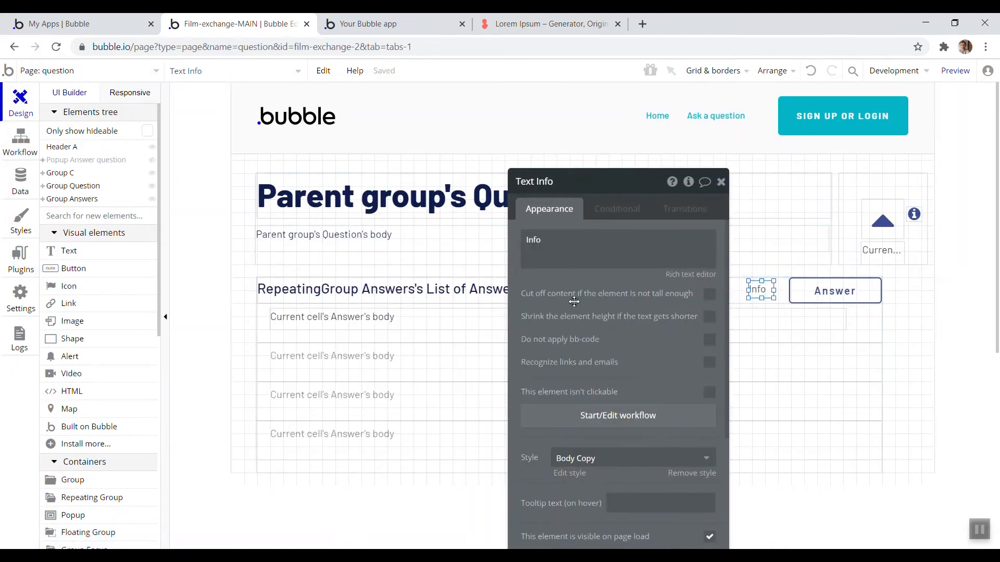
click(431, 274)
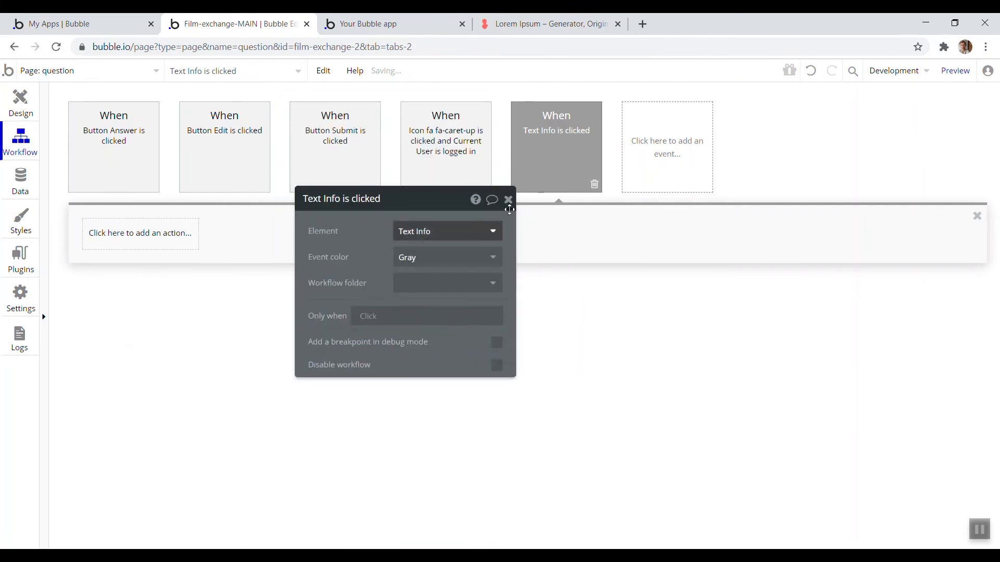
Add an action triggering the tooltip's show-popup custom event with the workflow thing 'Some text'
click(138, 243)
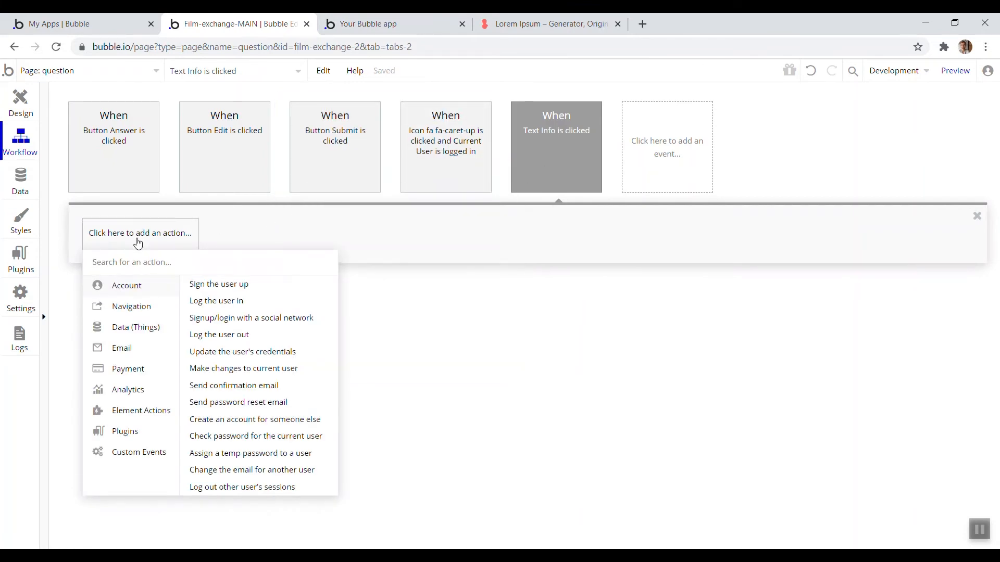
mouse_move(150, 458)
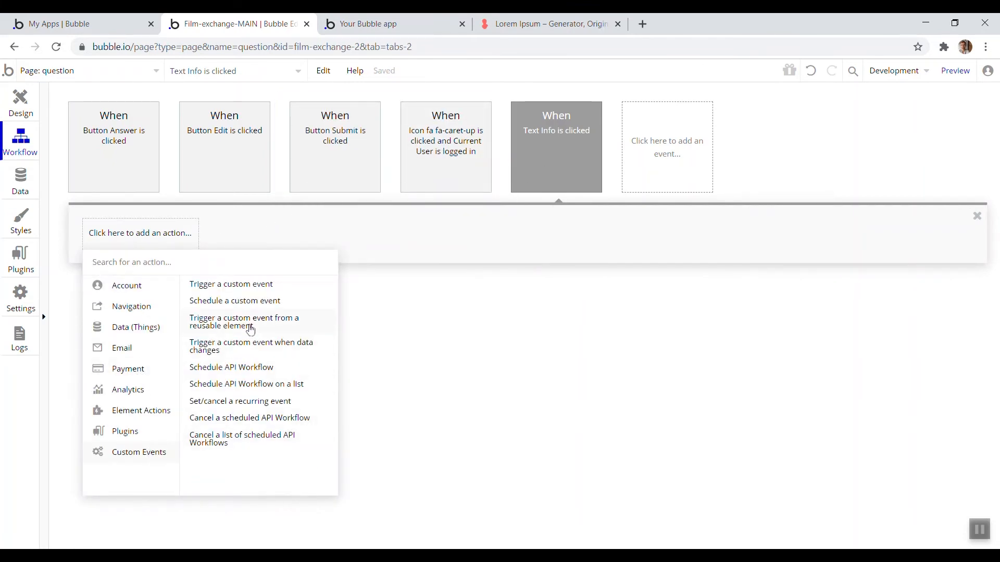
click(278, 327)
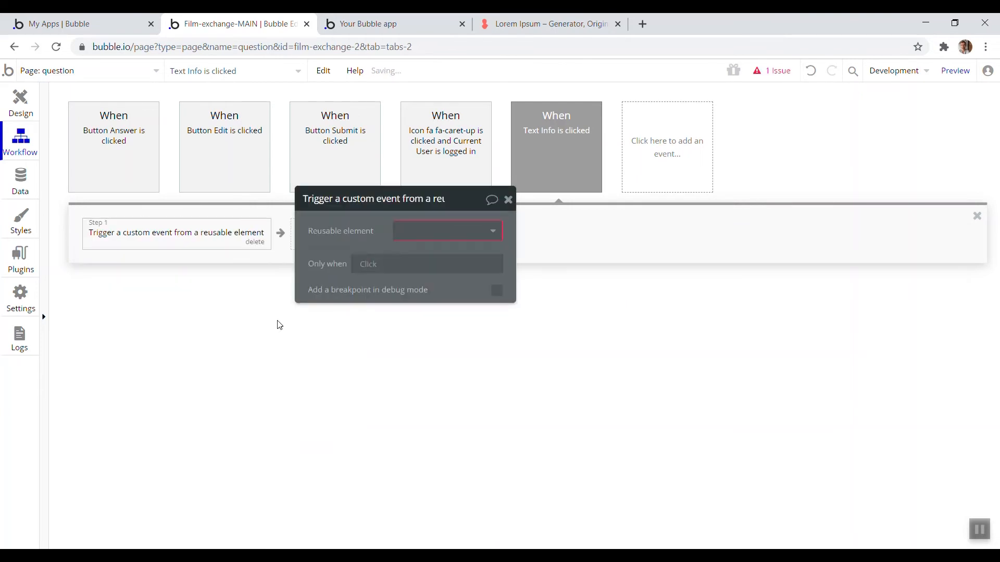
click(443, 231)
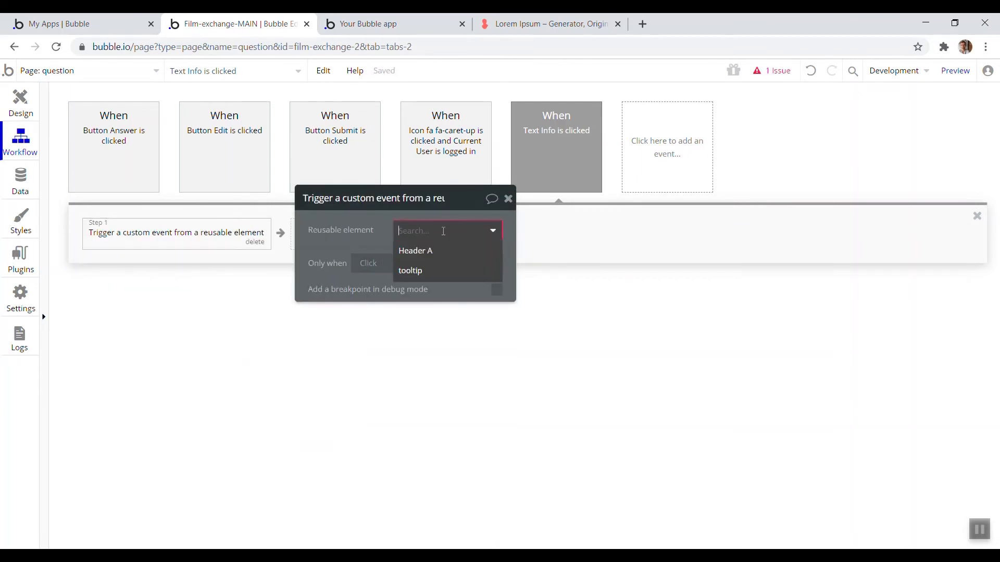
click(418, 272)
click(443, 262)
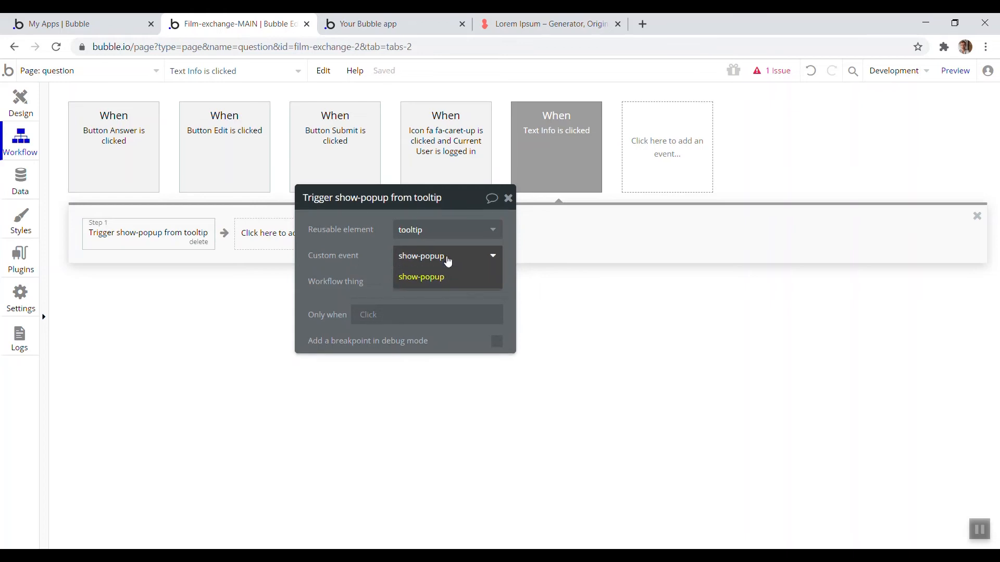
click(423, 280)
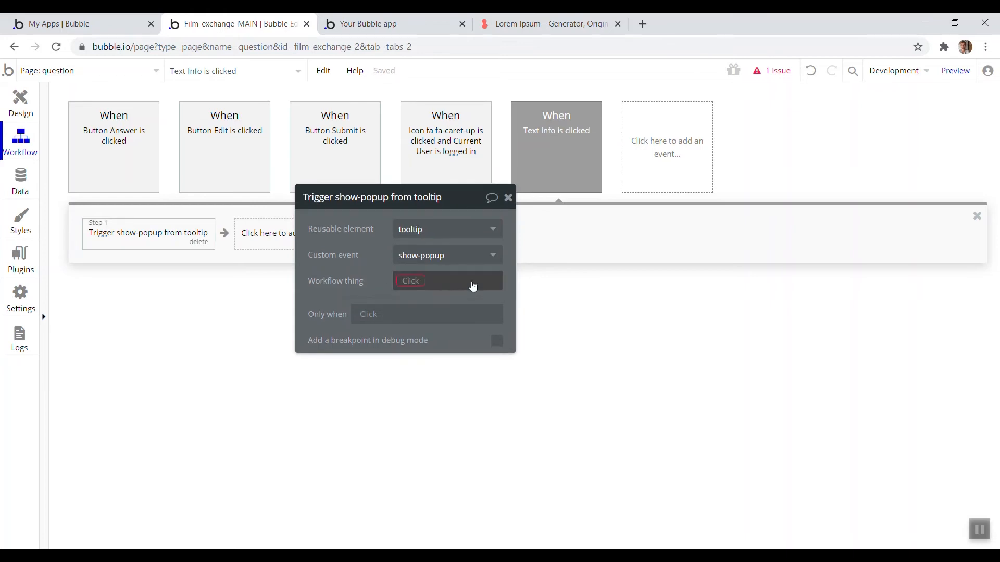
click(415, 286)
text(Some text)
click(352, 268)
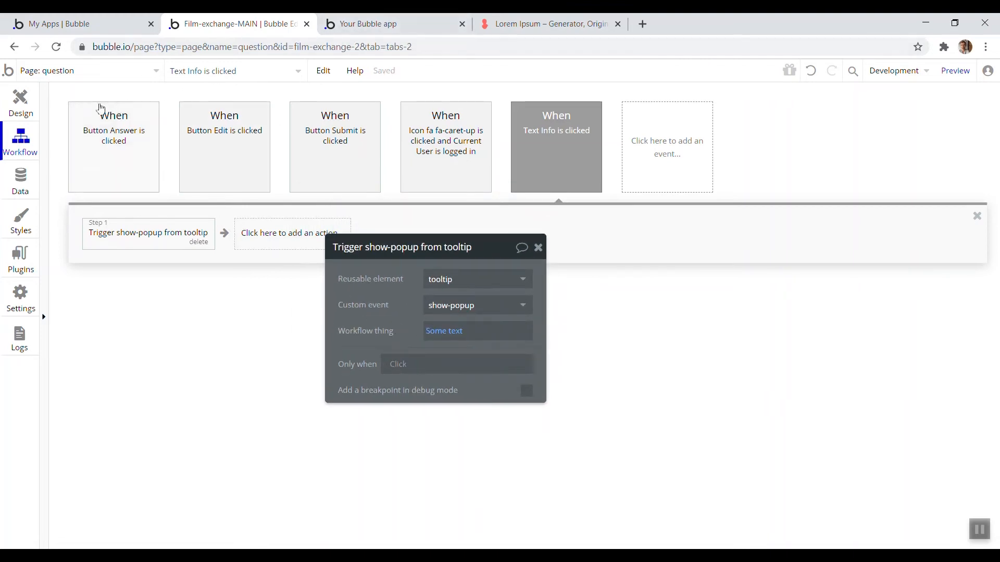
Reload the app preview page
click(319, 21)
key(F5)
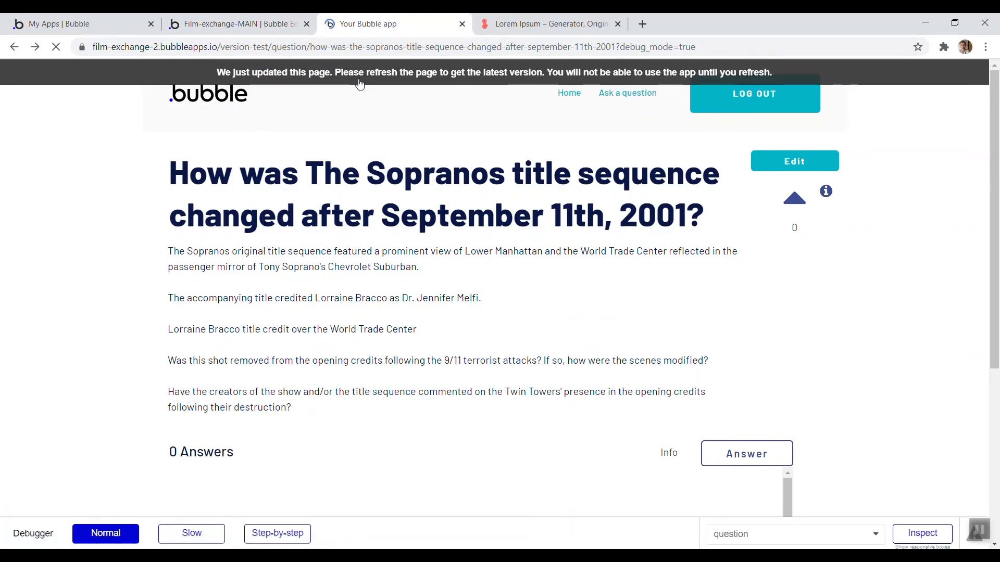
Open the tooltip reusable element and inspect the Popup Info element and its Display data action
click(237, 23)
click(126, 71)
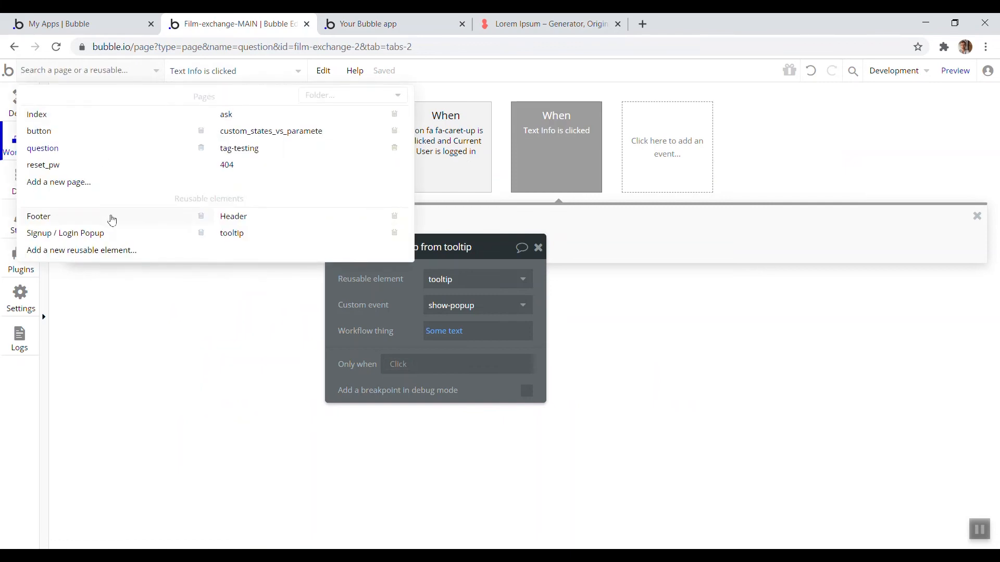
click(231, 233)
click(30, 119)
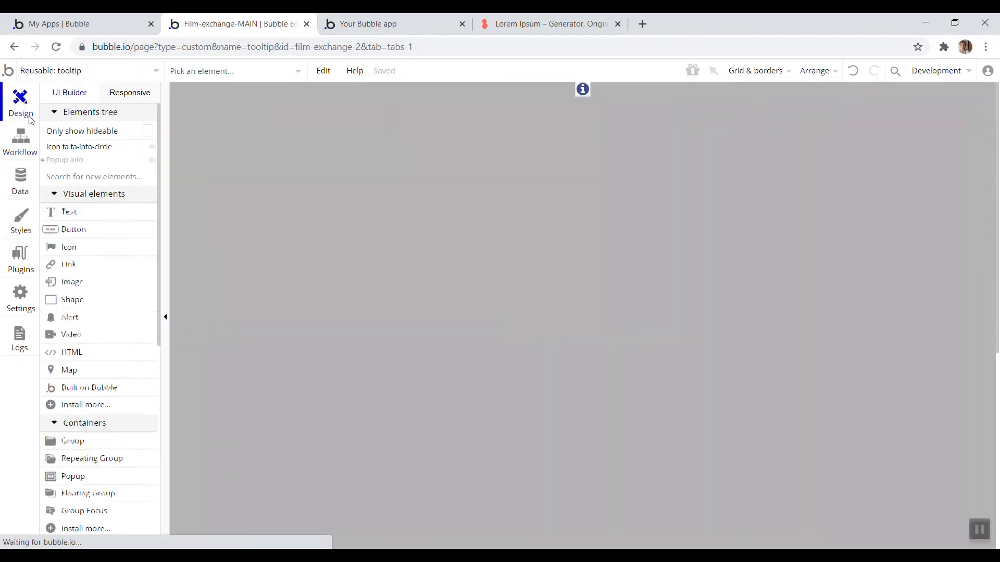
click(65, 161)
click(553, 189)
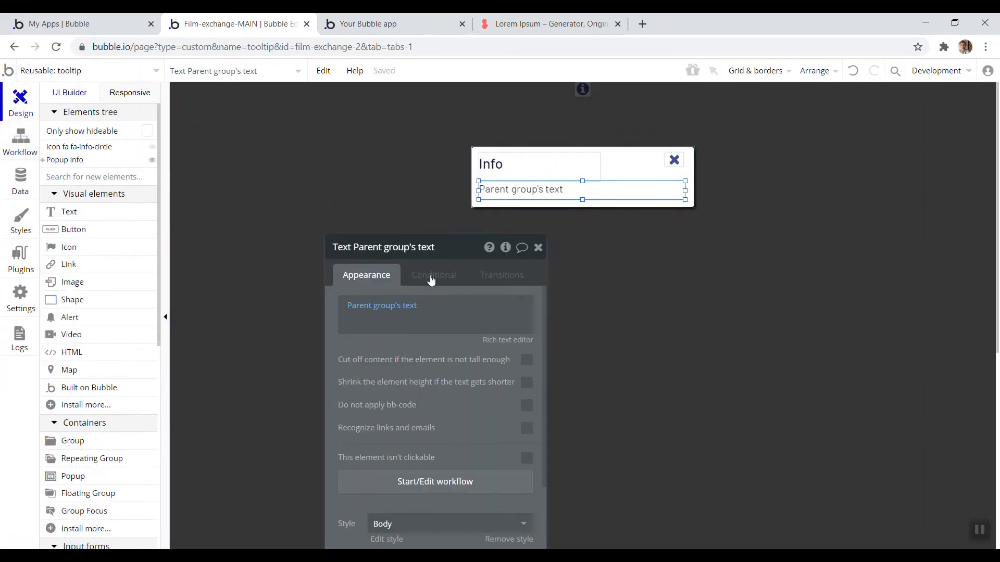
click(639, 174)
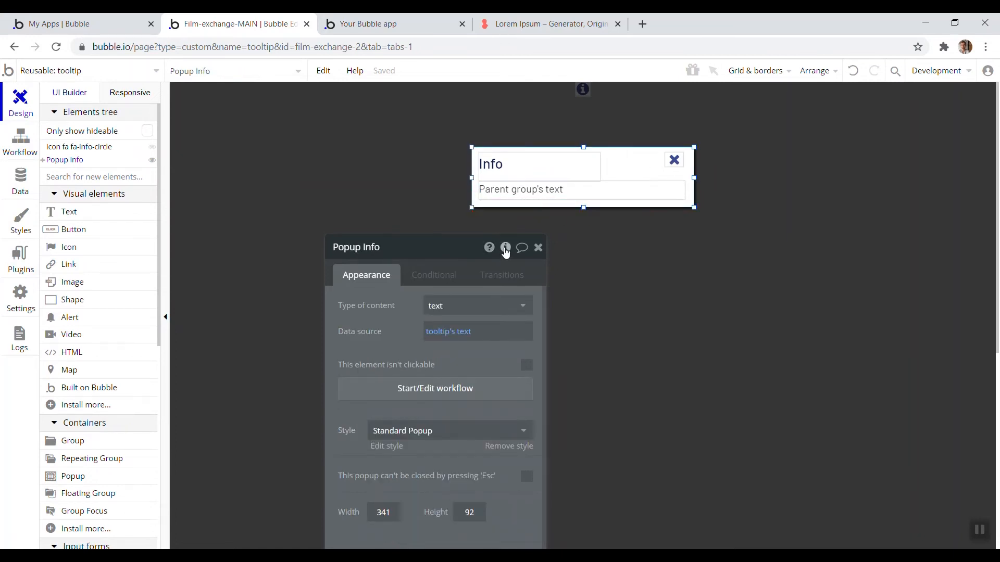
click(506, 249)
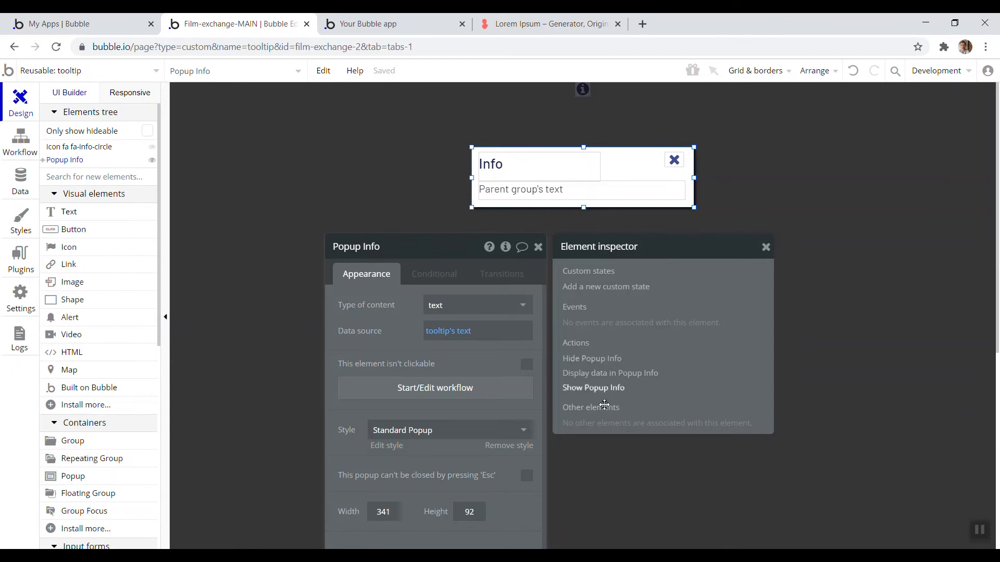
click(620, 374)
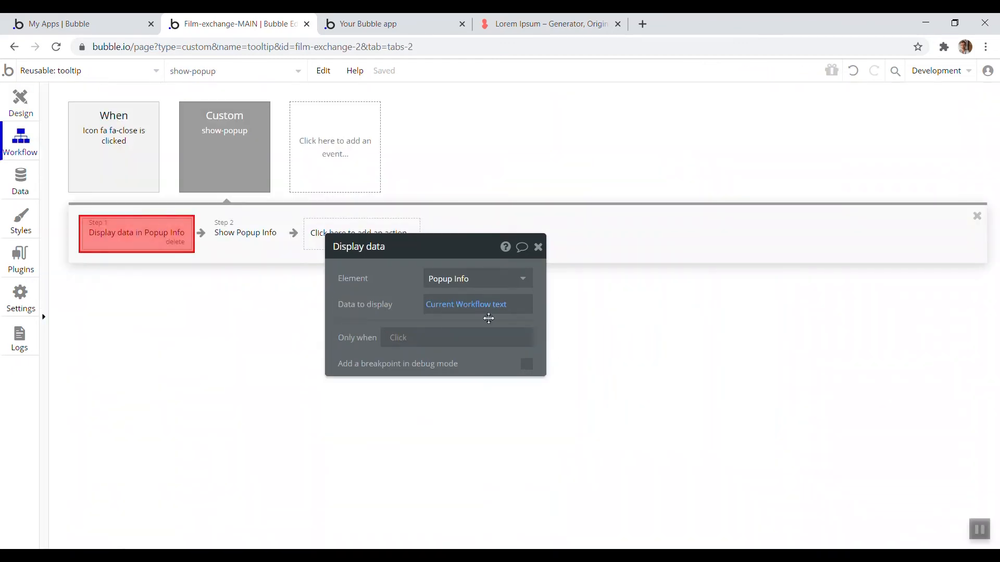
Test the Info text in the app preview to view the popup's content
click(341, 21)
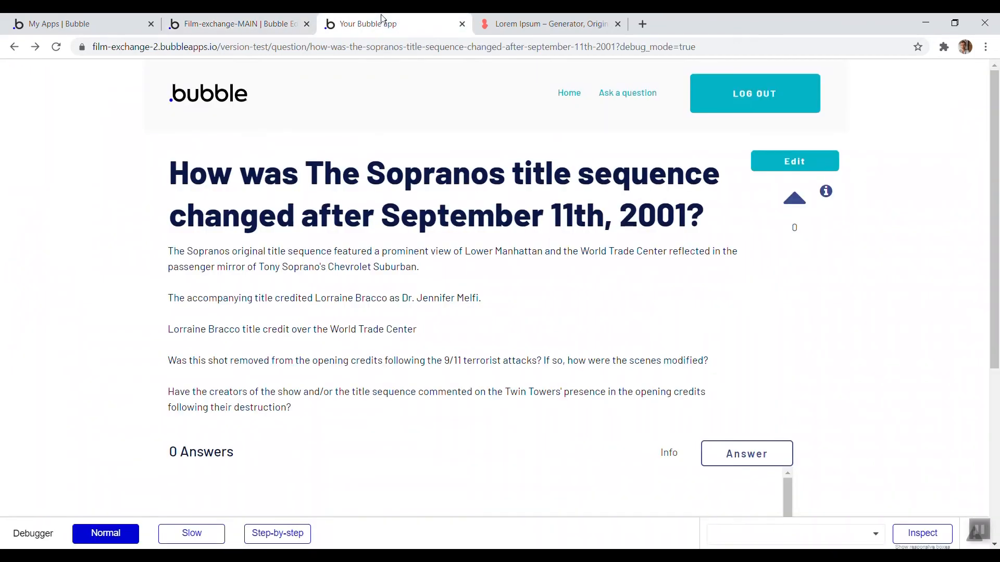
click(670, 454)
drag(447, 166, 407, 170)
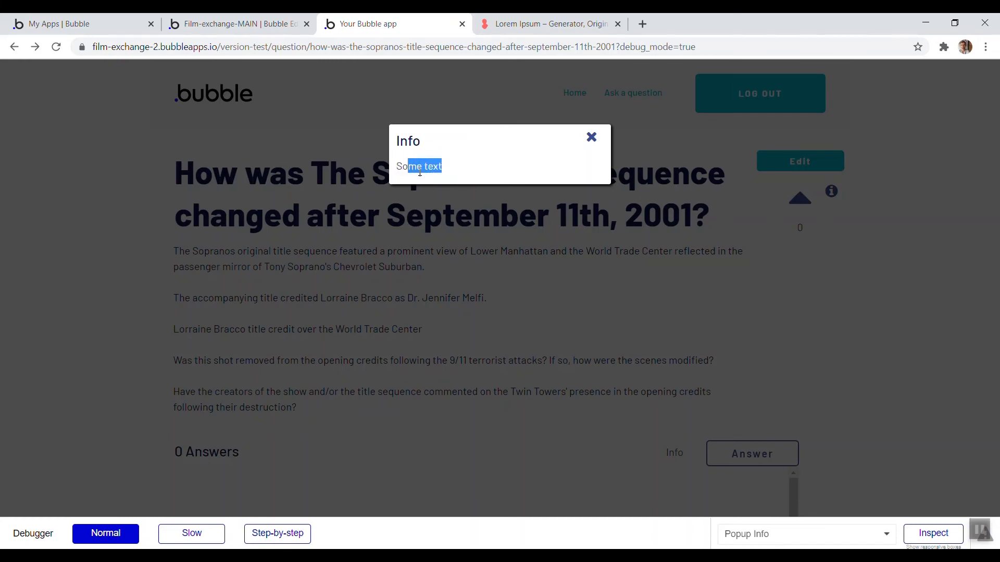
click(455, 170)
drag(437, 170, 396, 140)
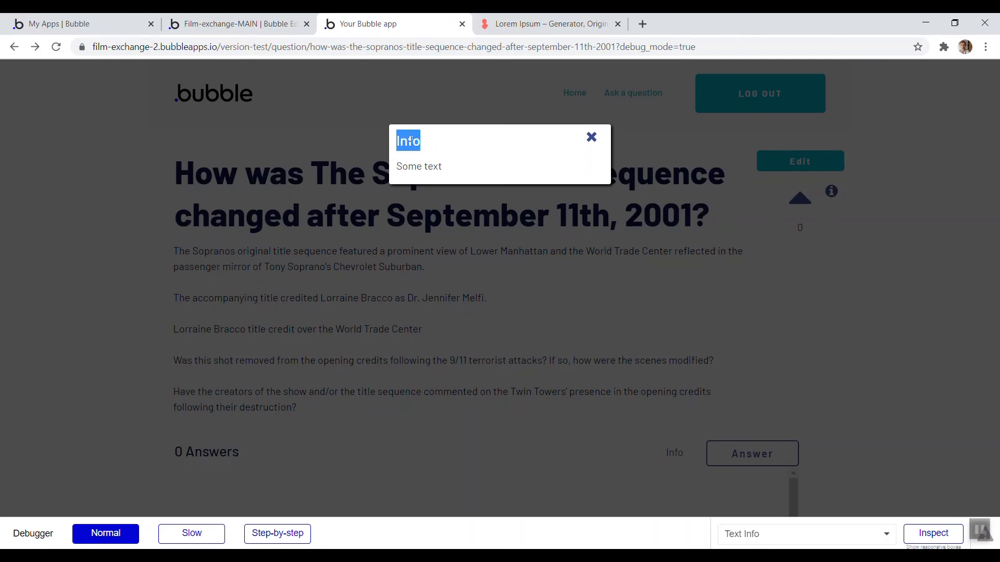
Add a custom state named title of type text to the tooltip reusable element
click(252, 23)
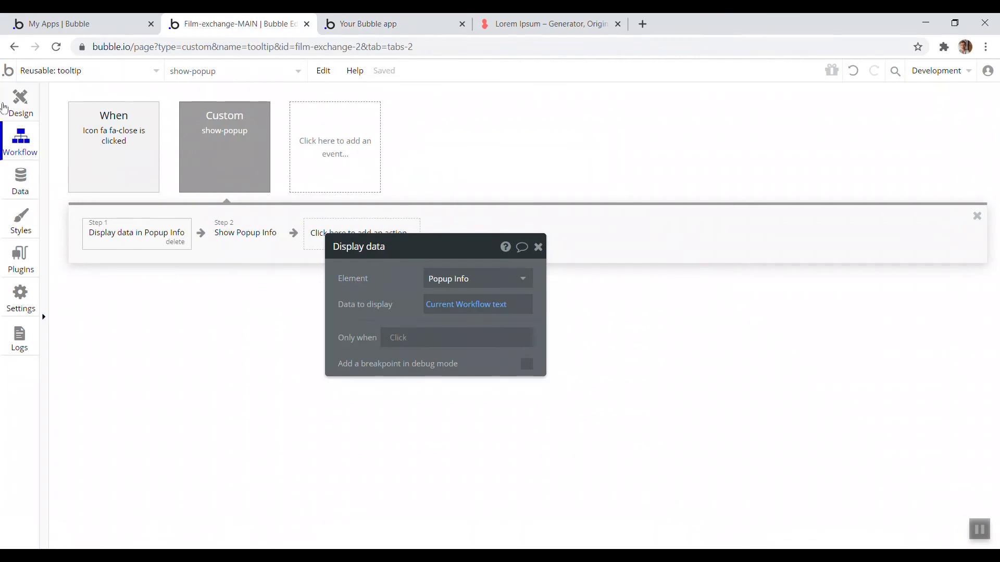
click(20, 100)
click(370, 193)
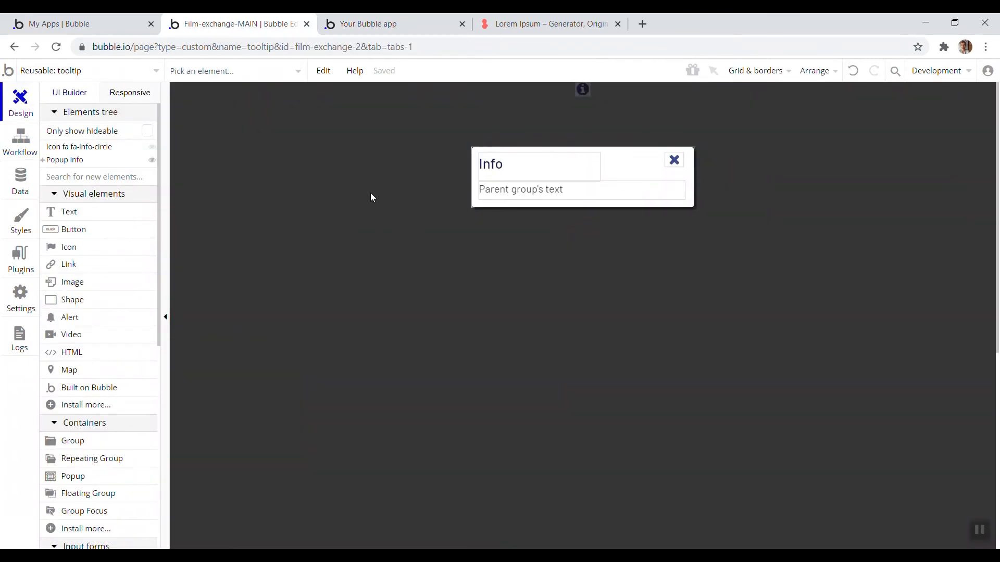
double_click(380, 220)
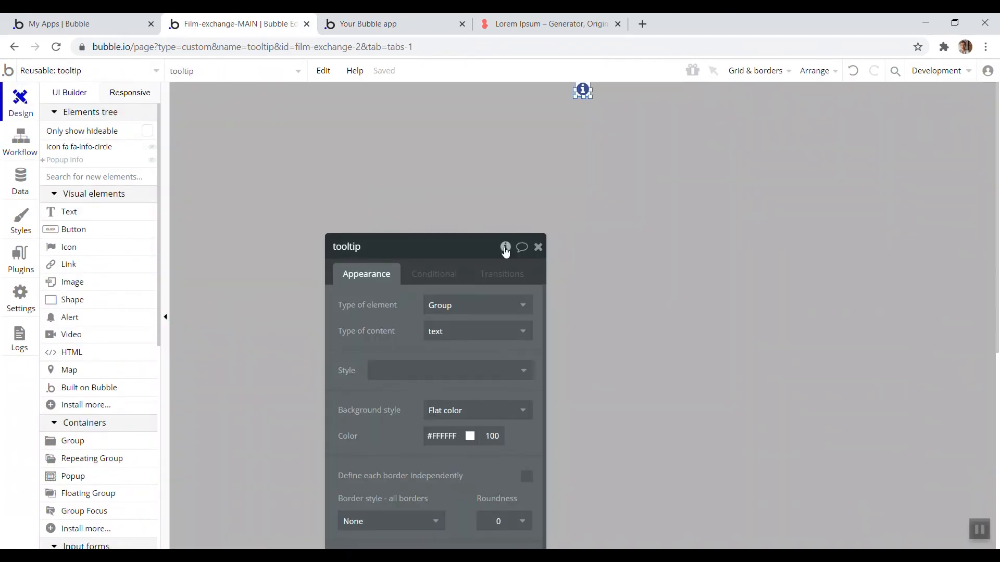
click(522, 246)
click(599, 285)
text(title)
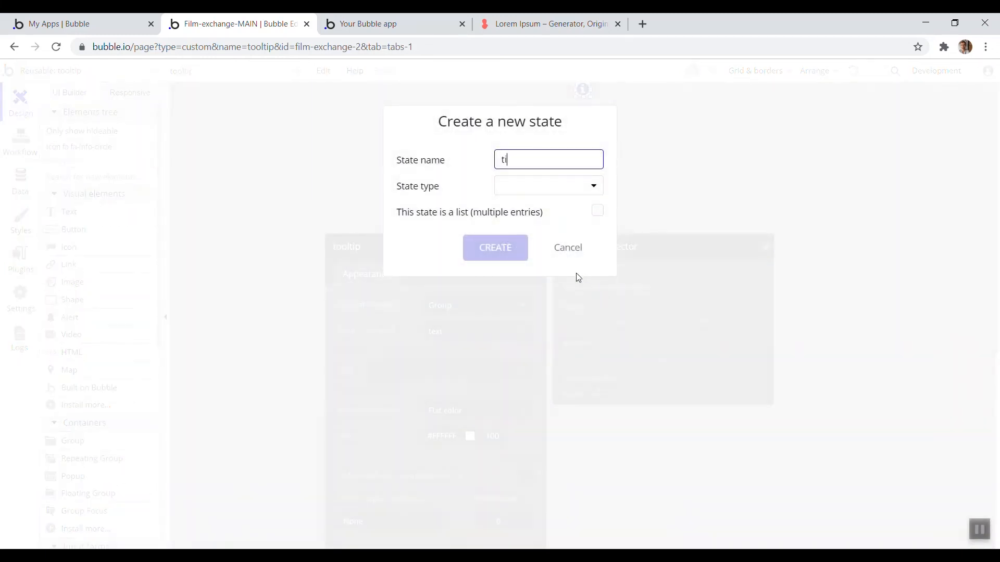
click(540, 193)
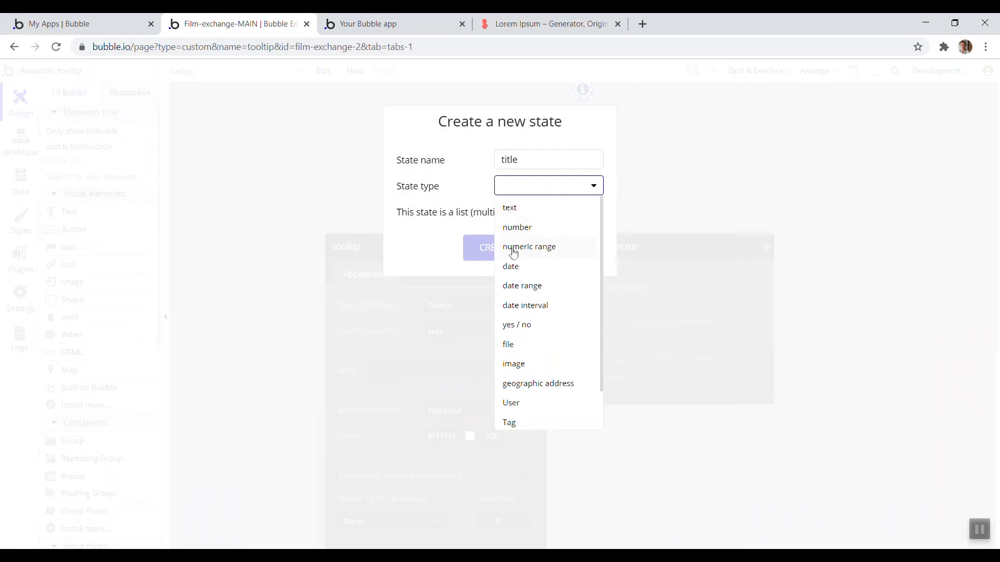
click(516, 203)
click(497, 253)
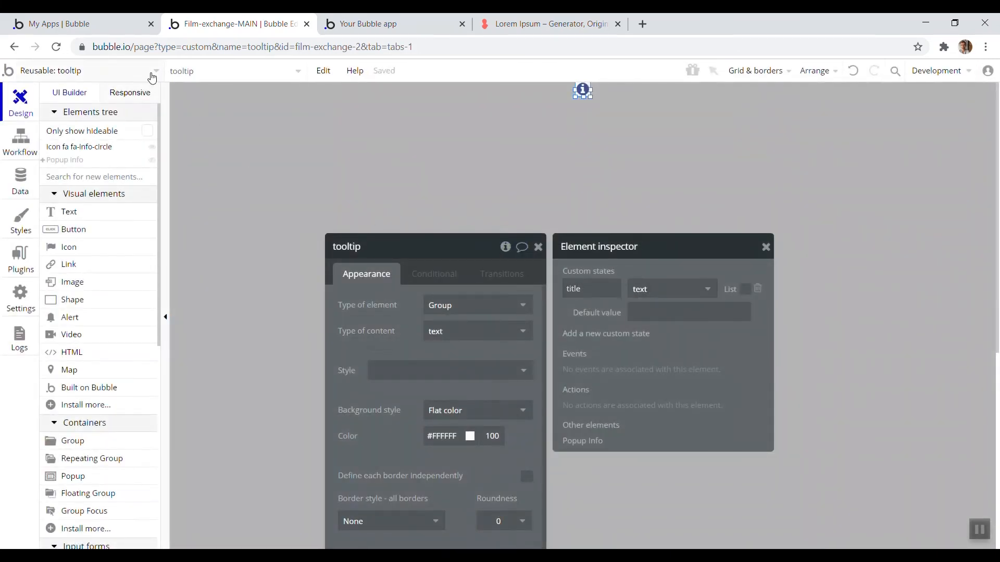
Insert a Set state action before the show-popup trigger in the question page's Info text click workflow
click(152, 78)
click(69, 150)
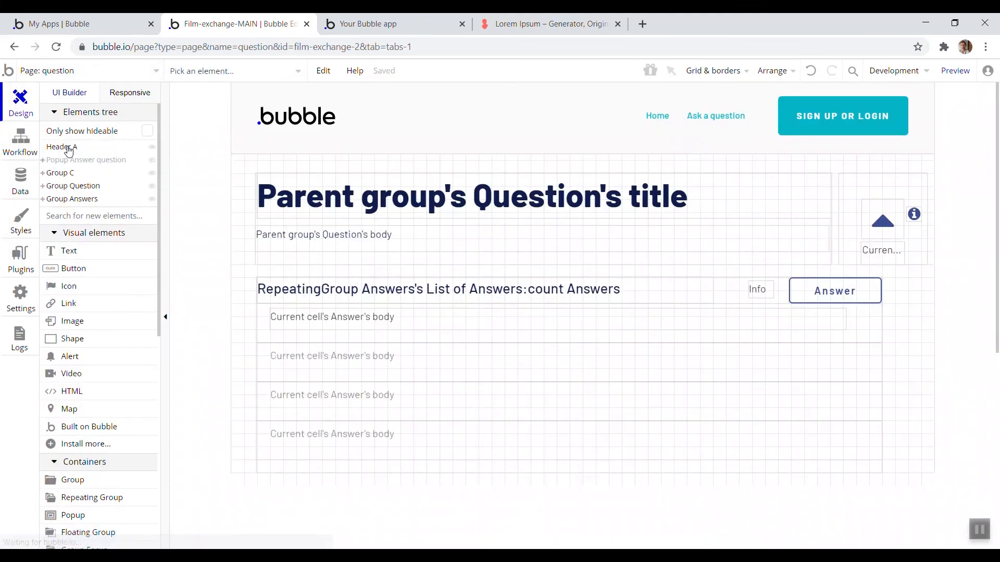
double_click(761, 293)
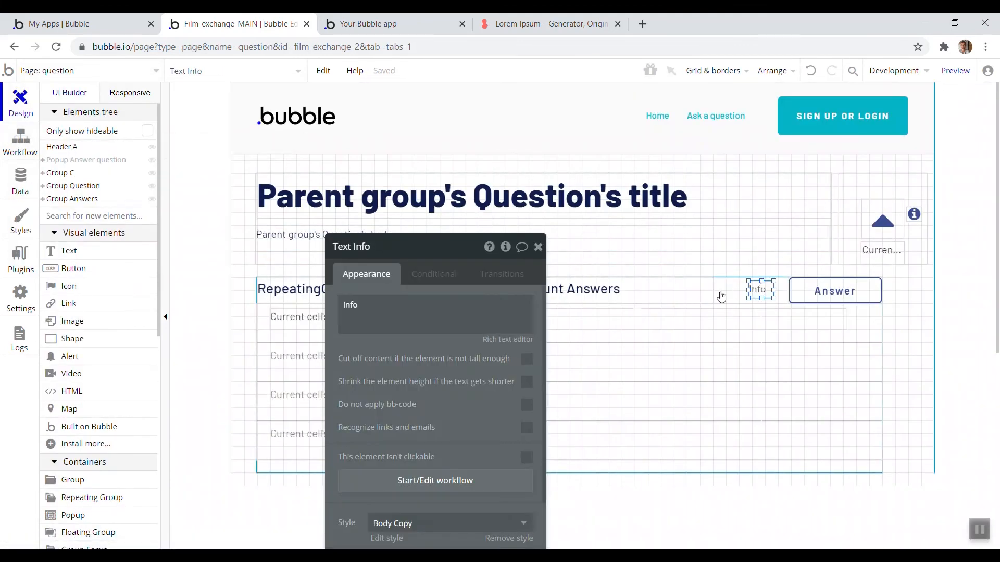
click(451, 481)
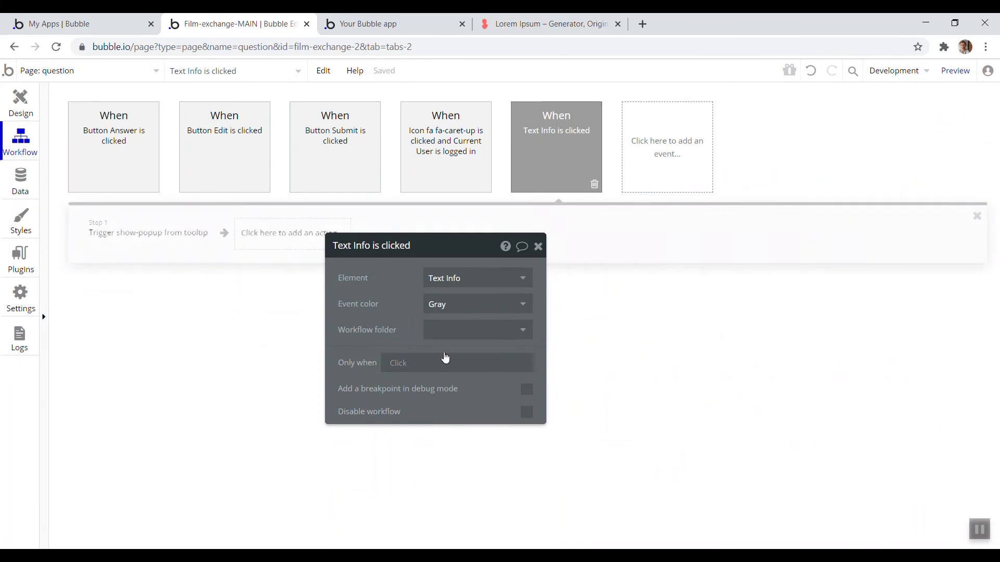
click(184, 244)
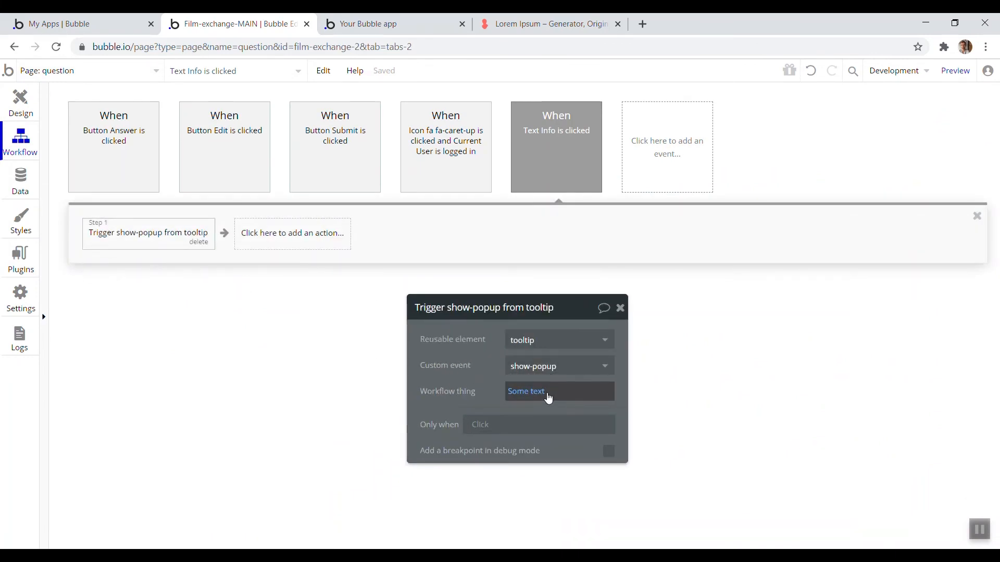
right_click(150, 235)
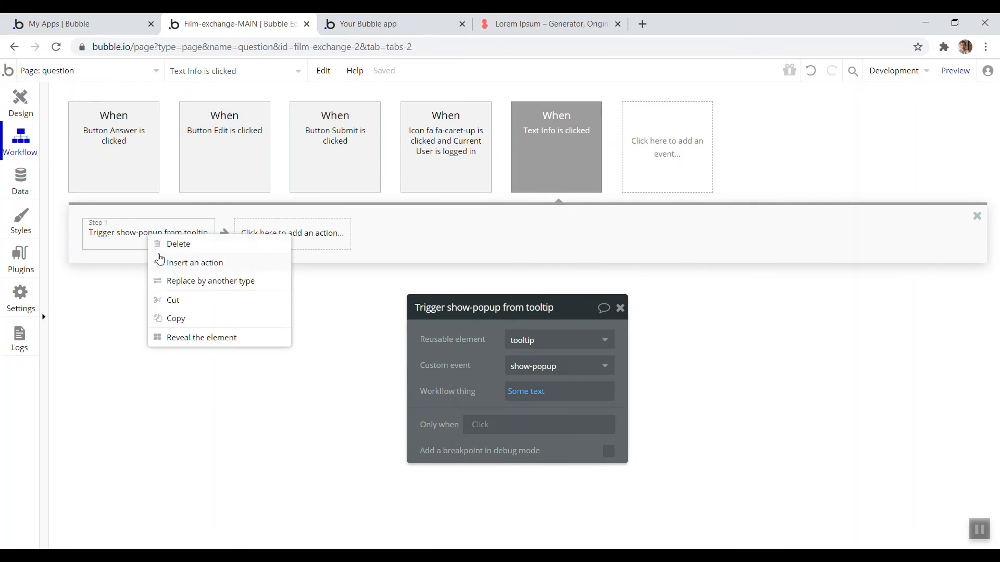
click(160, 259)
mouse_move(152, 415)
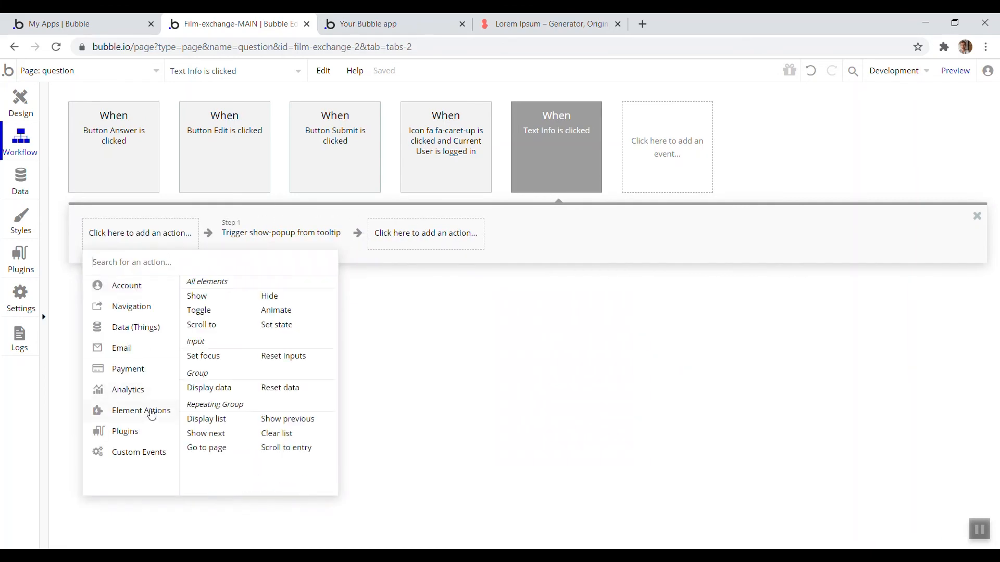
click(289, 331)
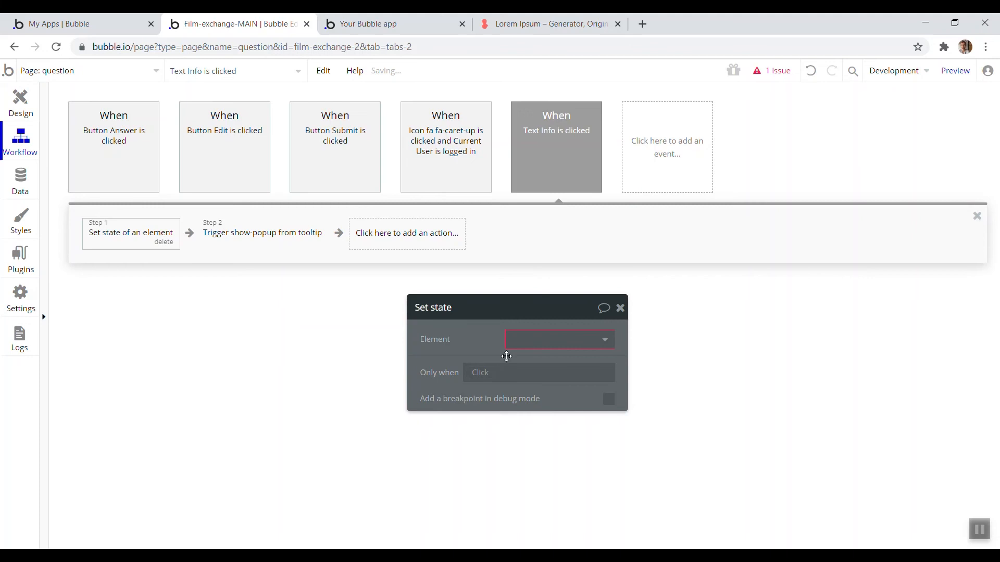
Set the tooltip's title custom state to the value 'How to answer a question'
click(496, 287)
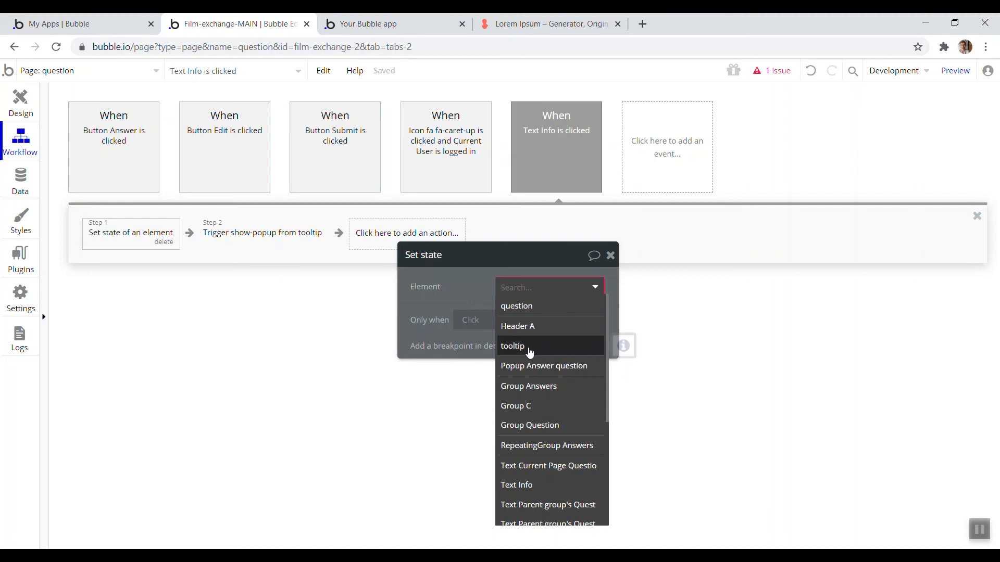
click(530, 349)
click(529, 314)
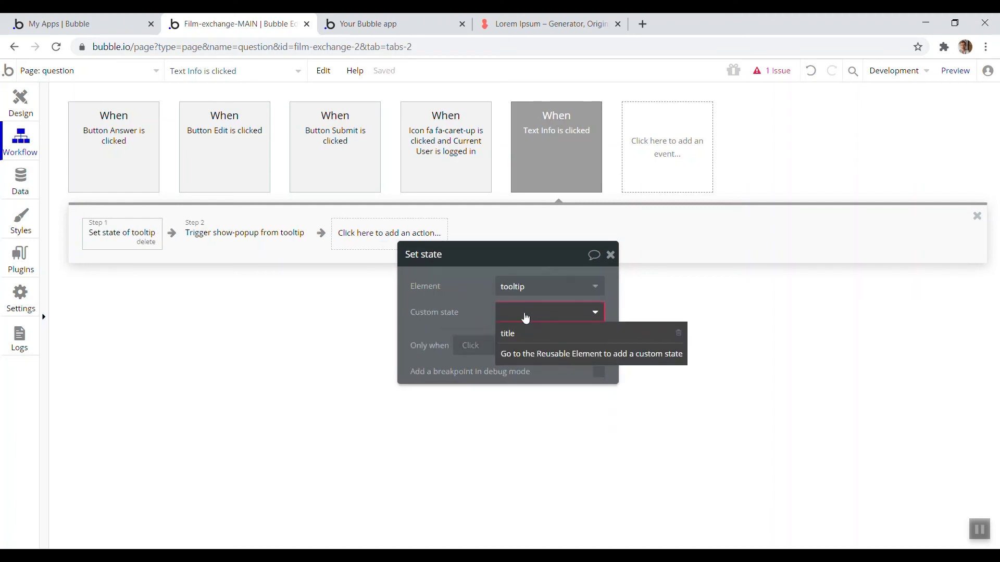
click(531, 339)
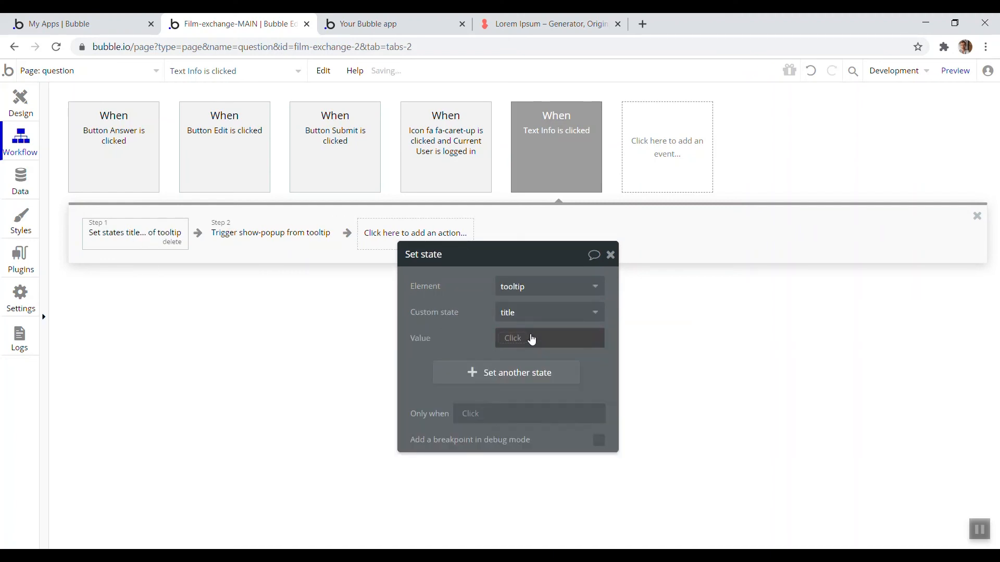
click(509, 345)
text(A)
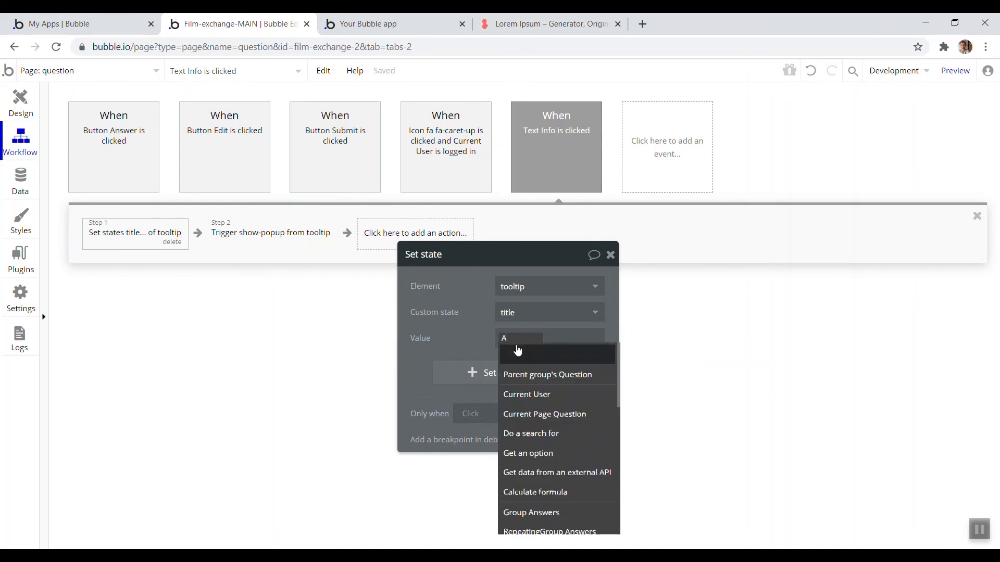
text(nswer)
key(BackSpace)
key(BackSpace)
key(BackSpace)
key(BackSpace)
key(BackSpace)
key(BackSpace)
text(How to answer a question)
click(477, 334)
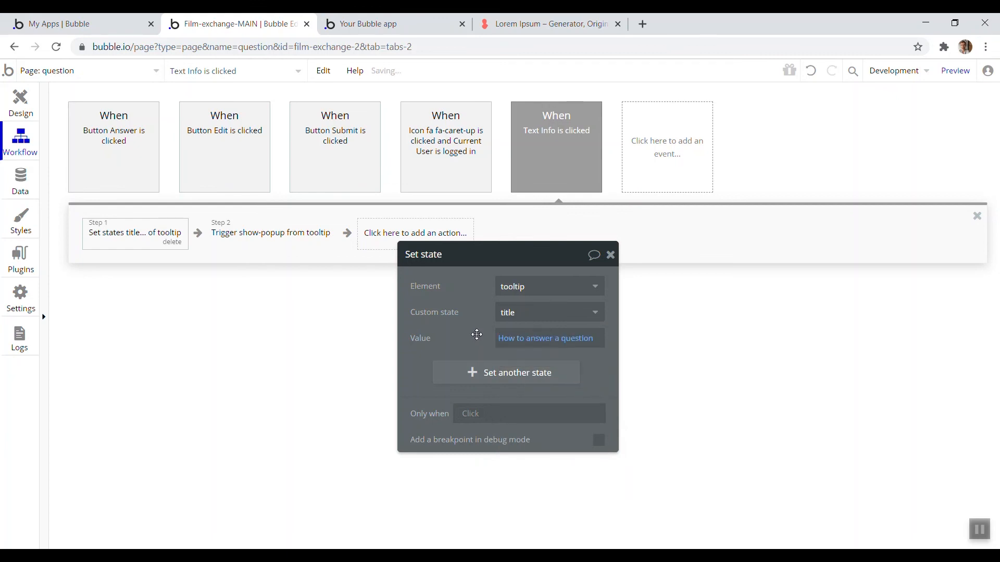
Reload the app preview and step through the Info click workflow with the step-by-step debugger
click(394, 27)
click(418, 76)
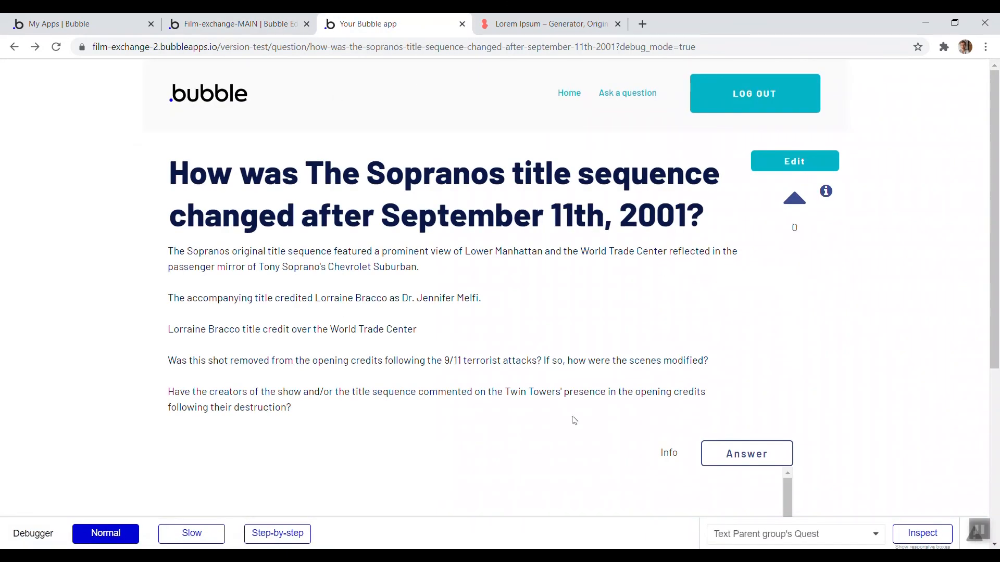
scroll(652, 410, down, 1)
click(300, 535)
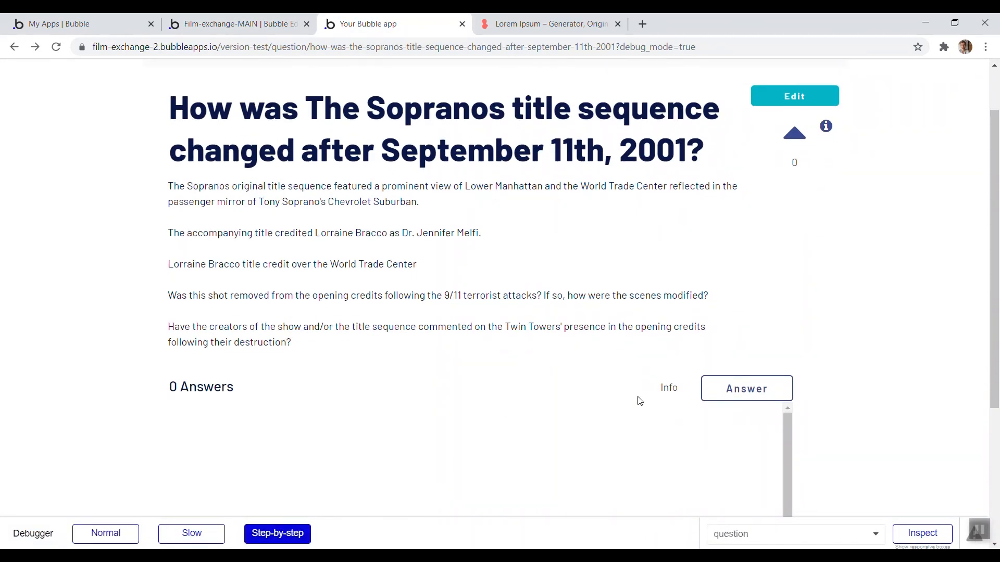
click(669, 389)
click(292, 371)
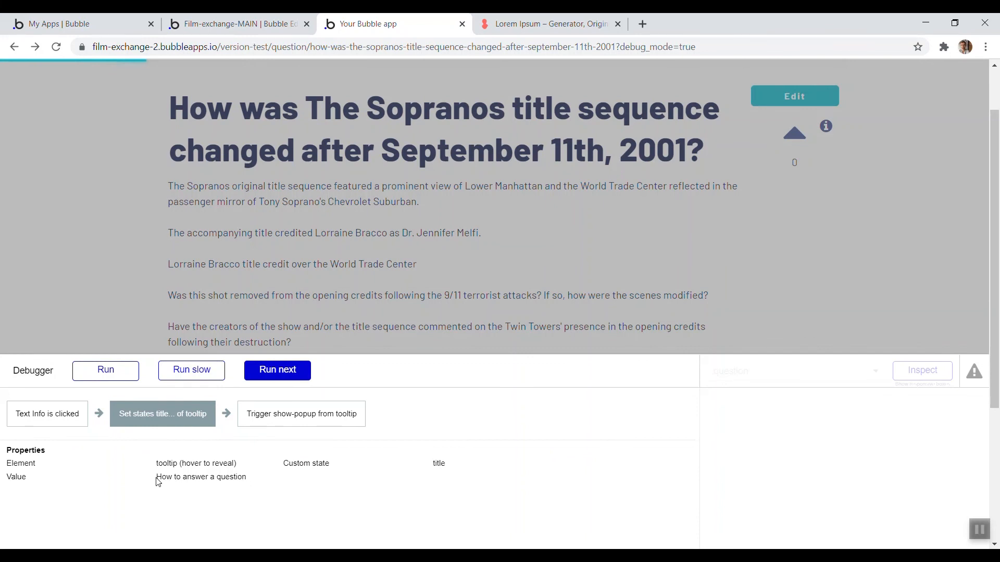
click(281, 369)
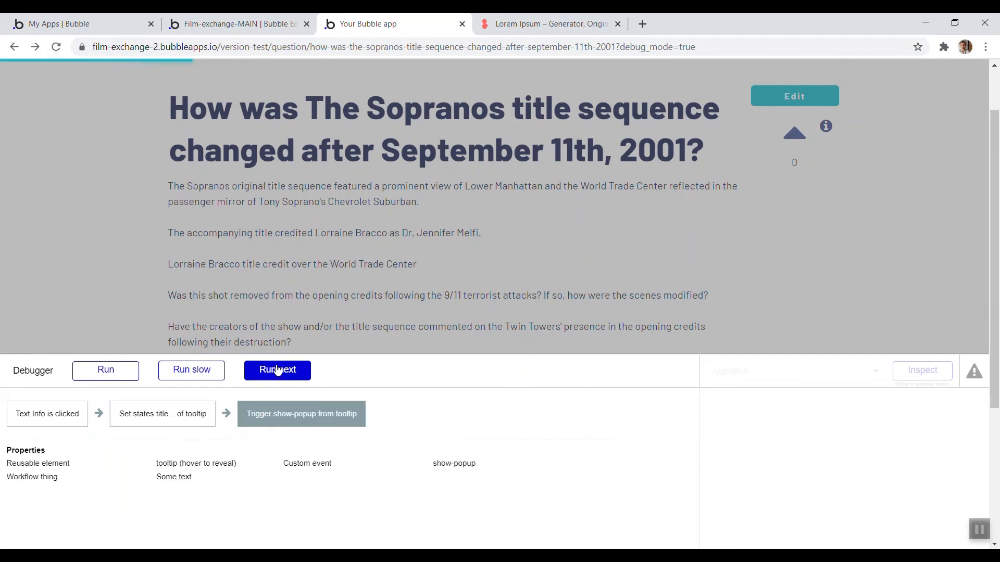
click(277, 370)
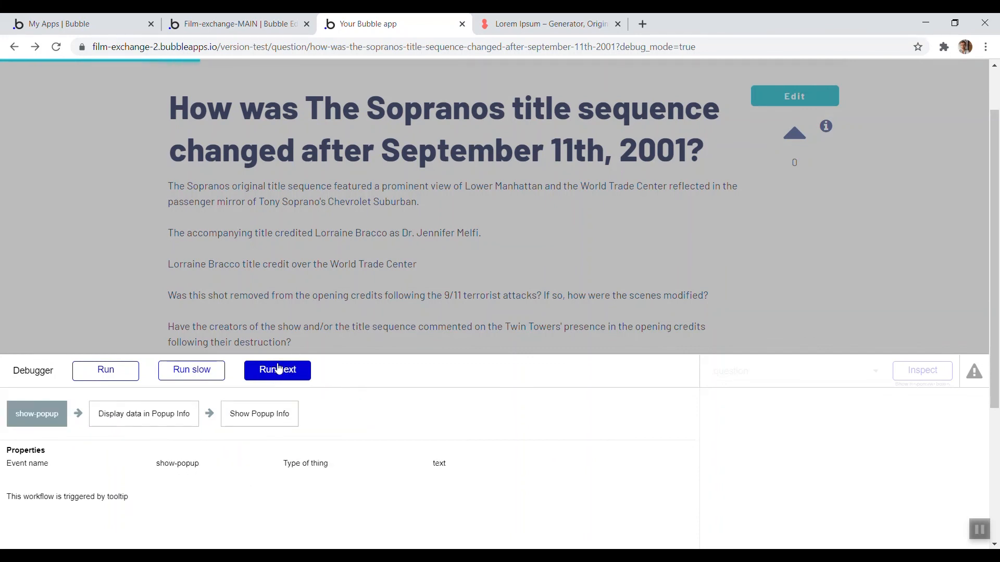
click(114, 371)
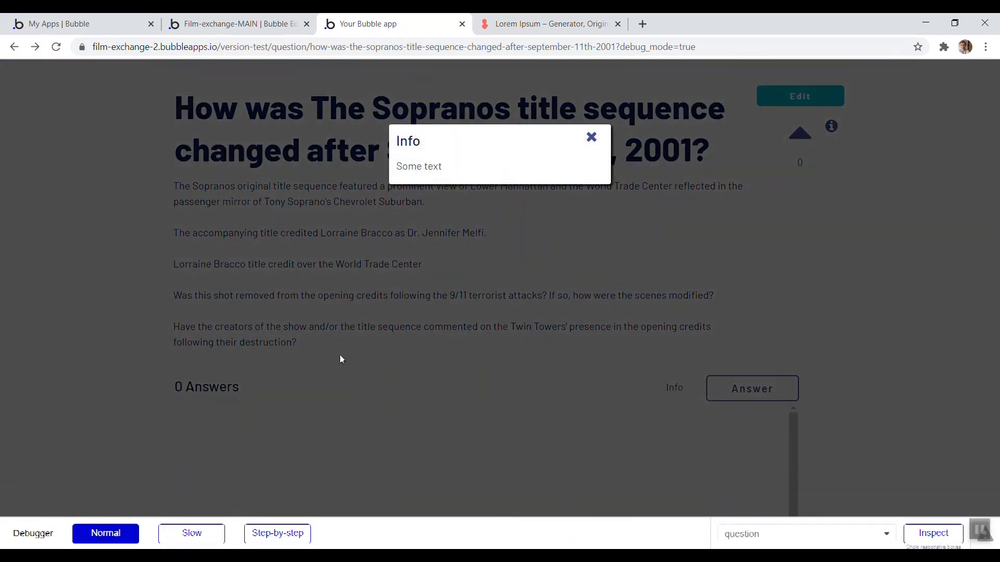
drag(428, 144, 395, 143)
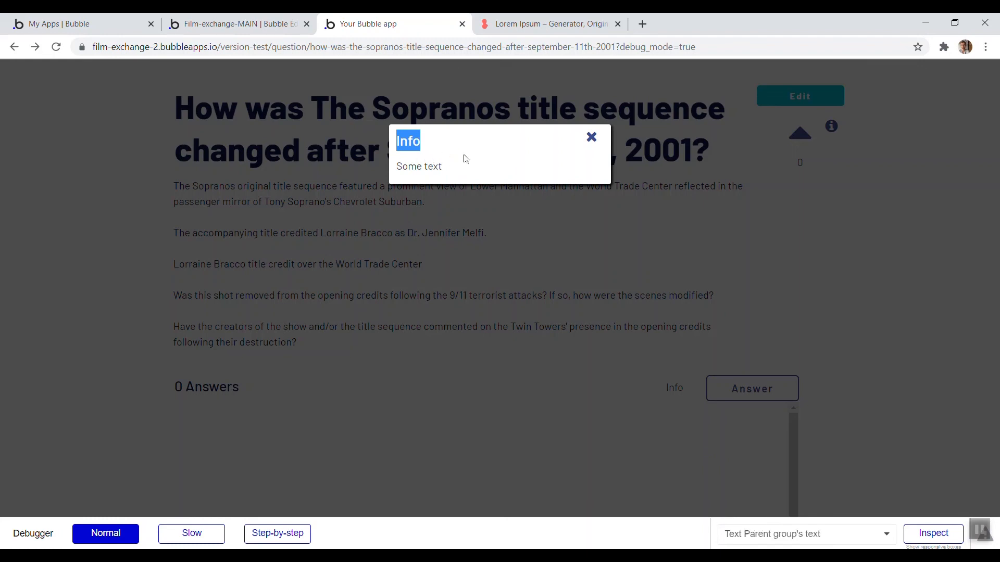
Inspect the tooltip element's custom states in the debugger, then stop inspecting
click(933, 532)
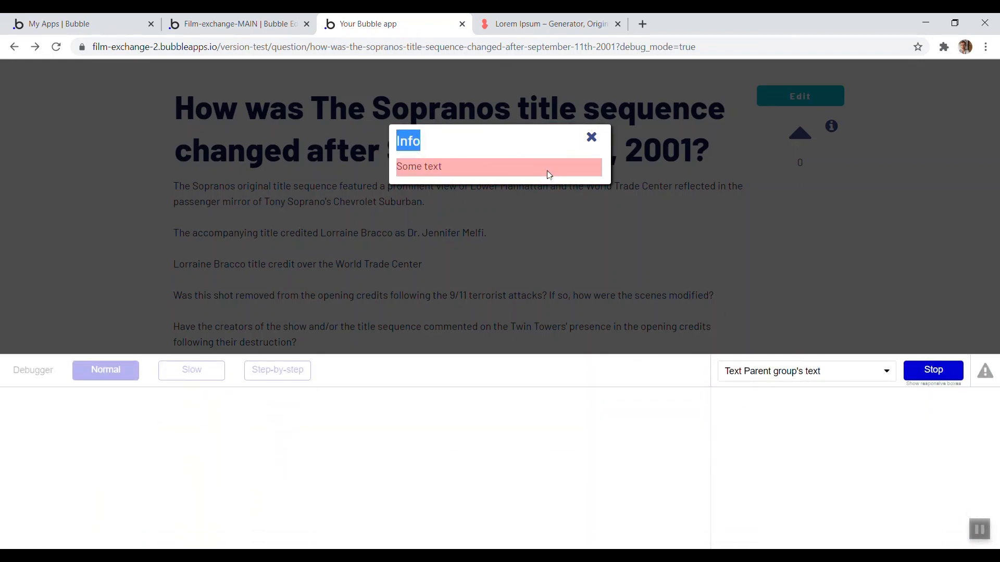
click(758, 370)
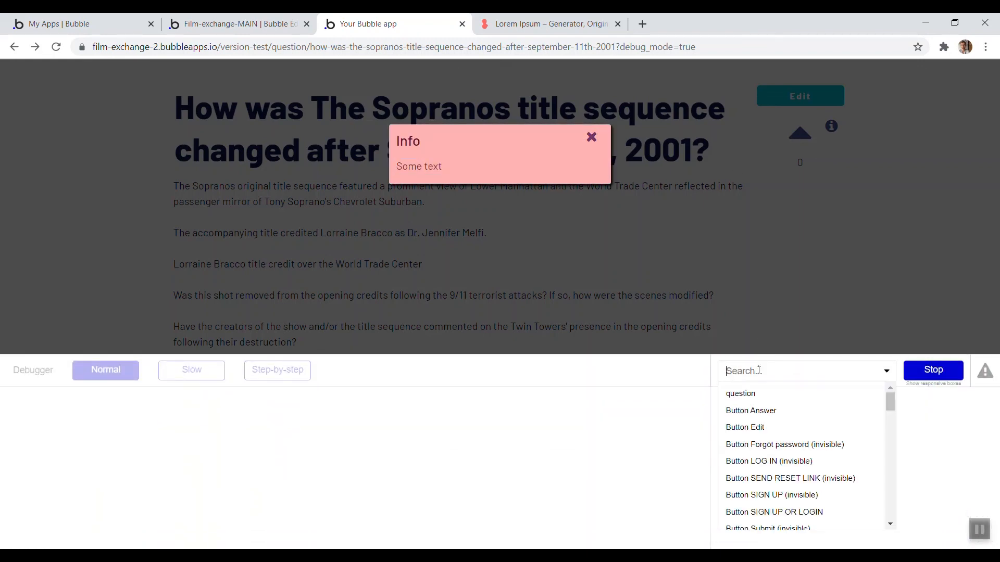
text(tool)
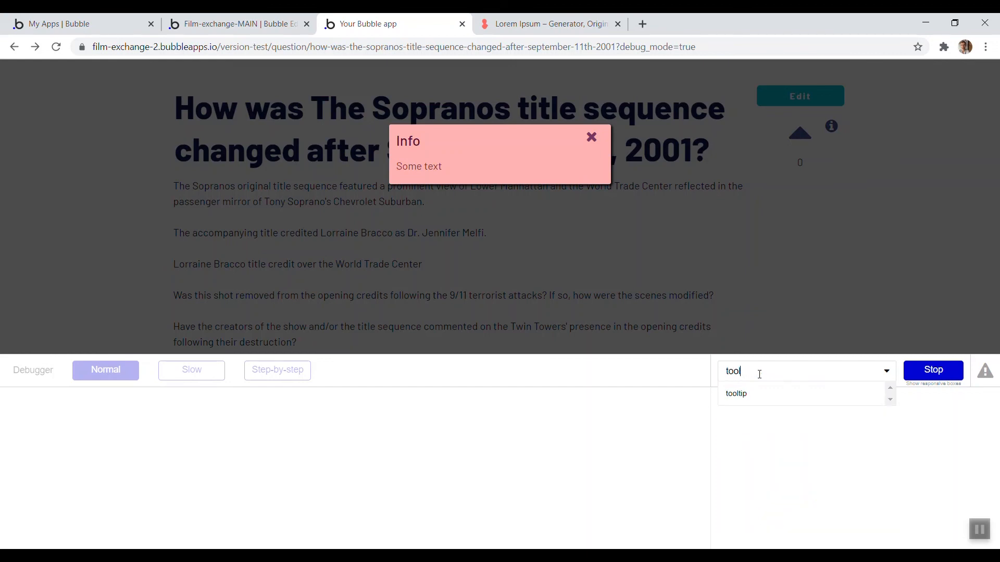
click(774, 396)
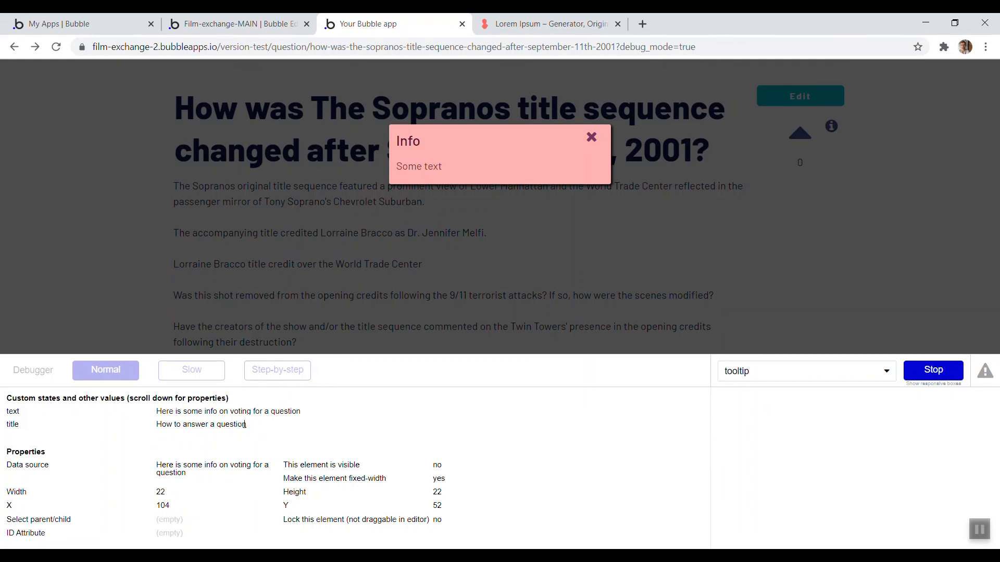
drag(158, 424, 248, 427)
click(510, 396)
click(952, 376)
In the tooltip reusable element, replace the popup heading text 'Info' with the dynamic value tooltip's title
click(203, 24)
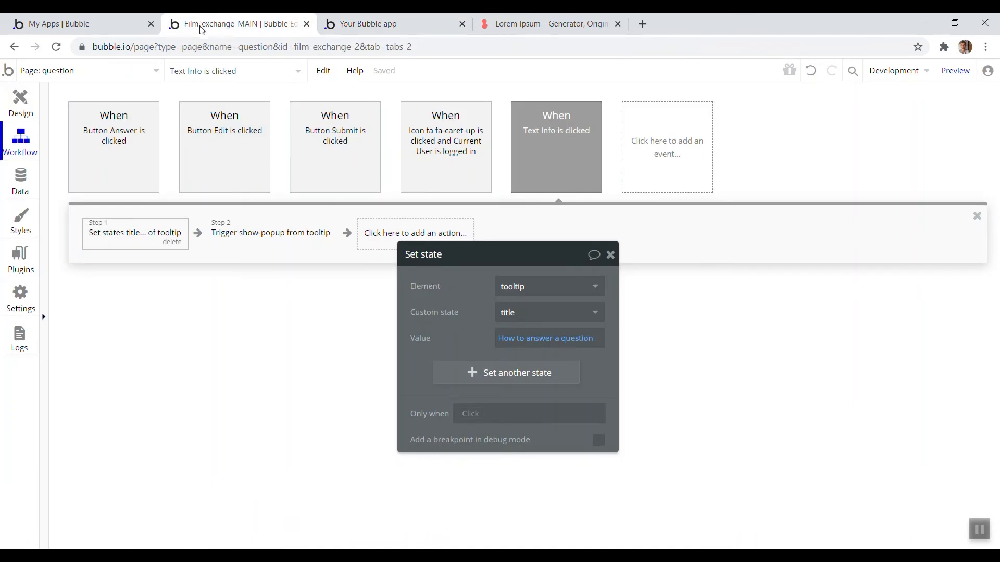
click(59, 68)
click(240, 235)
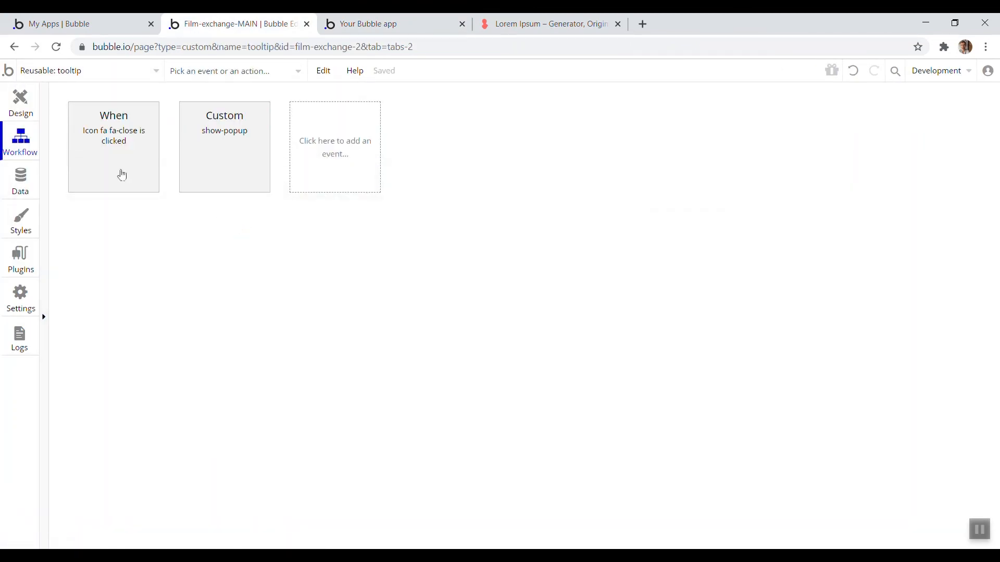
click(20, 101)
click(65, 160)
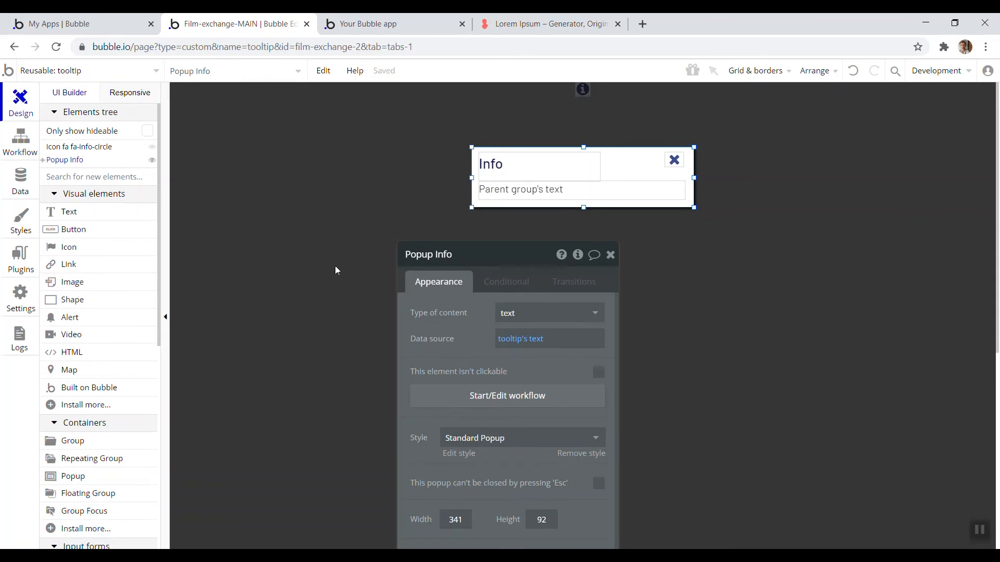
click(520, 166)
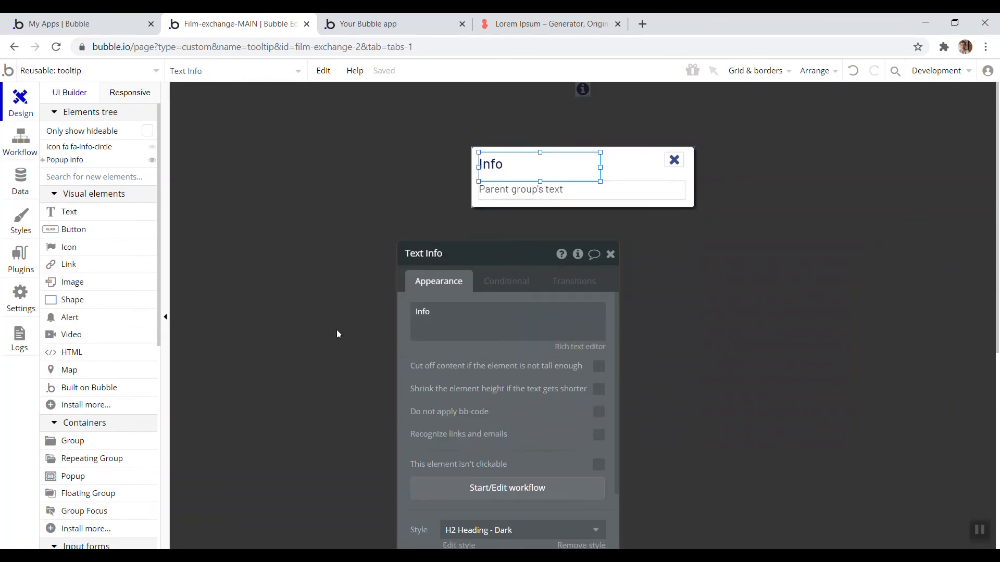
drag(457, 356, 366, 299)
double_click(320, 239)
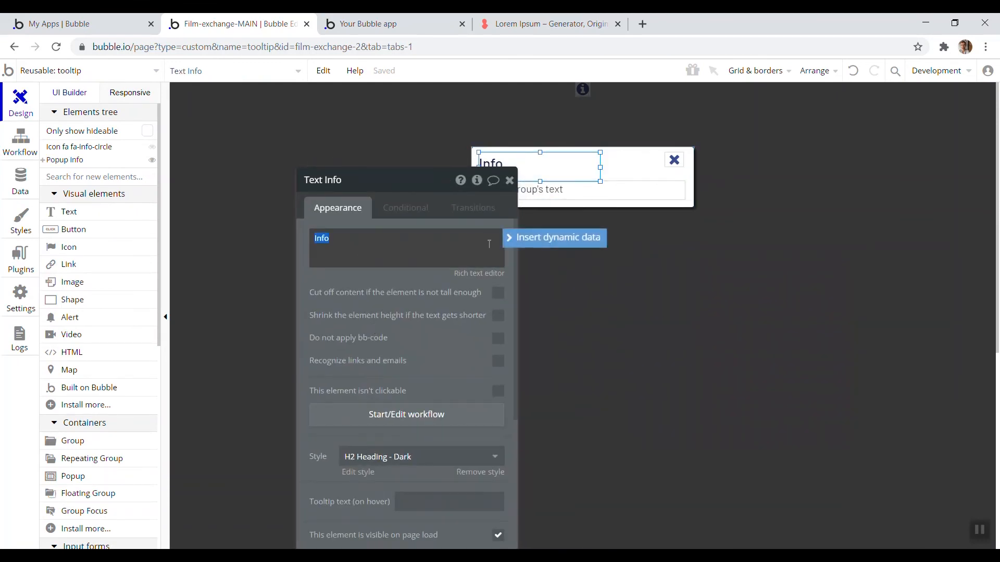
click(517, 240)
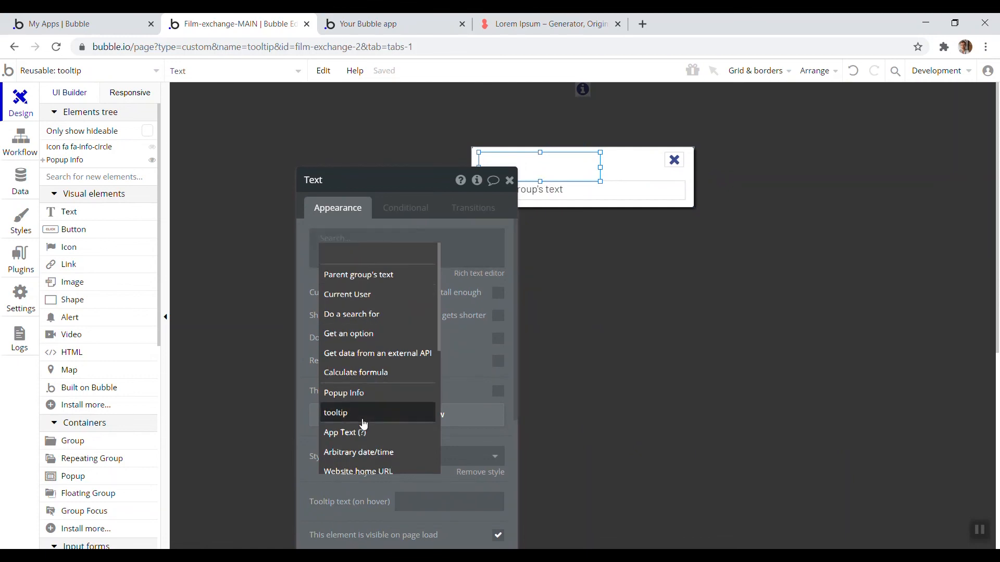
click(385, 416)
click(396, 274)
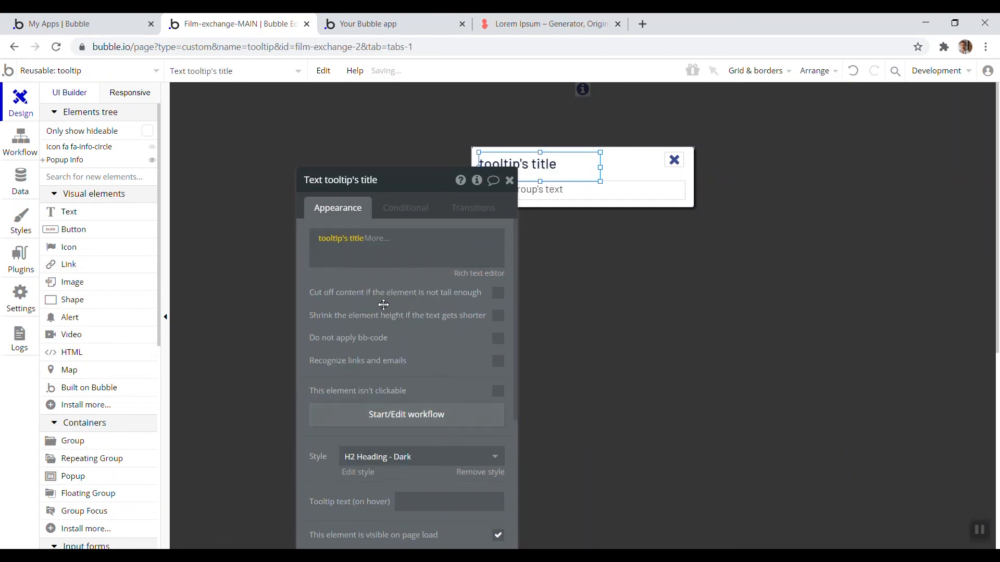
Reload the app preview and open the Info popup to check its heading
click(374, 24)
click(419, 77)
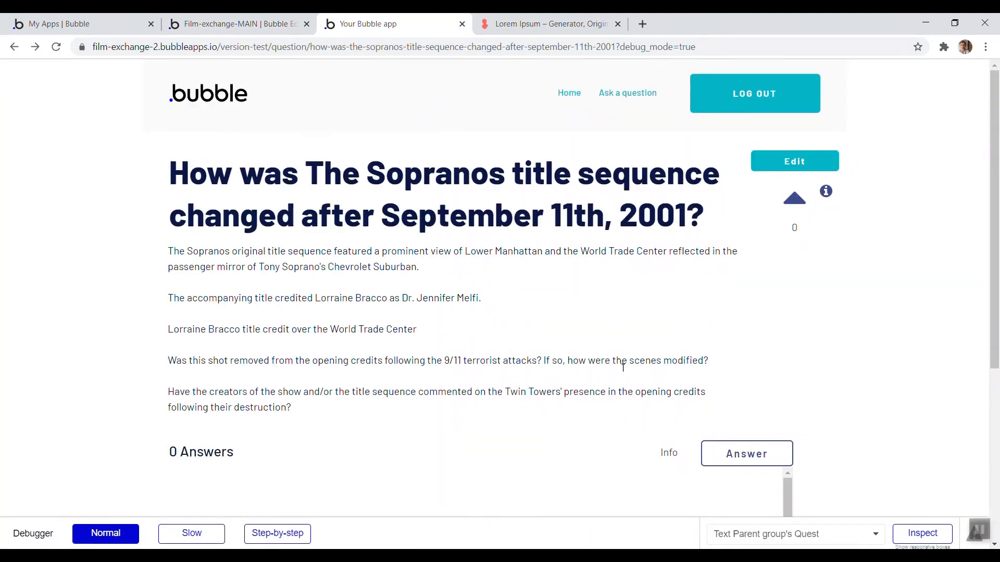
click(670, 451)
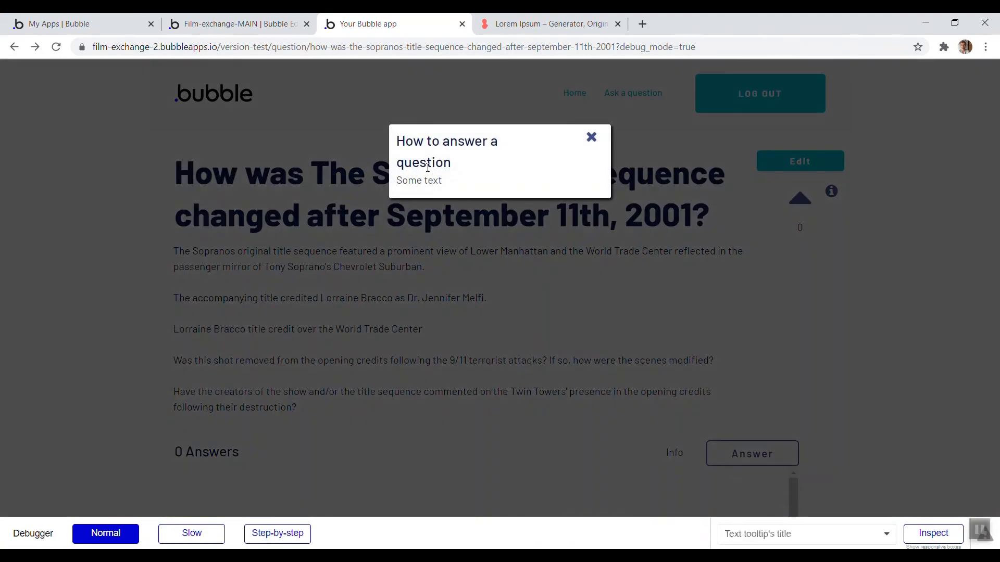
drag(442, 181, 392, 142)
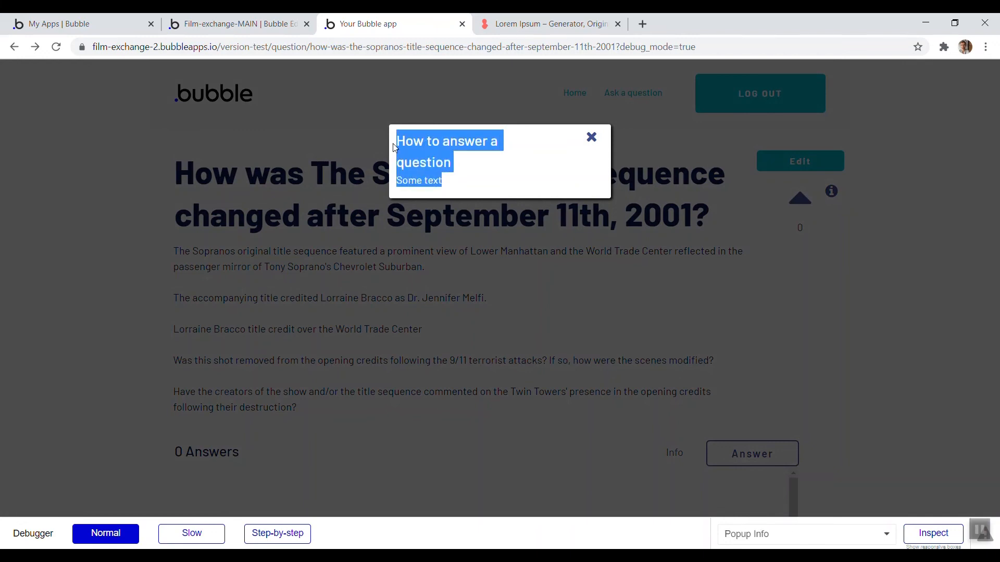
click(456, 180)
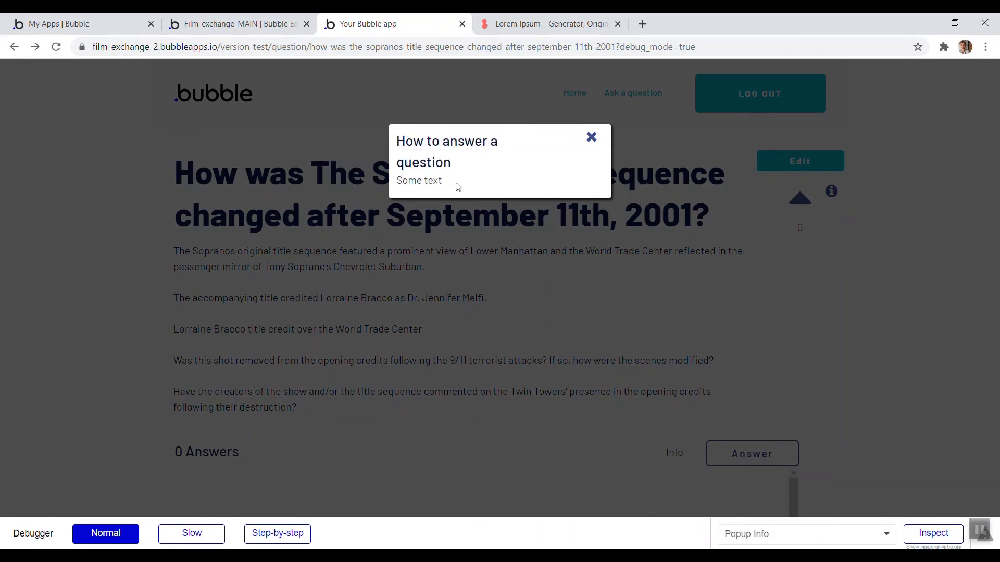